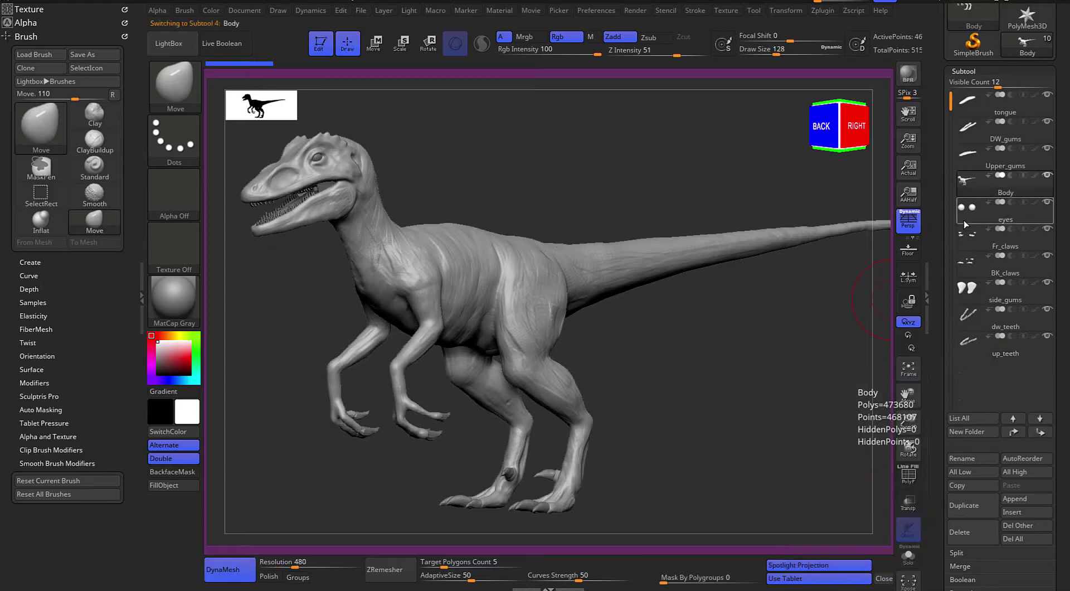
# Duplicate the Body subtool and rename the copy as subd
pyautogui.click(973, 509)
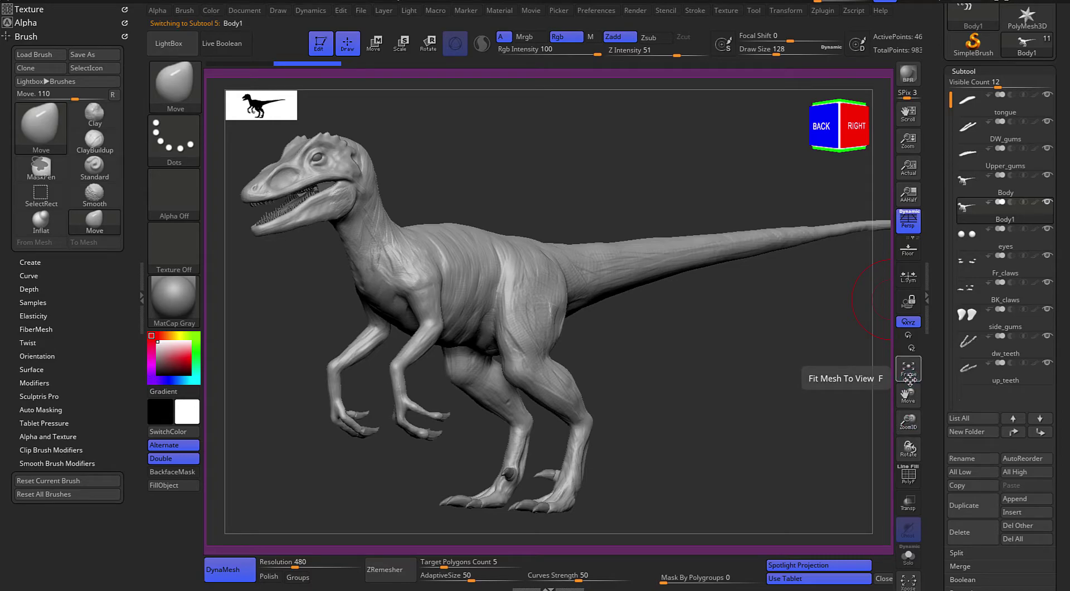
pyautogui.click(955, 459)
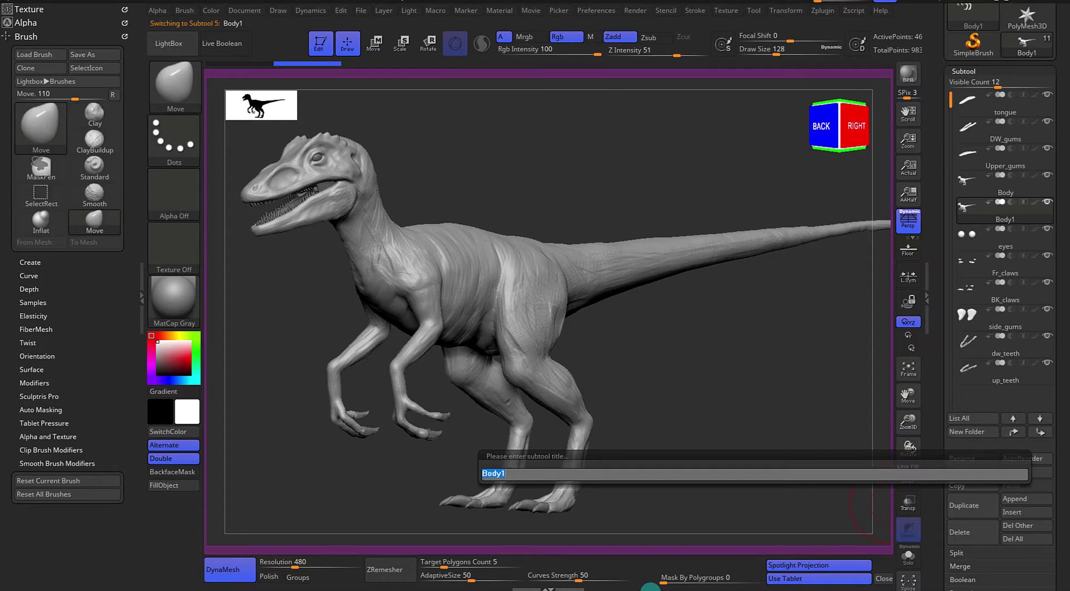
pyautogui.write('subd')
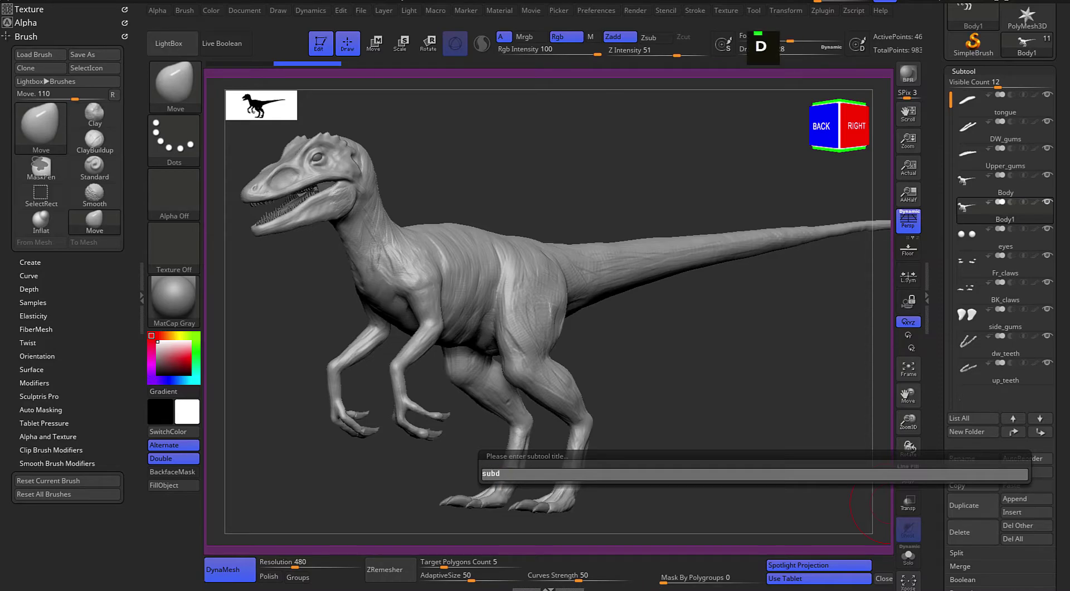
pyautogui.press('Return')
# Rename the original Body subtool as backup
pyautogui.click(998, 184)
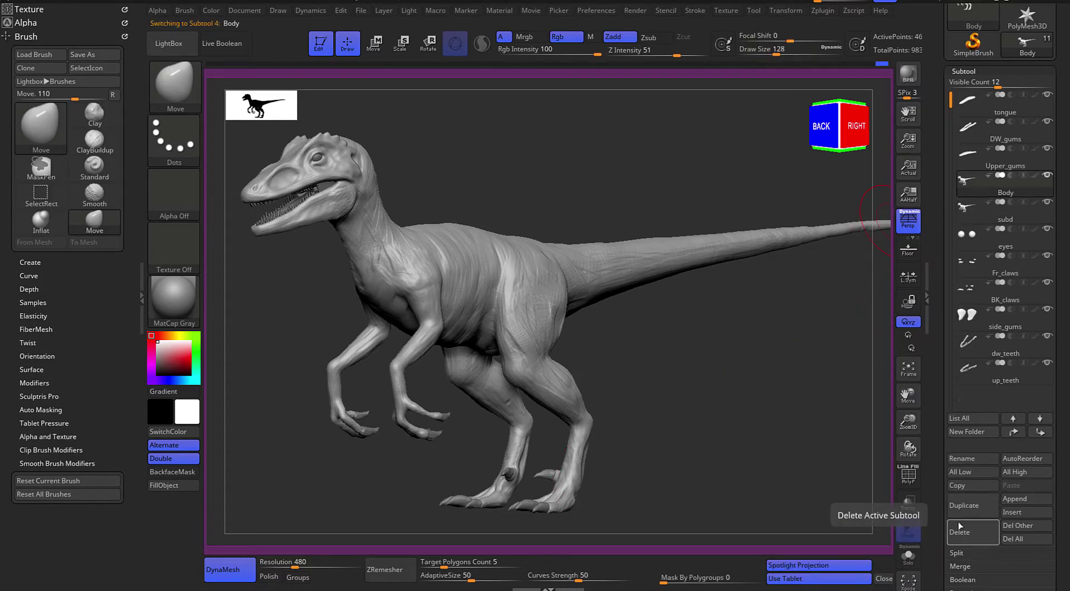
pyautogui.click(962, 459)
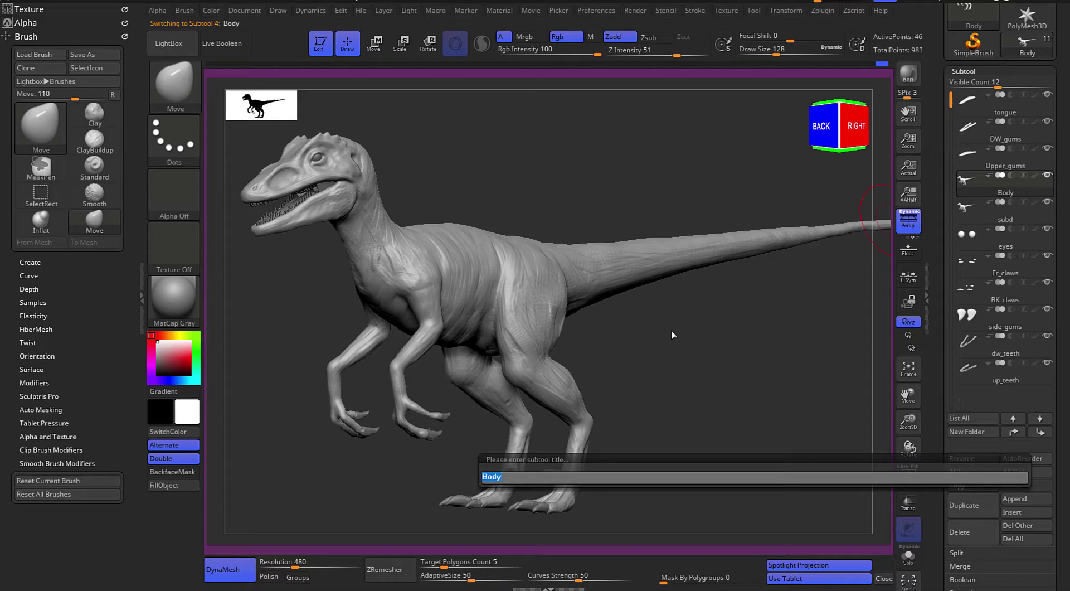
pyautogui.write('backup')
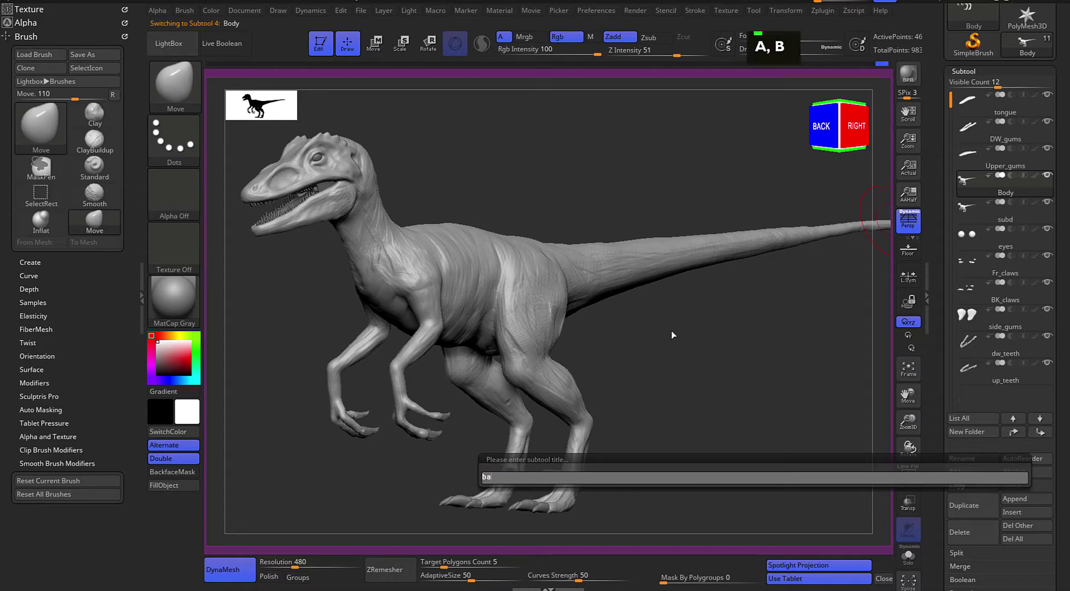
pyautogui.press('Return')
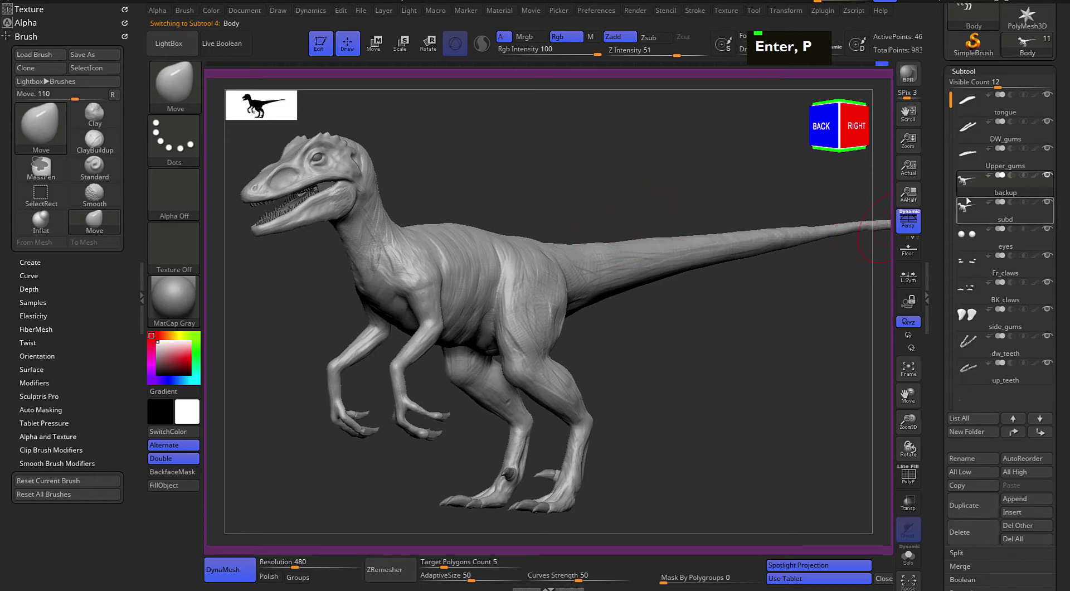
# Rename the original body subtool as project
pyautogui.moveTo(990, 222)
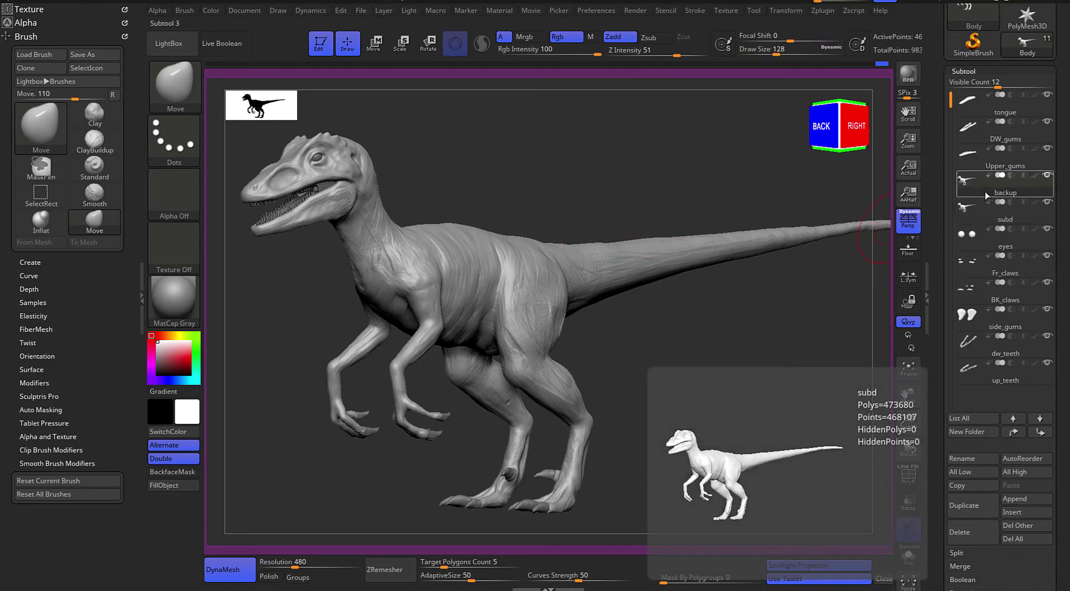
pyautogui.click(973, 458)
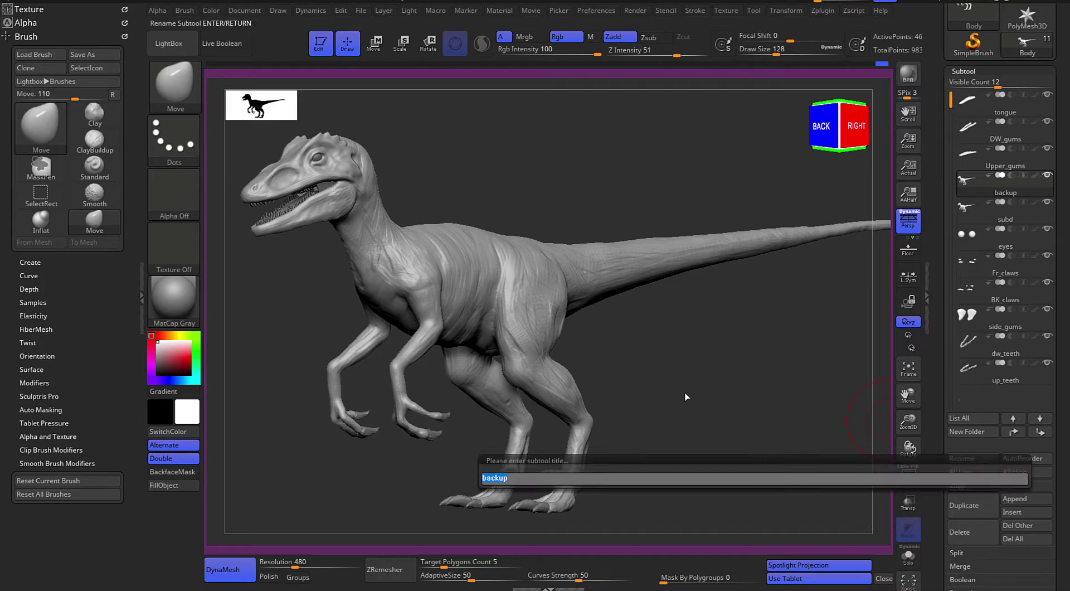
pyautogui.write('project')
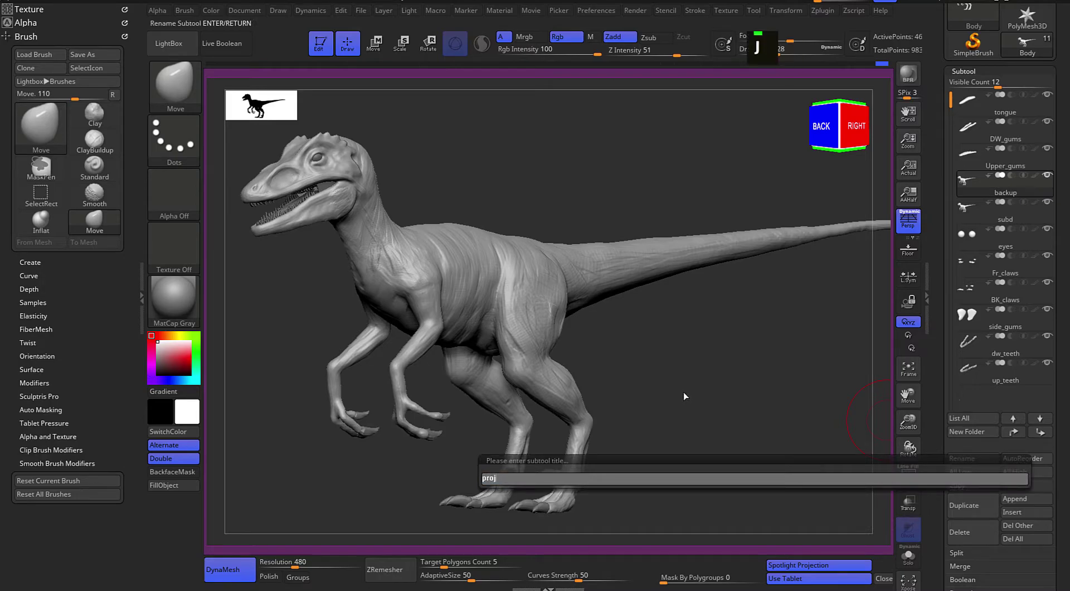
pyautogui.press('Return')
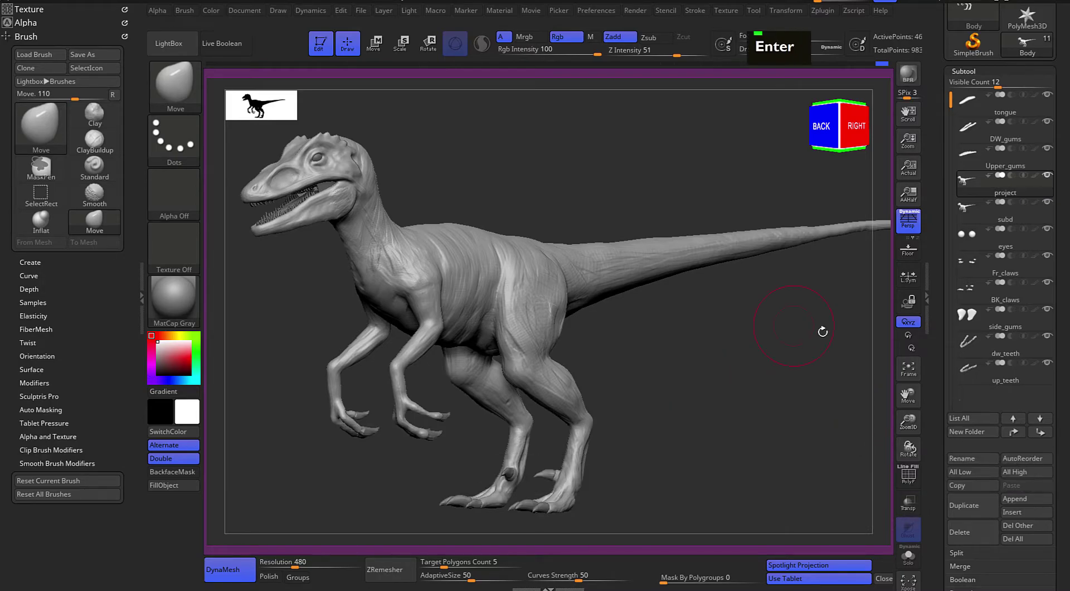
# Hide the eyes, claws, teeth, gums and other extra subtools and make the subd subtool active
pyautogui.moveTo(1022, 205)
pyautogui.click(987, 209)
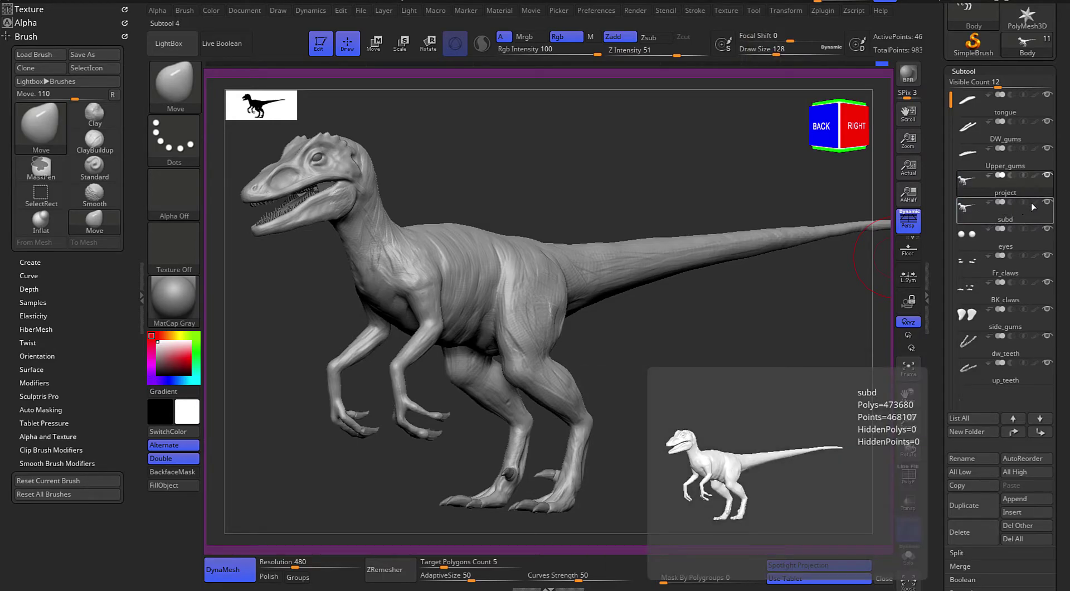
pyautogui.keyDown('shift'); pyautogui.click(1047, 202); pyautogui.keyUp('shift')
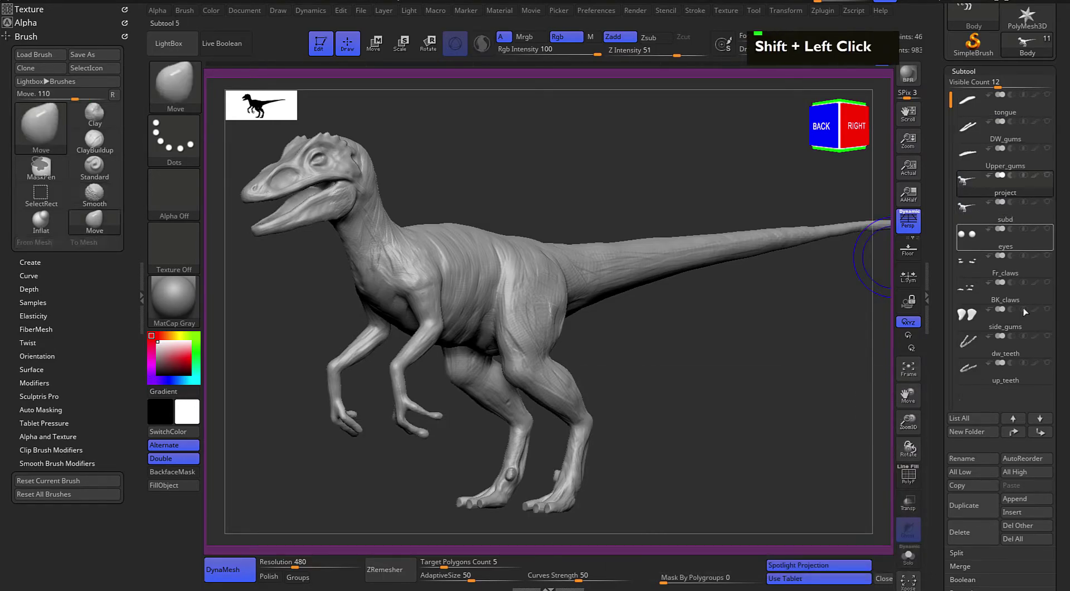
pyautogui.keyDown('alt'); pyautogui.moveTo(740, 363); pyautogui.dragTo(767, 369); pyautogui.keyUp('alt')
pyautogui.keyDown('alt'); pyautogui.moveTo(660, 371); pyautogui.dragTo(669, 373); pyautogui.keyUp('alt')
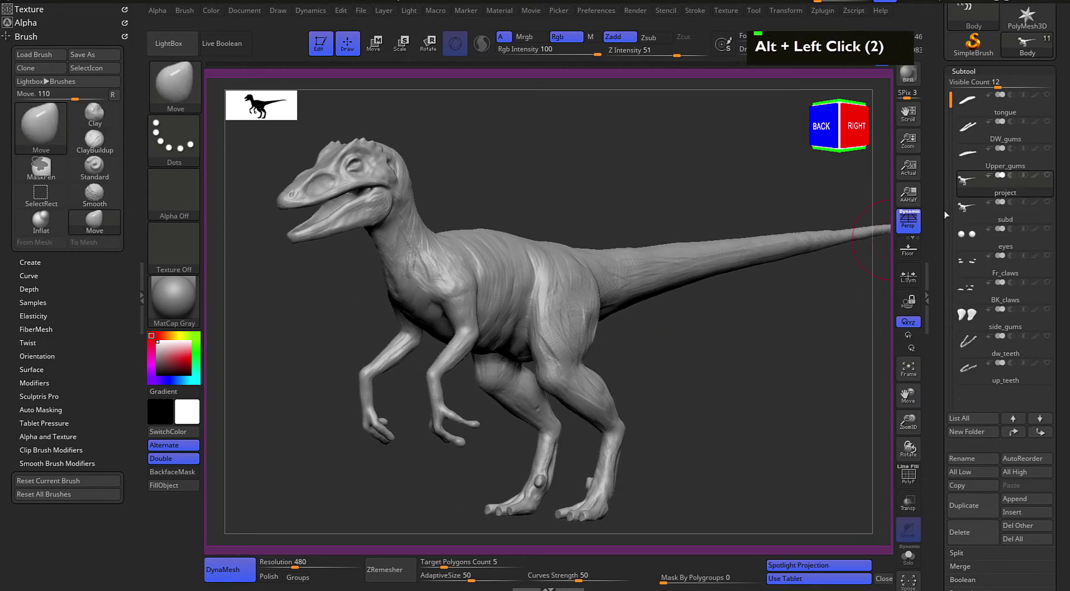
pyautogui.moveTo(993, 183)
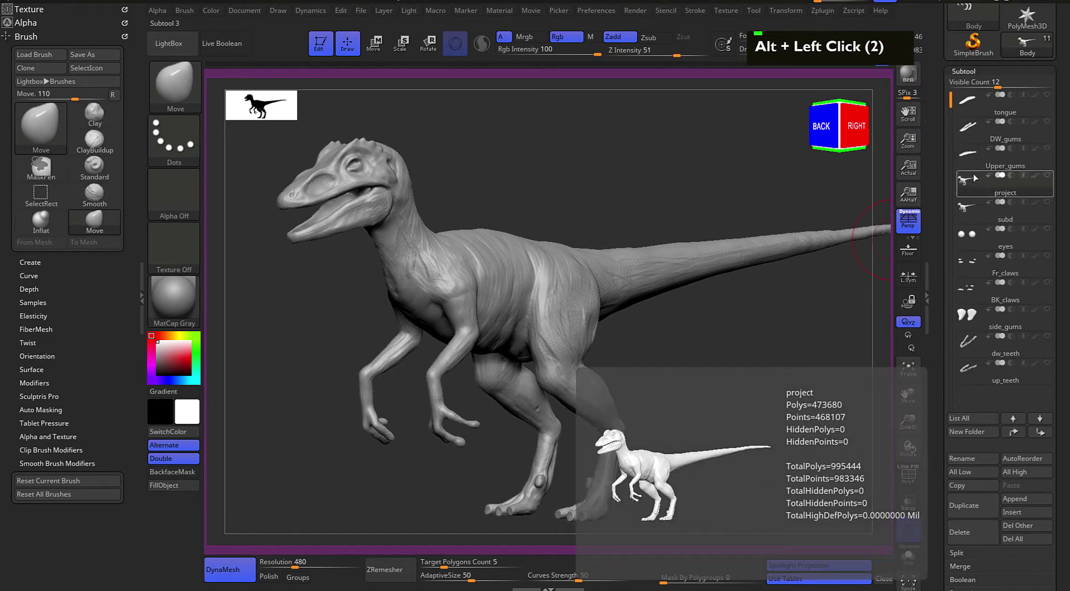
pyautogui.click(984, 217)
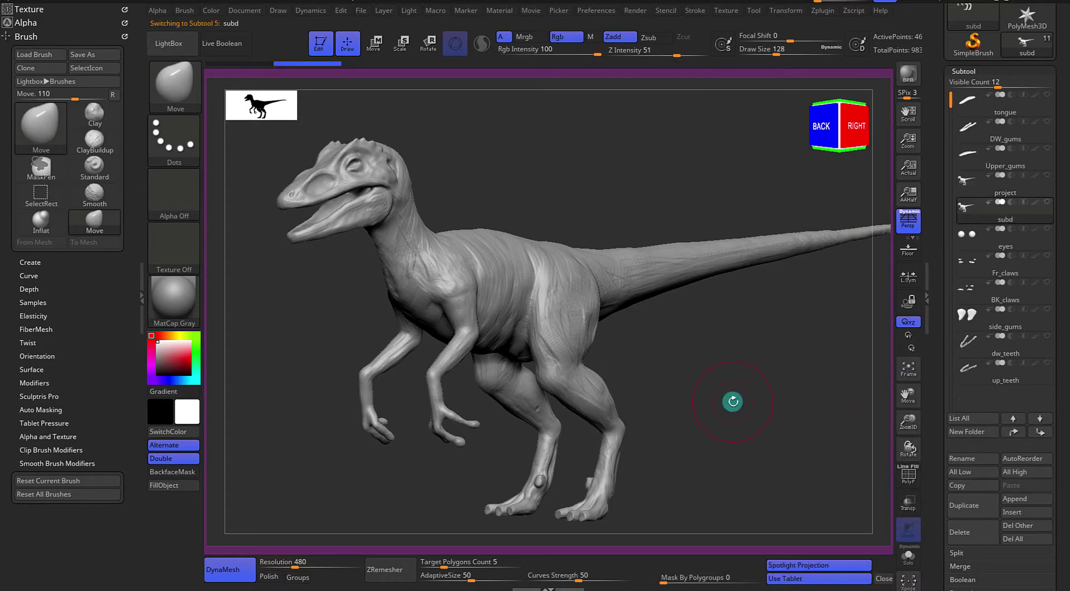
# Choose the ZRemesherGuides brush for the subd body and collapse the subtool list
pyautogui.press('b')
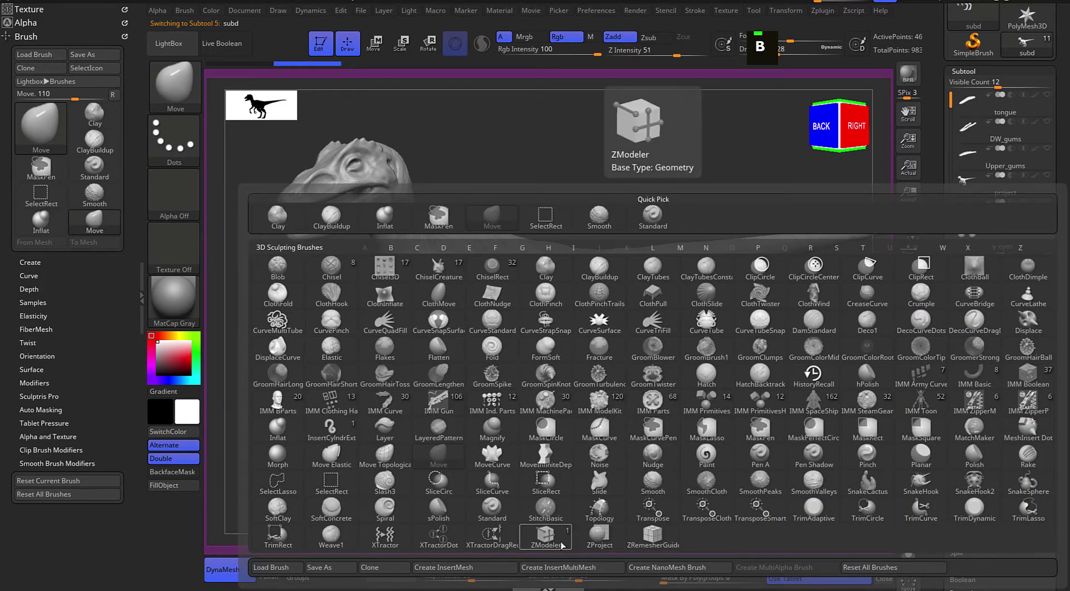
pyautogui.click(645, 540)
pyautogui.moveTo(695, 417)
pyautogui.keyDown('alt'); pyautogui.mouseDown()
pyautogui.moveTo(698, 438)
pyautogui.moveTo(697, 424)
pyautogui.mouseUp(); pyautogui.keyUp('alt')
pyautogui.keyDown('alt'); pyautogui.moveTo(632, 330); pyautogui.dragTo(647, 375); pyautogui.keyUp('alt')
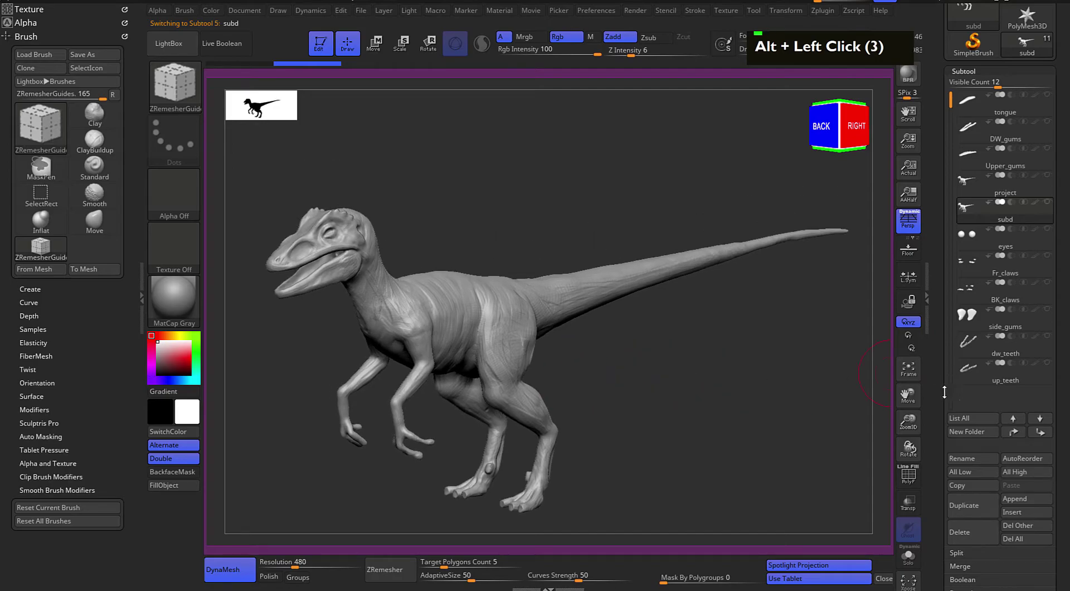
pyautogui.click(953, 72)
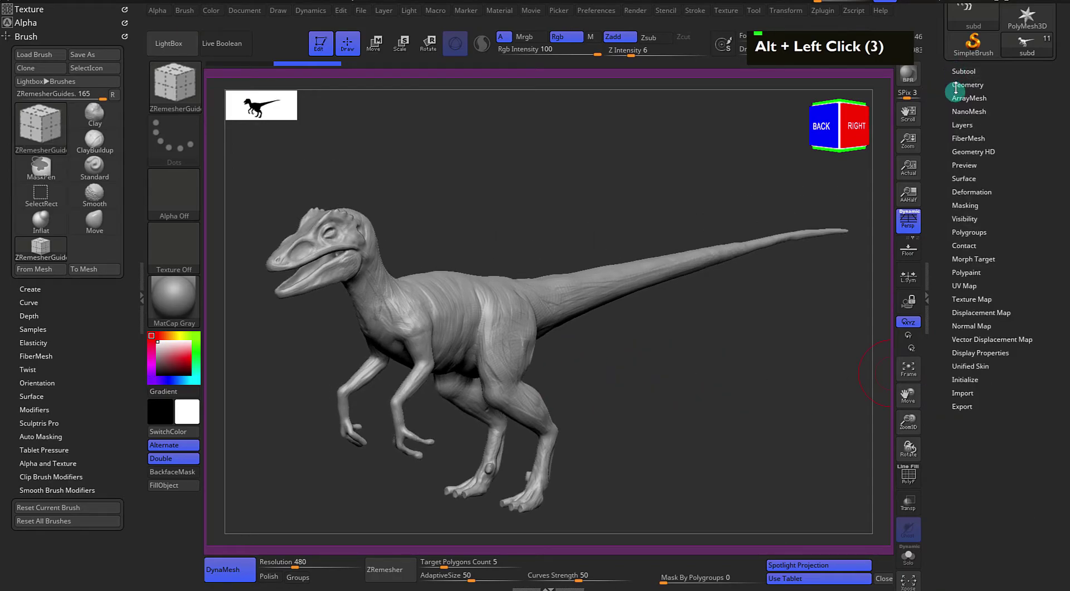
# Switch to Photos and examine the edge flow around the eyes and mouth in the human head topology reference
pyautogui.hotkey('ctrl', 'shift')
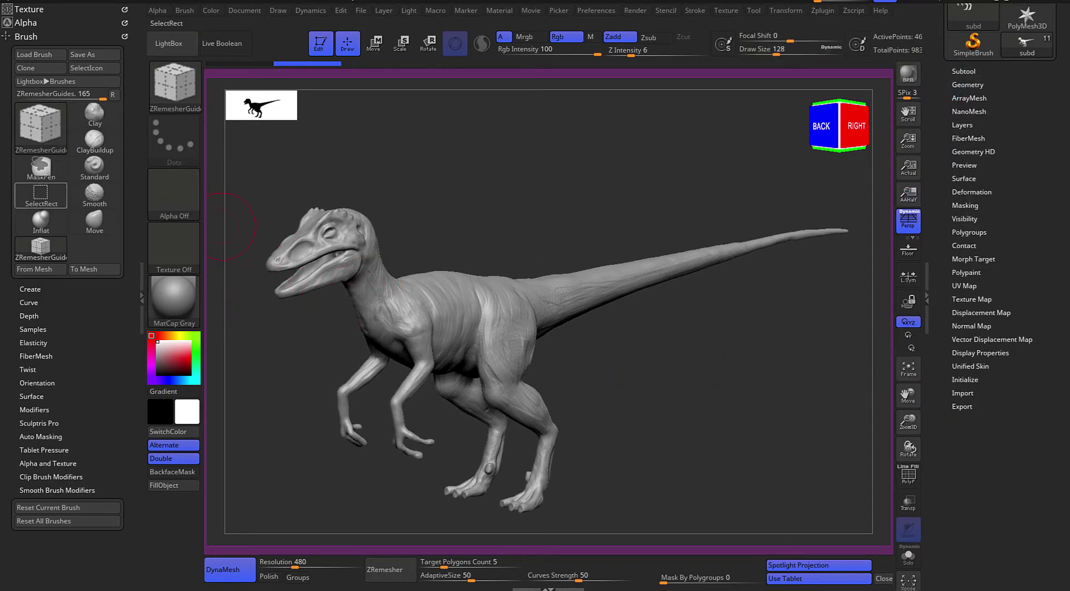
pyautogui.press('F9')
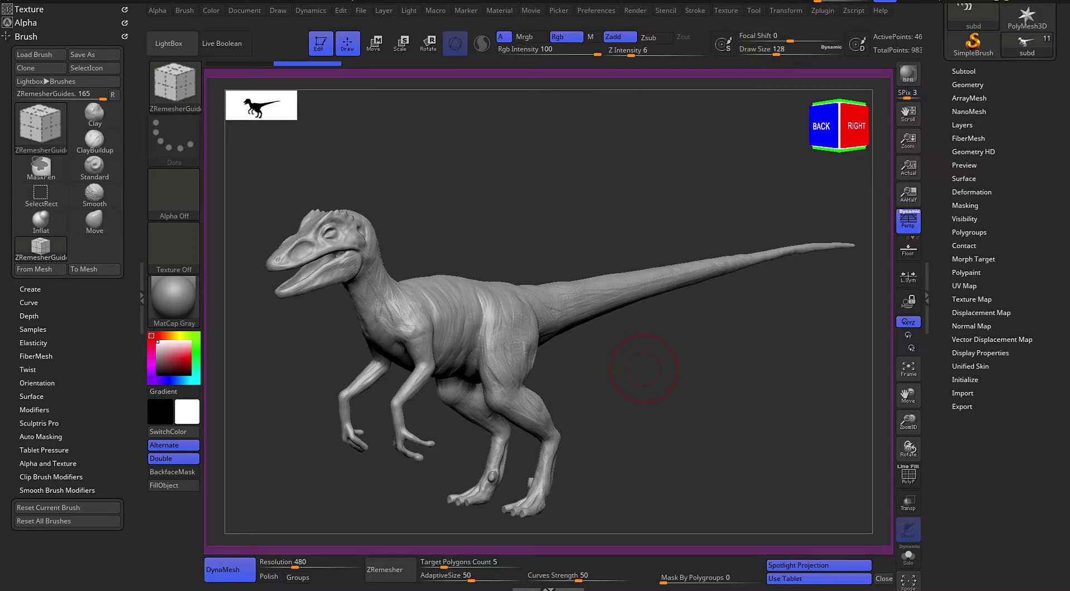
pyautogui.doubleClick(644, 369)
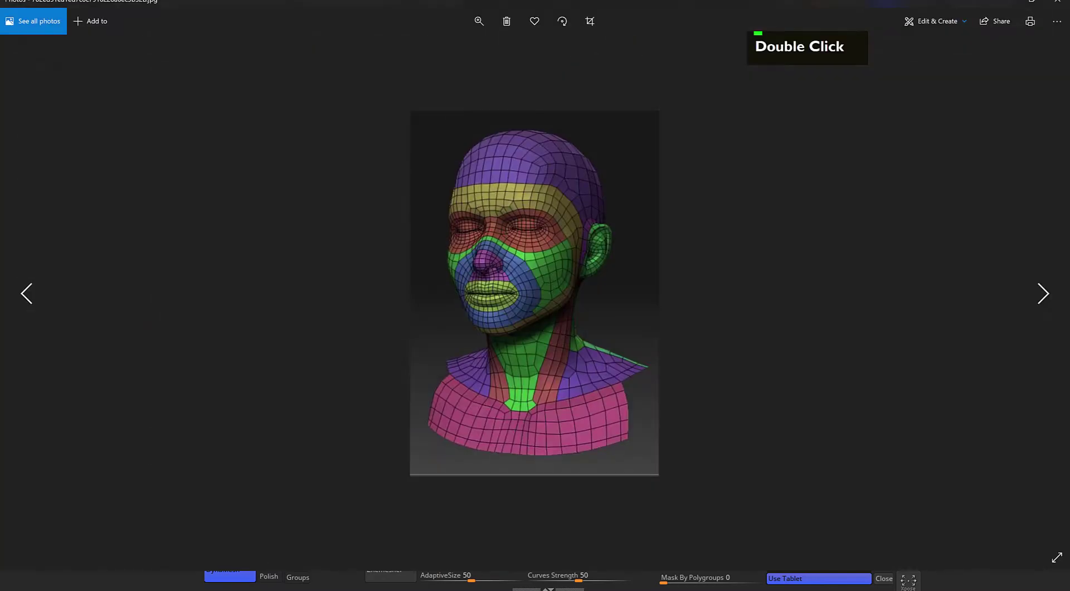
pyautogui.scroll(6, 551, 265)
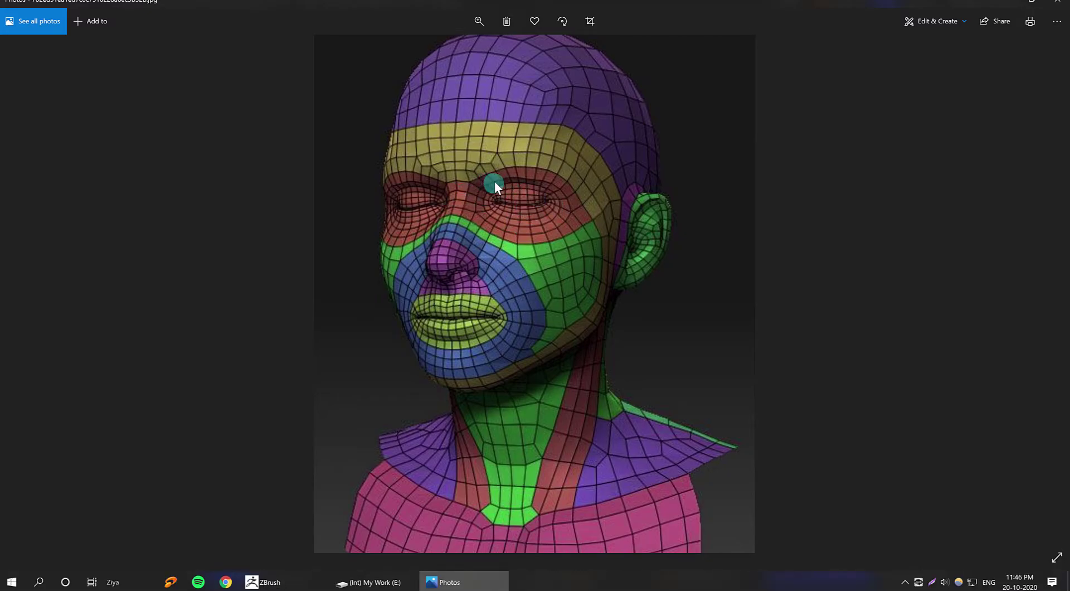
pyautogui.moveTo(480, 195); pyautogui.dragTo(499, 205)
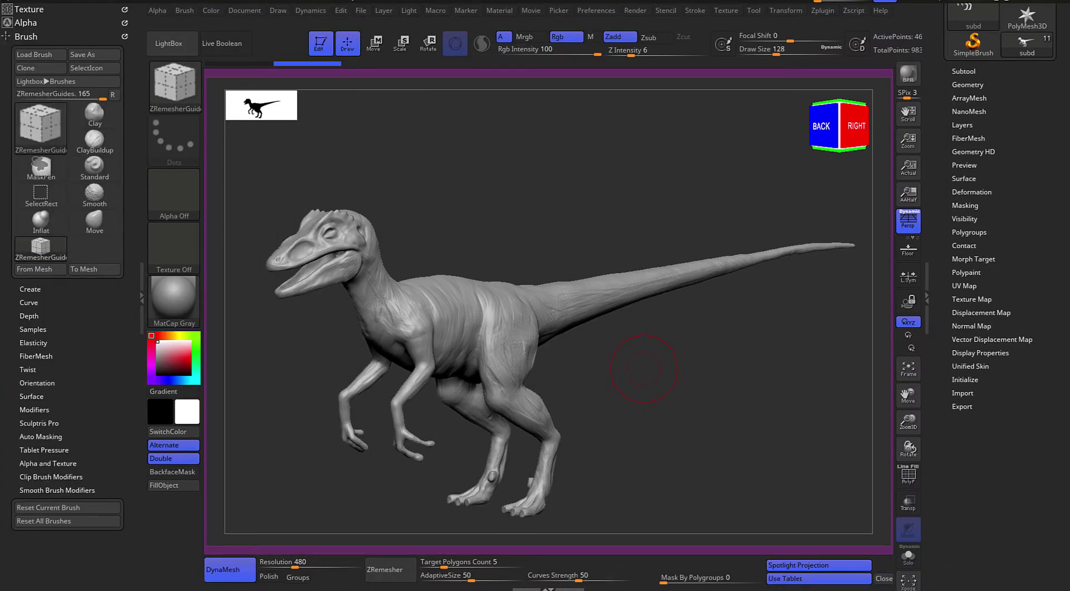
# Try a ZRemesher guide curve along the dinosaur's flank from the base of the neck to the hip
pyautogui.moveTo(489, 188)
pyautogui.mouseDown()
pyautogui.moveTo(473, 184)
pyautogui.moveTo(530, 174)
pyautogui.moveTo(574, 196)
pyautogui.moveTo(554, 170)
pyautogui.mouseUp()
pyautogui.press('b')
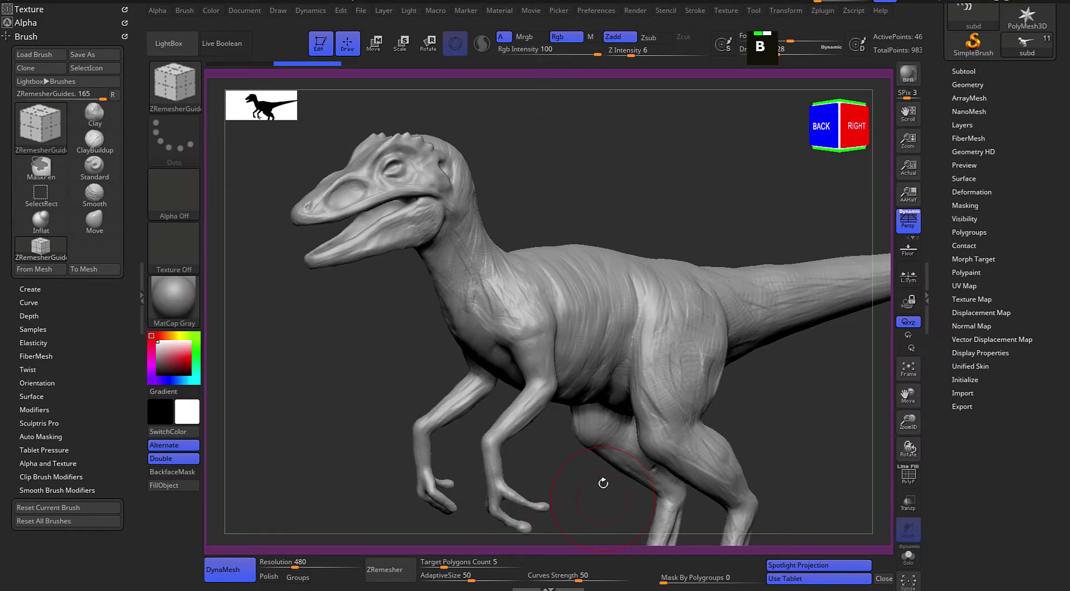
pyautogui.press('alt')
pyautogui.moveTo(585, 205)
pyautogui.keyDown('alt'); pyautogui.mouseDown()
pyautogui.moveTo(584, 189)
pyautogui.moveTo(540, 195)
pyautogui.moveTo(552, 241)
pyautogui.mouseUp(); pyautogui.keyUp('alt')
pyautogui.press('space')
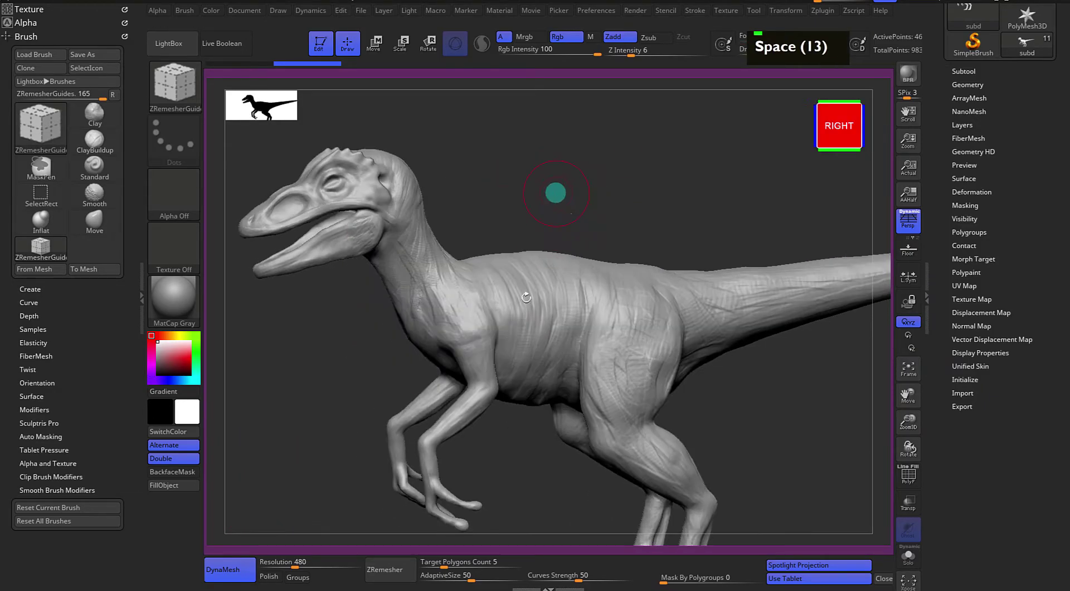
pyautogui.moveTo(461, 276); pyautogui.dragTo(692, 303)
pyautogui.keyDown('alt'); pyautogui.moveTo(662, 201); pyautogui.dragTo(557, 200); pyautogui.keyUp('alt')
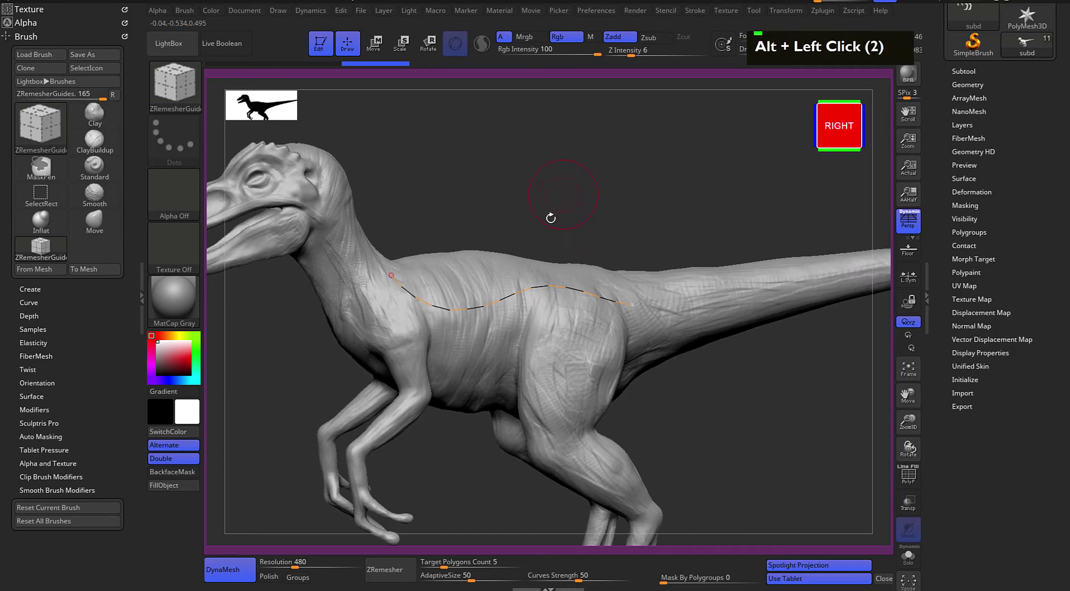
pyautogui.moveTo(547, 163); pyautogui.dragTo(546, 240)
pyautogui.keyDown('alt'); pyautogui.moveTo(714, 349); pyautogui.dragTo(504, 319); pyautogui.keyUp('alt')
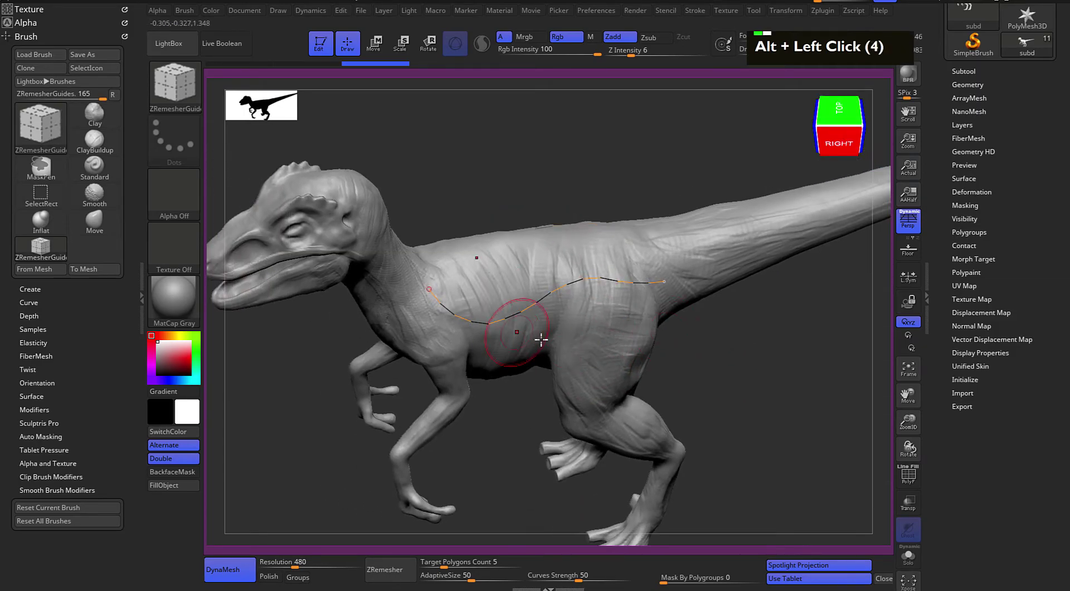
pyautogui.keyDown('alt'); pyautogui.click(551, 275); pyautogui.keyUp('alt')
pyautogui.keyDown('alt'); pyautogui.moveTo(740, 360); pyautogui.dragTo(803, 383); pyautogui.keyUp('alt')
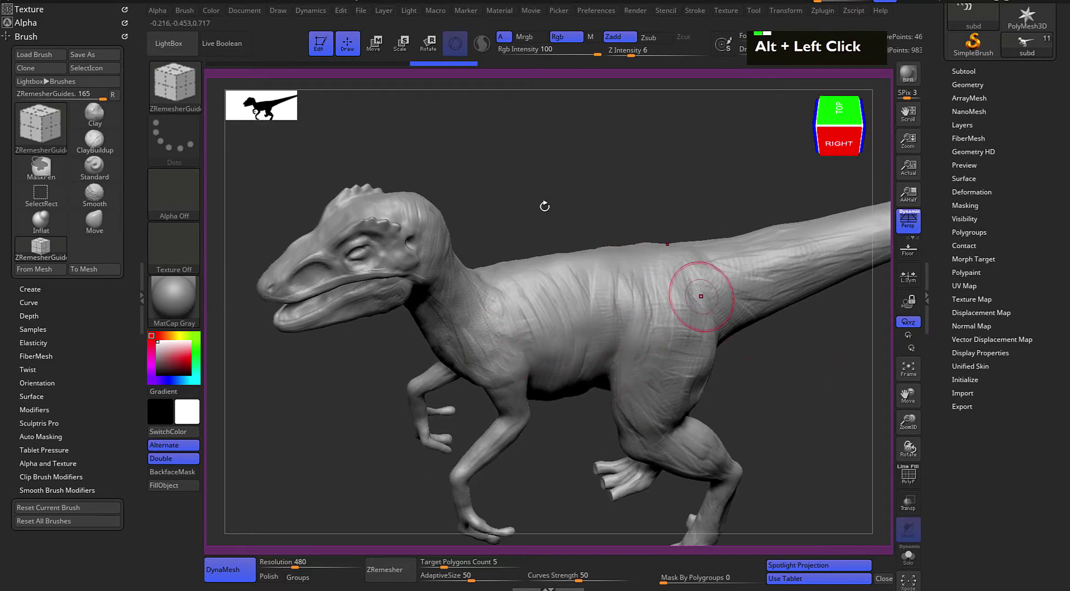
# Try a guide loop around the eye socket with the brush draw size set to 20
pyautogui.press('space')
pyautogui.moveTo(536, 172)
pyautogui.keyDown('alt'); pyautogui.mouseDown()
pyautogui.moveTo(604, 237)
pyautogui.moveTo(609, 207)
pyautogui.moveTo(618, 215)
pyautogui.mouseUp(); pyautogui.keyUp('alt')
pyautogui.press('space')
pyautogui.moveTo(385, 254)
pyautogui.mouseDown()
pyautogui.moveTo(369, 232)
pyautogui.moveTo(390, 261)
pyautogui.mouseUp()
pyautogui.keyDown('alt'); pyautogui.moveTo(496, 157); pyautogui.dragTo(604, 217); pyautogui.keyUp('alt')
pyautogui.keyDown('alt'); pyautogui.moveTo(594, 144); pyautogui.dragTo(610, 187); pyautogui.keyUp('alt')
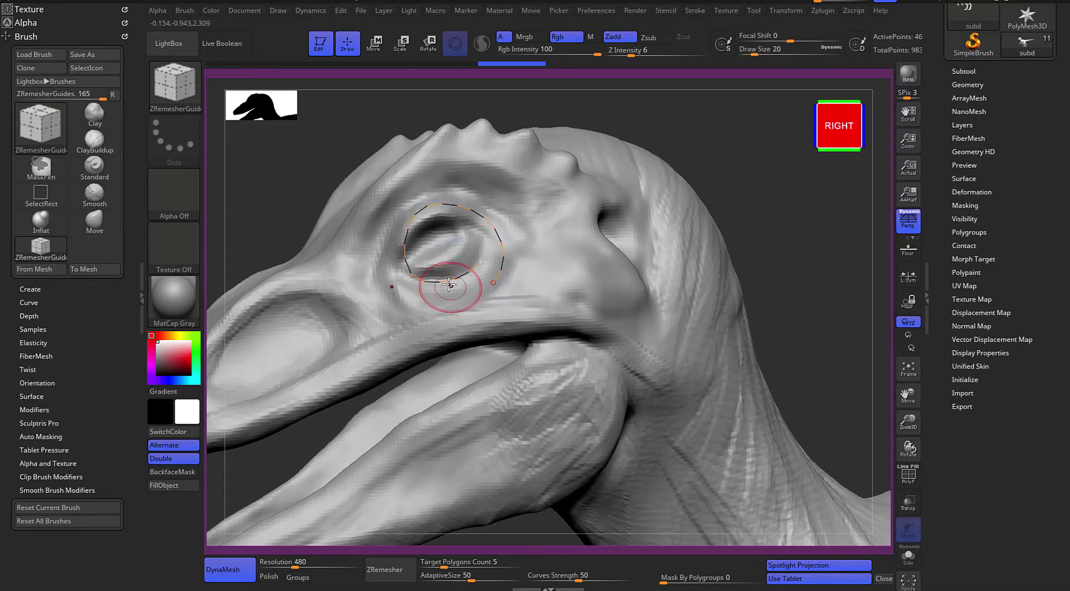
pyautogui.moveTo(785, 182); pyautogui.dragTo(544, 246)
pyautogui.keyDown('alt'); pyautogui.moveTo(764, 229); pyautogui.dragTo(659, 206); pyautogui.keyUp('alt')
pyautogui.hotkey('ctrl', 'z')
# Try a spiralling guide curve that circles the eye more than once
pyautogui.press('space')
pyautogui.moveTo(658, 205); pyautogui.dragTo(598, 239)
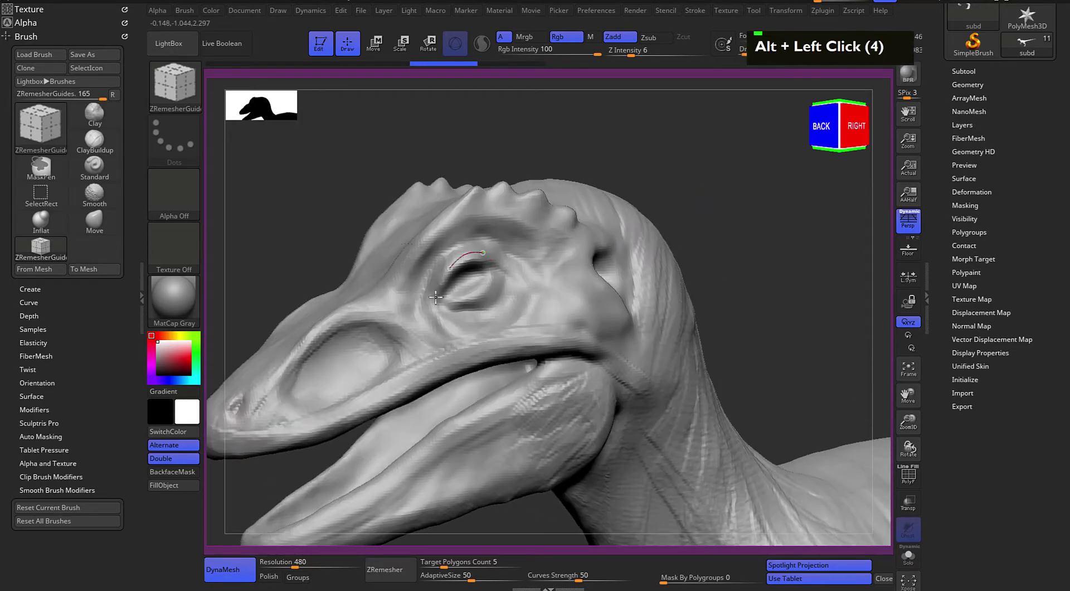
pyautogui.keyDown('alt'); pyautogui.moveTo(745, 163); pyautogui.dragTo(676, 203); pyautogui.keyUp('alt')
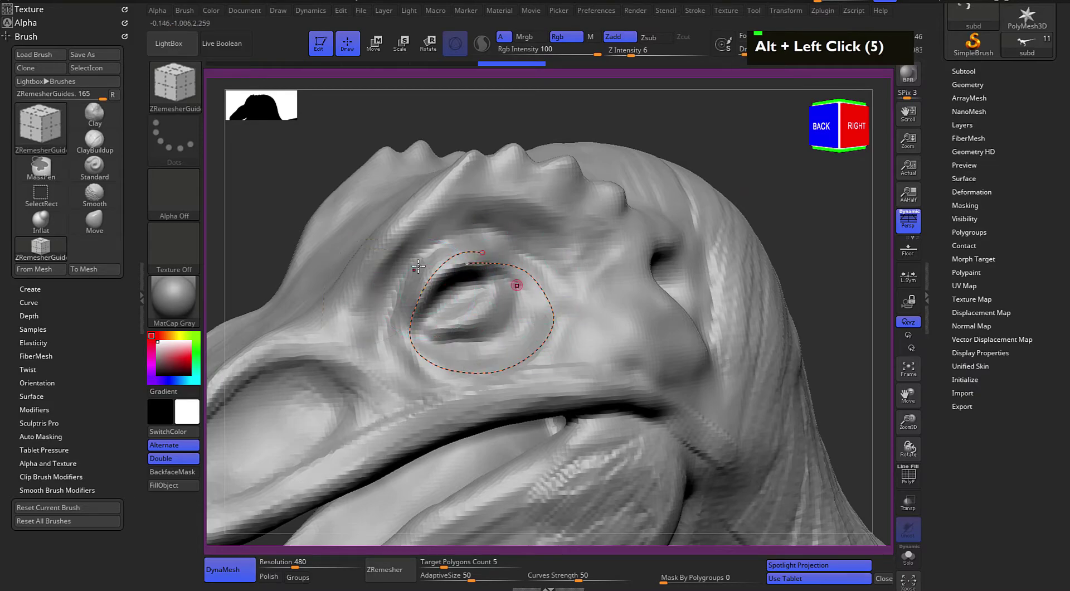
pyautogui.moveTo(808, 196)
pyautogui.keyDown('alt'); pyautogui.mouseDown()
pyautogui.moveTo(730, 176)
pyautogui.moveTo(701, 235)
pyautogui.mouseUp(); pyautogui.keyUp('alt')
pyautogui.hotkey('ctrl', 'z')
# Try a guide curve along the body from the shoulder over the hip to the base of the tail
pyautogui.moveTo(627, 232)
pyautogui.keyDown('alt'); pyautogui.mouseDown()
pyautogui.moveTo(655, 242)
pyautogui.moveTo(624, 281)
pyautogui.mouseUp(); pyautogui.keyUp('alt')
pyautogui.press('space')
pyautogui.click(657, 213)
pyautogui.moveTo(635, 220)
pyautogui.keyDown('alt'); pyautogui.mouseDown()
pyautogui.moveTo(652, 221)
pyautogui.moveTo(621, 211)
pyautogui.moveTo(585, 226)
pyautogui.moveTo(597, 317)
pyautogui.mouseUp(); pyautogui.keyUp('alt')
pyautogui.press('space')
pyautogui.press('space')
pyautogui.moveTo(605, 268); pyautogui.dragTo(617, 340)
pyautogui.moveTo(537, 378)
pyautogui.mouseDown()
pyautogui.moveTo(571, 364)
pyautogui.moveTo(720, 351)
pyautogui.mouseUp()
pyautogui.keyDown('alt'); pyautogui.moveTo(697, 247); pyautogui.dragTo(623, 239); pyautogui.keyUp('alt')
pyautogui.moveTo(605, 282); pyautogui.dragTo(546, 273)
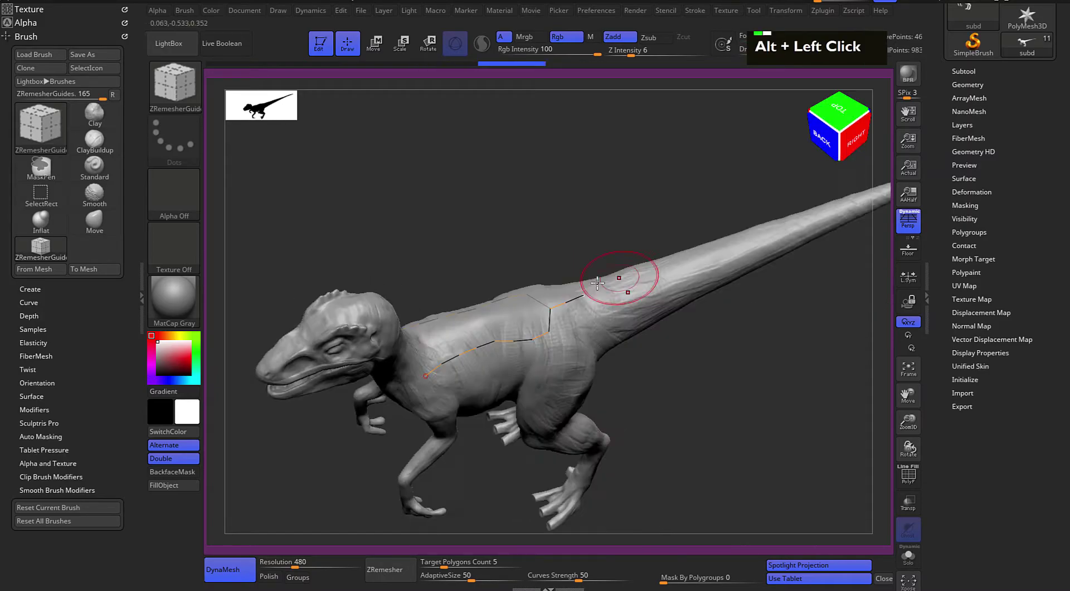
pyautogui.hotkey('ctrl', 'z')
# Undo the last guide stroke and set the brush draw size to 22 for work on the head
pyautogui.press('space')
pyautogui.moveTo(491, 228)
pyautogui.mouseDown()
pyautogui.moveTo(500, 211)
pyautogui.moveTo(545, 220)
pyautogui.moveTo(489, 294)
pyautogui.mouseUp()
pyautogui.moveTo(494, 381); pyautogui.dragTo(411, 267)
pyautogui.hotkey('ctrl', 'z')
pyautogui.press('space')
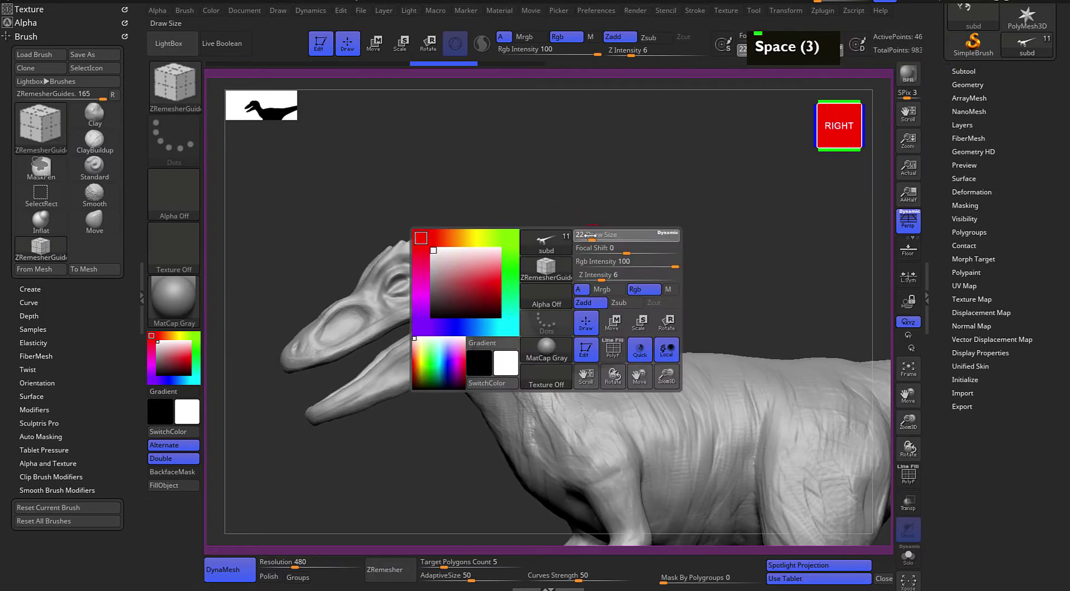
pyautogui.keyDown('alt'); pyautogui.moveTo(559, 206); pyautogui.dragTo(664, 212); pyautogui.keyUp('alt')
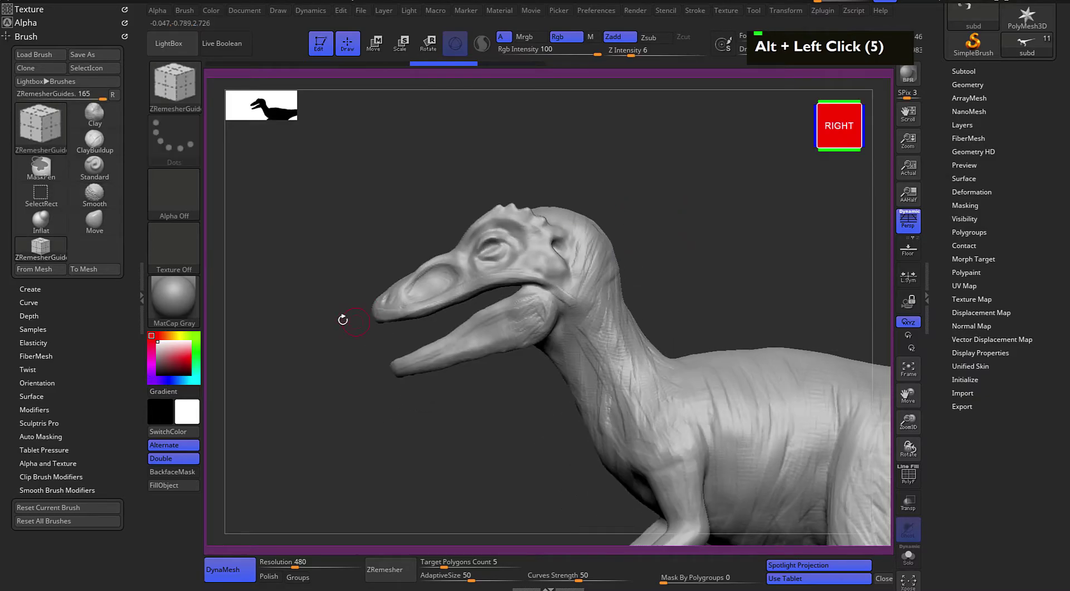
# Draw a guide along the upper lip, around the mouth corner and along the lower jaw to its tip
pyautogui.keyDown('alt'); pyautogui.click(690, 191); pyautogui.keyUp('alt')
pyautogui.keyDown('alt'); pyautogui.click(738, 229); pyautogui.keyUp('alt')
pyautogui.press('space')
pyautogui.moveTo(733, 234); pyautogui.dragTo(777, 266)
pyautogui.moveTo(646, 216)
pyautogui.keyDown('alt'); pyautogui.mouseDown()
pyautogui.moveTo(676, 261)
pyautogui.moveTo(686, 153)
pyautogui.mouseUp(); pyautogui.keyUp('alt')
pyautogui.keyDown('alt'); pyautogui.moveTo(739, 265); pyautogui.dragTo(708, 196); pyautogui.keyUp('alt')
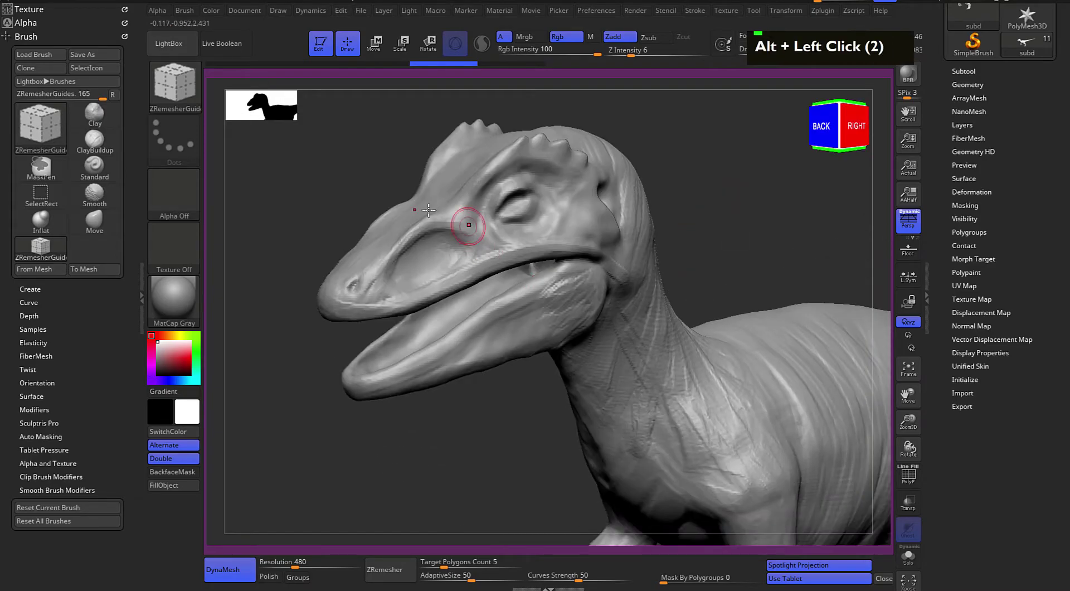
pyautogui.press('space')
pyautogui.moveTo(469, 237); pyautogui.dragTo(459, 237)
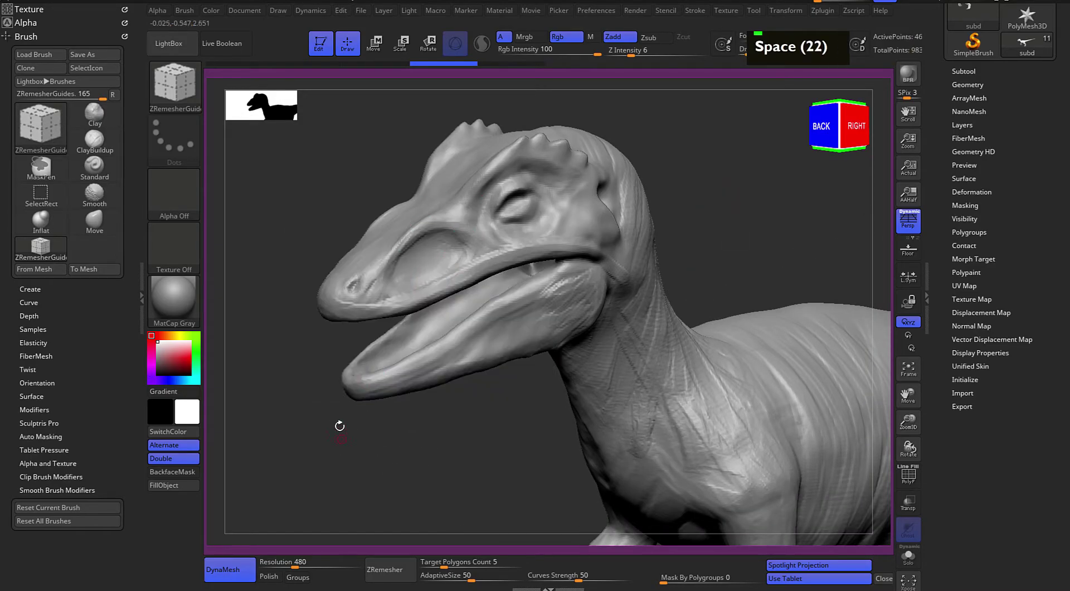
pyautogui.moveTo(340, 436); pyautogui.dragTo(341, 418)
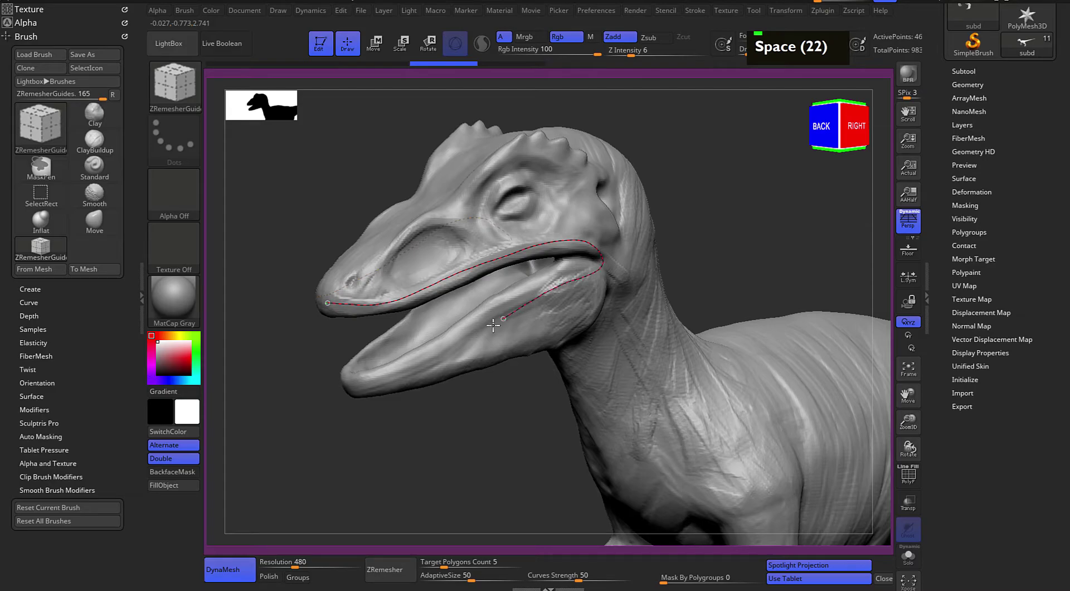
pyautogui.moveTo(352, 395); pyautogui.dragTo(349, 395)
pyautogui.moveTo(410, 426)
pyautogui.mouseDown()
pyautogui.moveTo(457, 386)
pyautogui.moveTo(590, 333)
pyautogui.mouseUp()
# Extend the upper end of the mouth guide across to the centre line at the snout tip
pyautogui.keyDown('alt'); pyautogui.click(686, 249); pyautogui.keyUp('alt')
pyautogui.keyDown('alt'); pyautogui.click(747, 282); pyautogui.keyUp('alt')
pyautogui.keyDown('alt'); pyautogui.click(729, 230); pyautogui.keyUp('alt')
pyautogui.keyDown('alt'); pyautogui.click(731, 224); pyautogui.keyUp('alt')
pyautogui.keyDown('alt'); pyautogui.click(724, 239); pyautogui.keyUp('alt')
pyautogui.keyDown('alt'); pyautogui.click(535, 253); pyautogui.keyUp('alt')
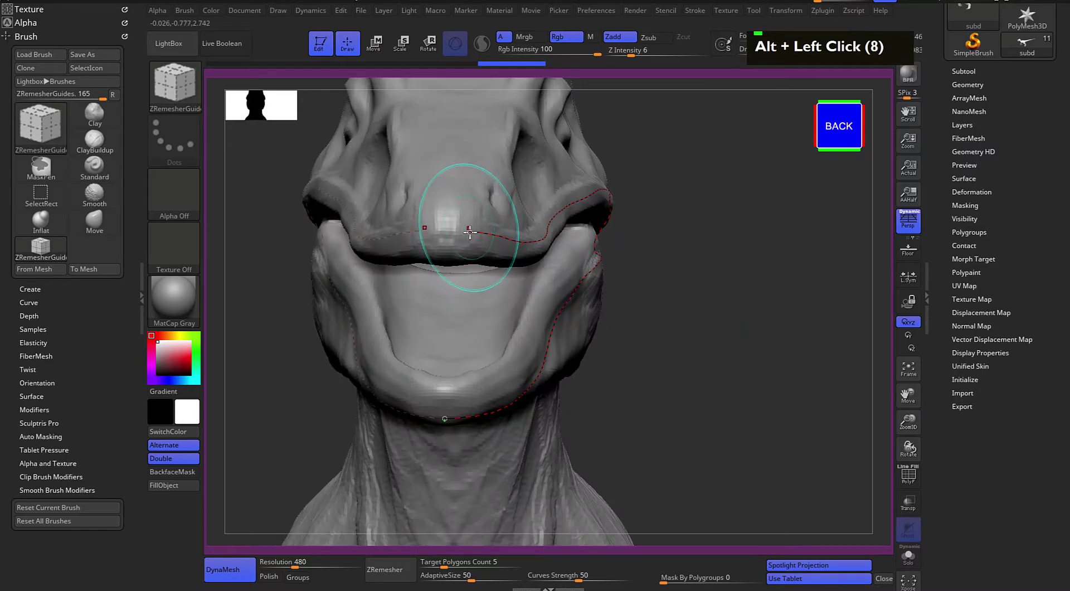
pyautogui.moveTo(468, 229); pyautogui.dragTo(468, 232)
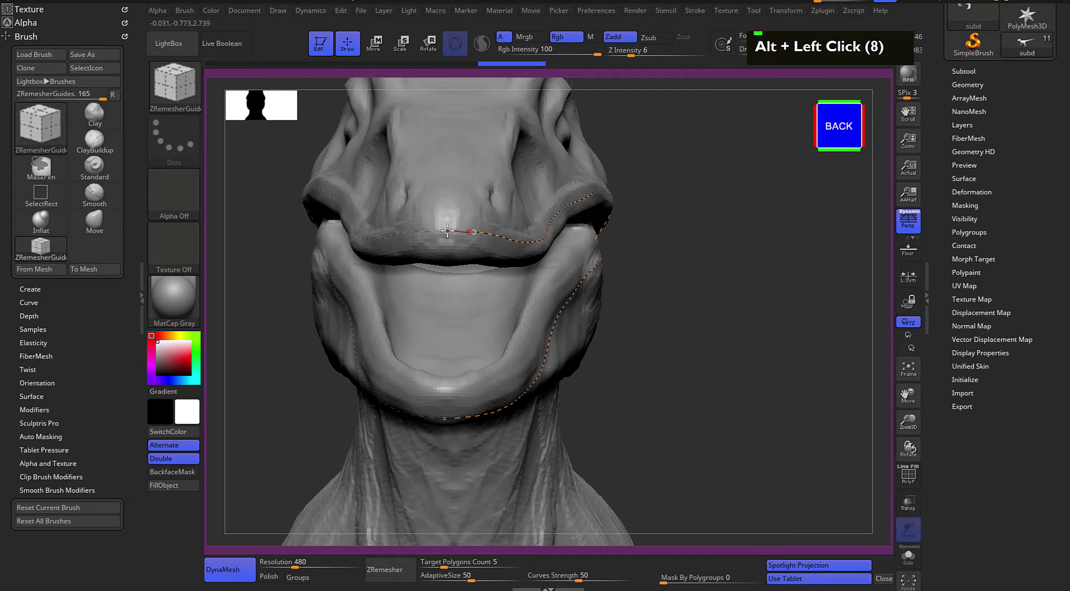
# Draw a closed guide loop around the large oval depression between the nostril and the eye
pyautogui.keyDown('alt'); pyautogui.click(748, 266); pyautogui.keyUp('alt')
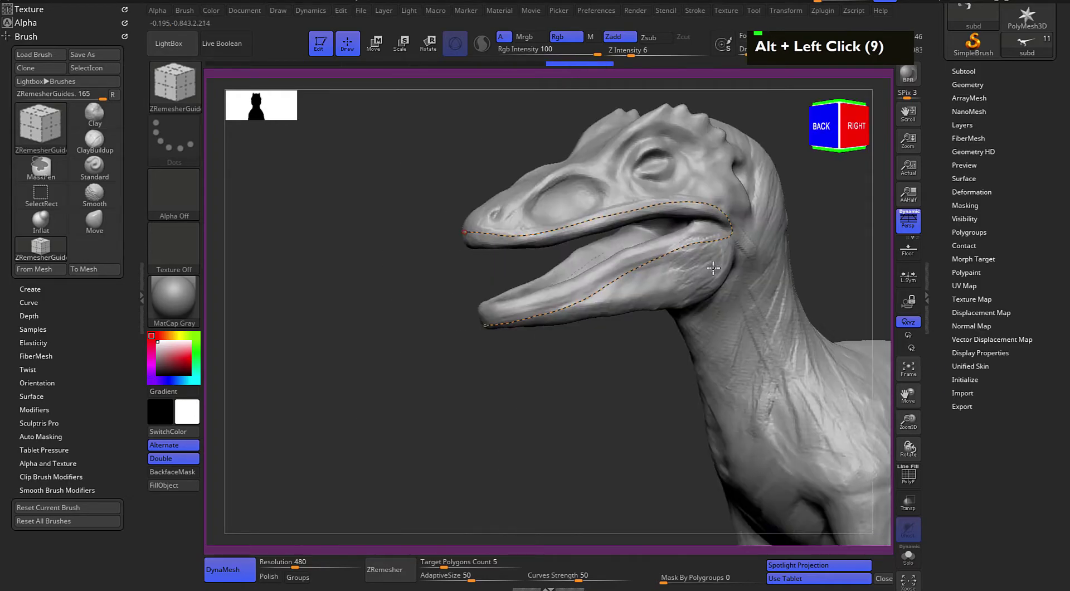
pyautogui.keyDown('alt'); pyautogui.moveTo(575, 397); pyautogui.dragTo(444, 481); pyautogui.keyUp('alt')
pyautogui.keyDown('alt'); pyautogui.moveTo(444, 481); pyautogui.dragTo(433, 509); pyautogui.keyUp('alt')
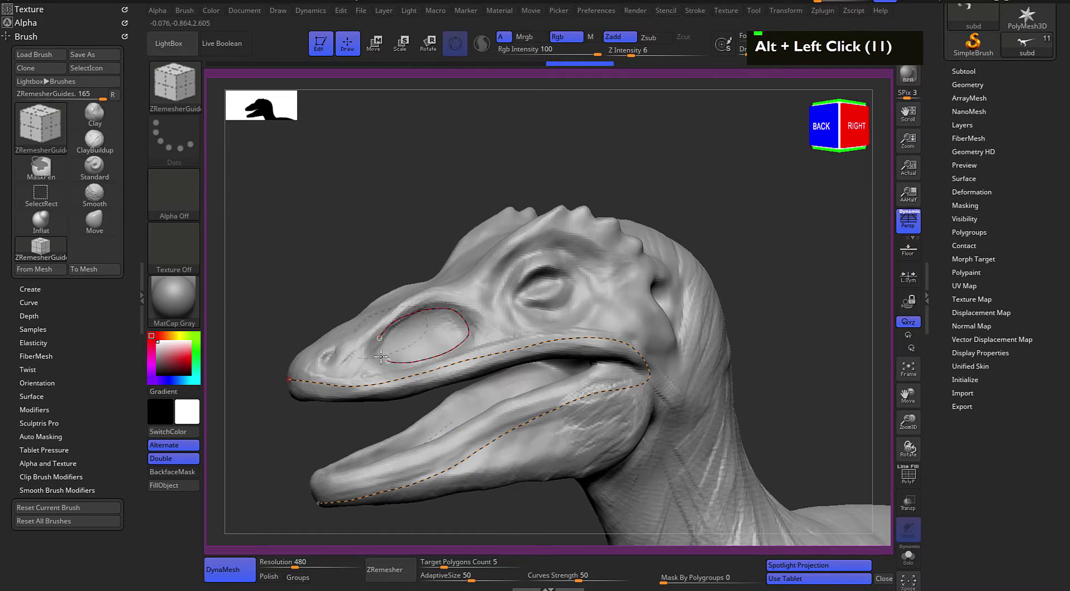
# Draw a closed guide loop around the eye
pyautogui.keyDown('alt'); pyautogui.click(810, 148); pyautogui.keyUp('alt')
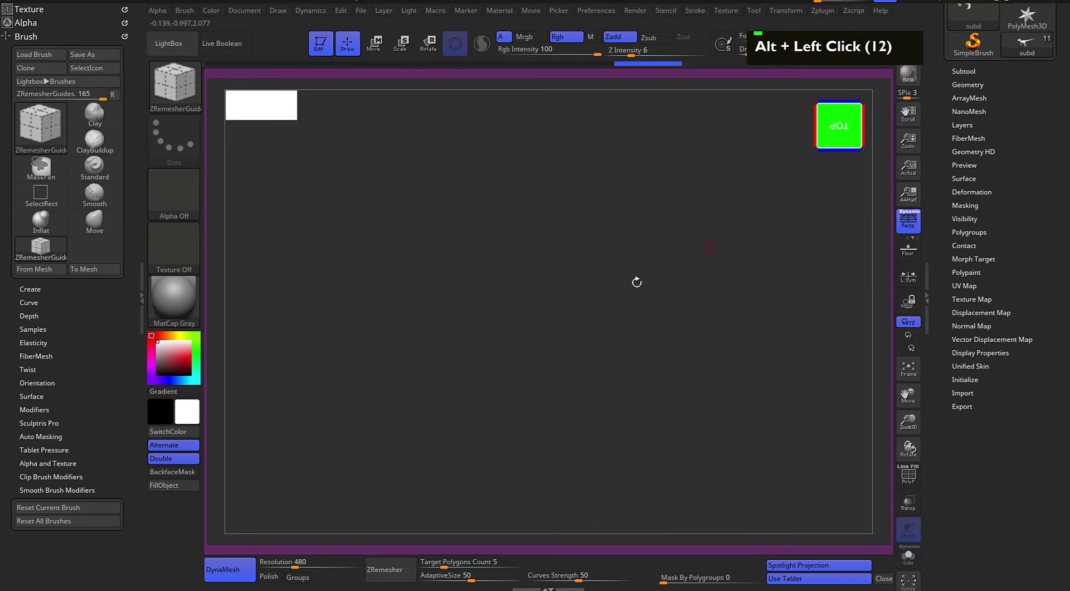
pyautogui.press('f')
pyautogui.moveTo(656, 331); pyautogui.dragTo(669, 235)
pyautogui.keyDown('shift'); pyautogui.moveTo(647, 309); pyautogui.dragTo(478, 314); pyautogui.keyUp('shift')
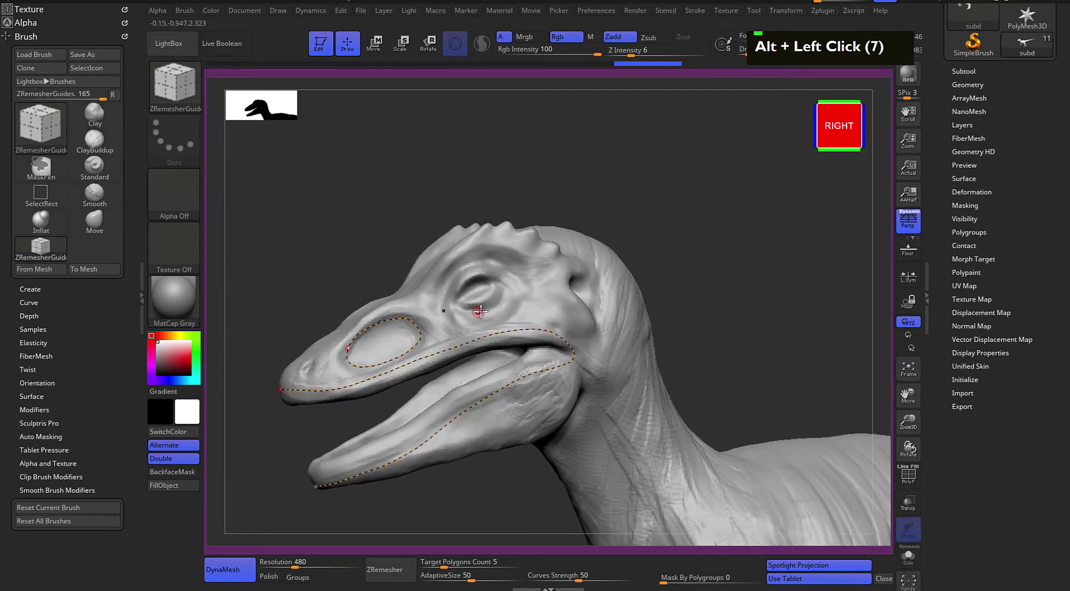
pyautogui.press('space')
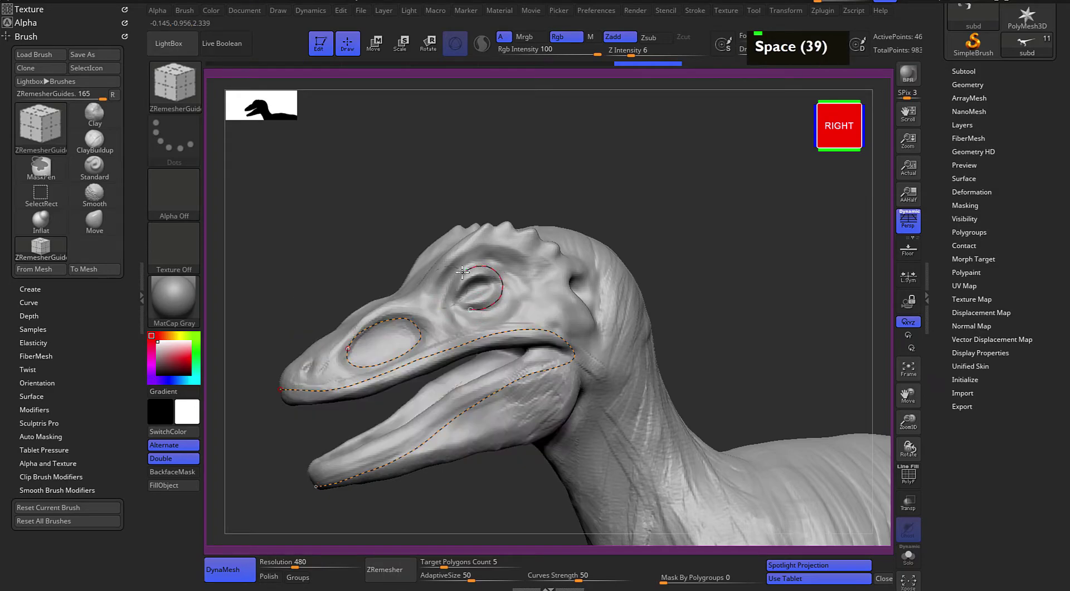
# Draw a guide from the back of the head down the neck, along the flank and out along the side of the tail
pyautogui.keyDown('alt'); pyautogui.moveTo(736, 217); pyautogui.dragTo(425, 291); pyautogui.keyUp('alt')
pyautogui.press('space')
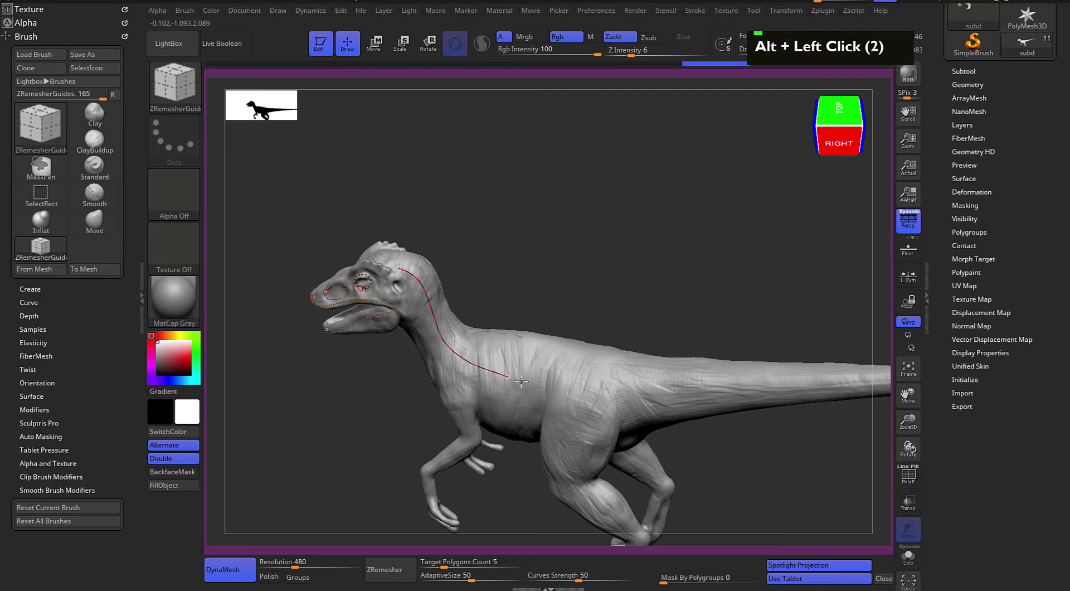
pyautogui.moveTo(675, 299)
pyautogui.keyDown('alt'); pyautogui.mouseDown()
pyautogui.moveTo(509, 256)
pyautogui.moveTo(546, 275)
pyautogui.moveTo(566, 257)
pyautogui.mouseUp(); pyautogui.keyUp('alt')
pyautogui.moveTo(574, 404)
pyautogui.keyDown('shift'); pyautogui.mouseDown()
pyautogui.moveTo(674, 420)
pyautogui.moveTo(498, 355)
pyautogui.mouseUp(); pyautogui.keyUp('shift')
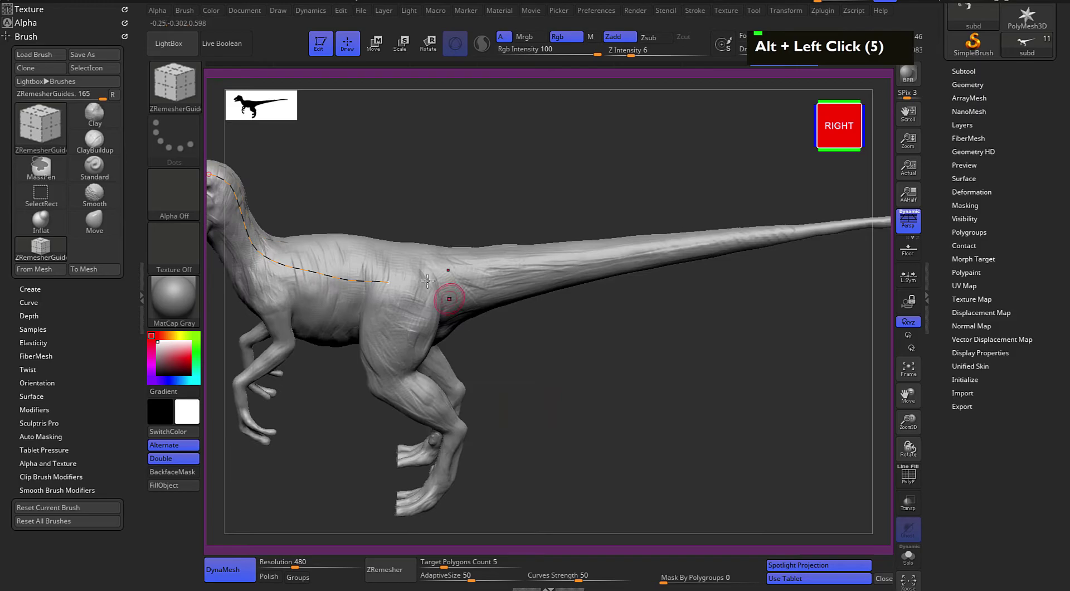
pyautogui.moveTo(390, 277); pyautogui.dragTo(391, 285)
pyautogui.moveTo(632, 251); pyautogui.dragTo(663, 247)
# Draw two lengthwise guides down the outer thigh, one near its front and one near its back
pyautogui.keyDown('alt'); pyautogui.moveTo(541, 402); pyautogui.dragTo(649, 347); pyautogui.keyUp('alt')
pyautogui.moveTo(490, 217); pyautogui.dragTo(481, 291)
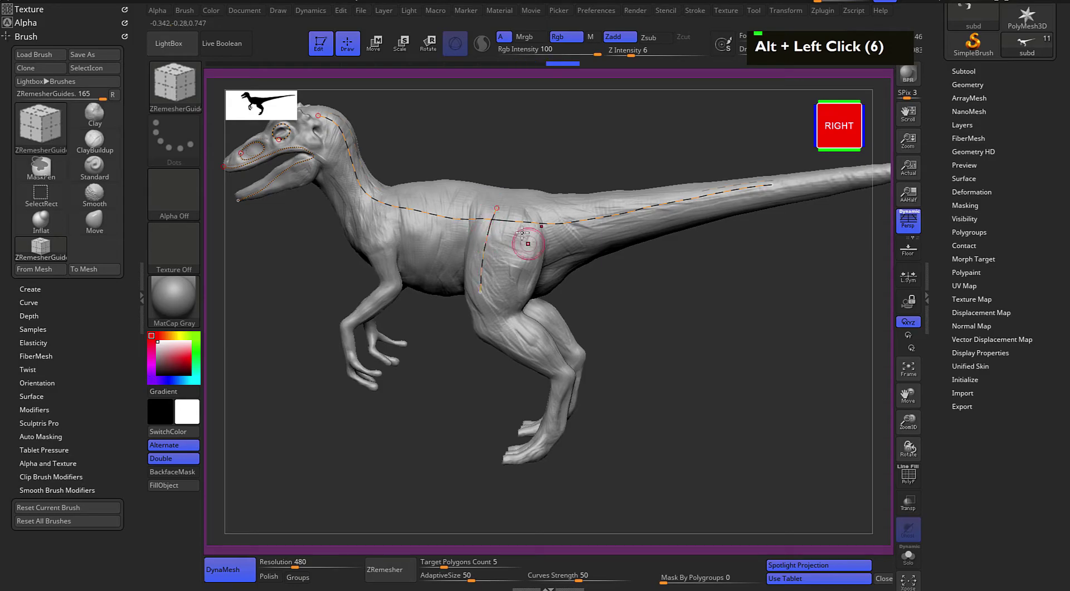
pyautogui.moveTo(655, 345)
pyautogui.keyDown('alt'); pyautogui.mouseDown()
pyautogui.moveTo(643, 310)
pyautogui.moveTo(615, 383)
pyautogui.mouseUp(); pyautogui.keyUp('alt')
pyautogui.press('space')
# Draw three short lengthwise guides over the outer side and back of the calf below the knee
pyautogui.moveTo(672, 311)
pyautogui.mouseDown()
pyautogui.moveTo(650, 289)
pyautogui.moveTo(437, 271)
pyautogui.mouseUp()
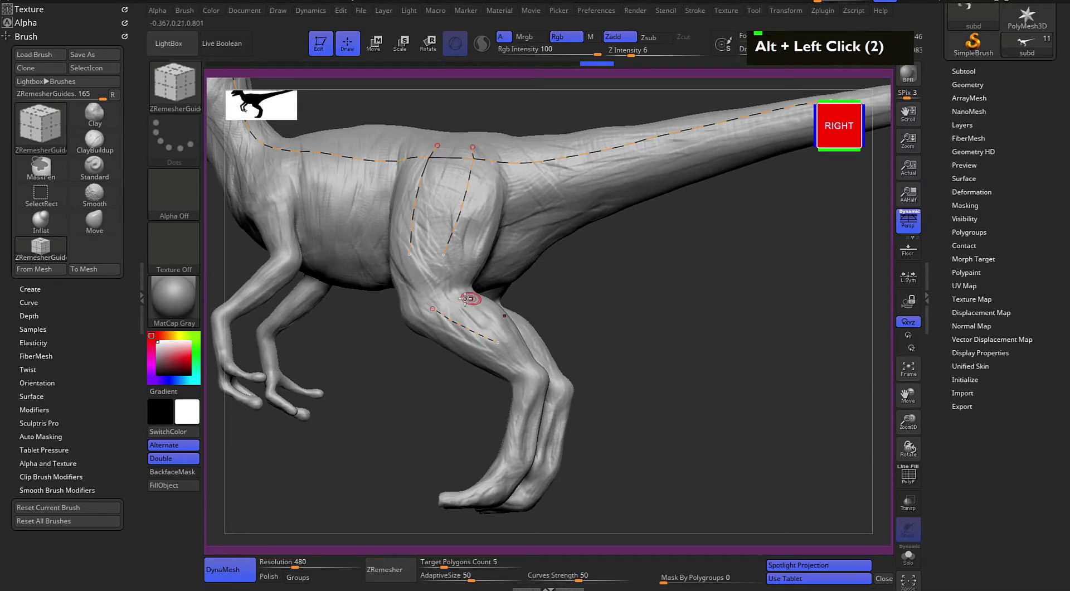
pyautogui.keyDown('alt'); pyautogui.moveTo(556, 291); pyautogui.dragTo(484, 318); pyautogui.keyUp('alt')
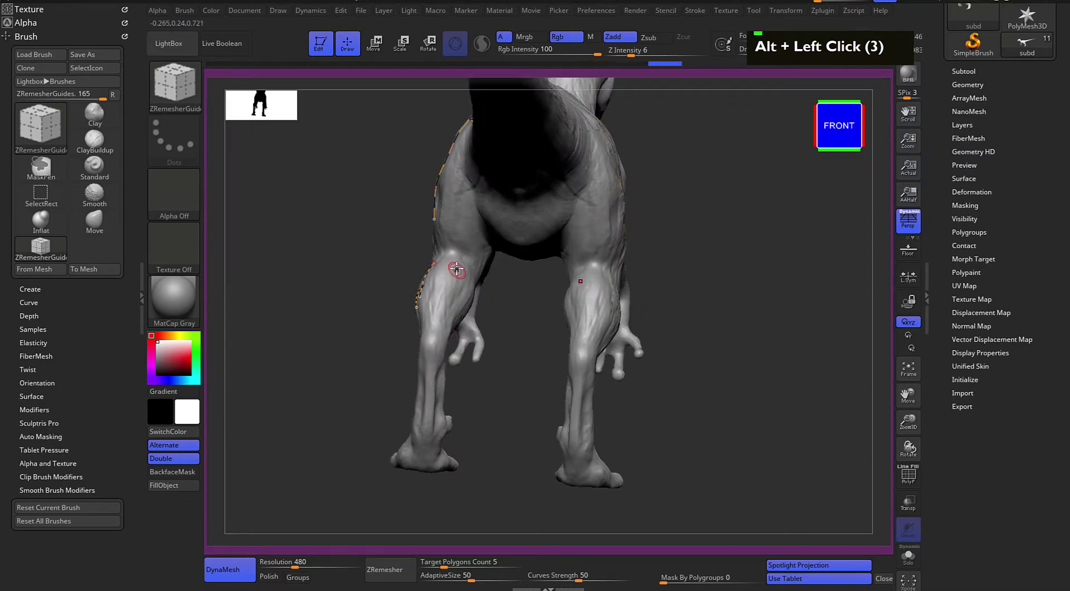
pyautogui.moveTo(311, 403); pyautogui.dragTo(406, 413)
# Draw a guide down the arm from the shoulder through the elbow and past the wrist
pyautogui.keyDown('alt'); pyautogui.moveTo(630, 275); pyautogui.dragTo(669, 307); pyautogui.keyUp('alt')
pyautogui.keyDown('alt'); pyautogui.click(477, 400); pyautogui.keyUp('alt')
pyautogui.moveTo(476, 401)
pyautogui.keyDown('alt'); pyautogui.mouseDown()
pyautogui.moveTo(457, 404)
pyautogui.moveTo(454, 390)
pyautogui.moveTo(483, 414)
pyautogui.moveTo(470, 396)
pyautogui.moveTo(444, 397)
pyautogui.mouseUp(); pyautogui.keyUp('alt')
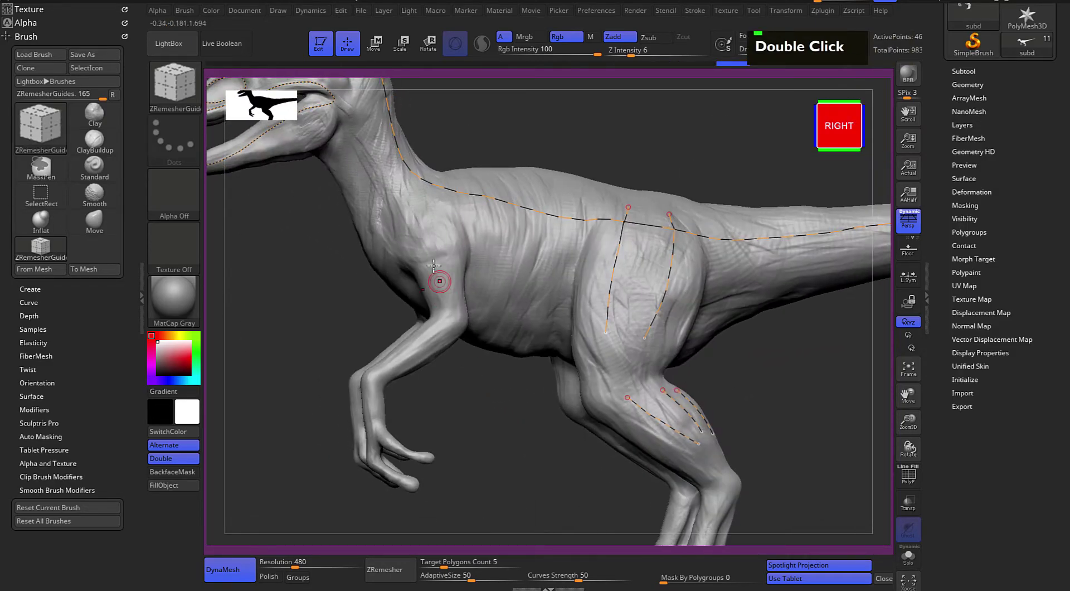
pyautogui.press('space')
pyautogui.moveTo(434, 264); pyautogui.dragTo(449, 293)
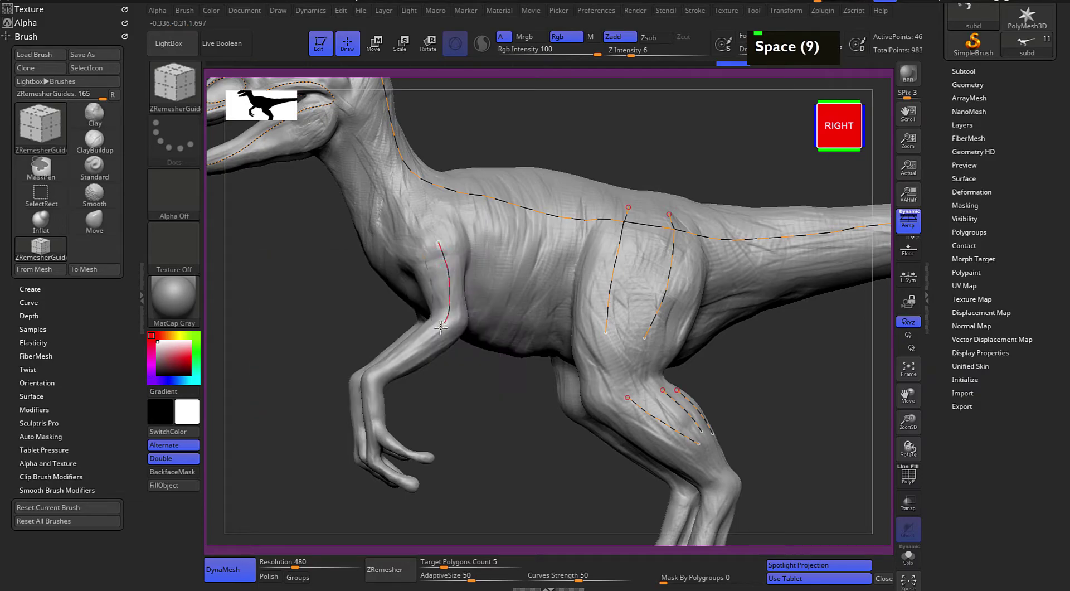
pyautogui.moveTo(373, 415); pyautogui.dragTo(374, 420)
pyautogui.keyDown('alt'); pyautogui.moveTo(441, 390); pyautogui.dragTo(457, 331); pyautogui.keyUp('alt')
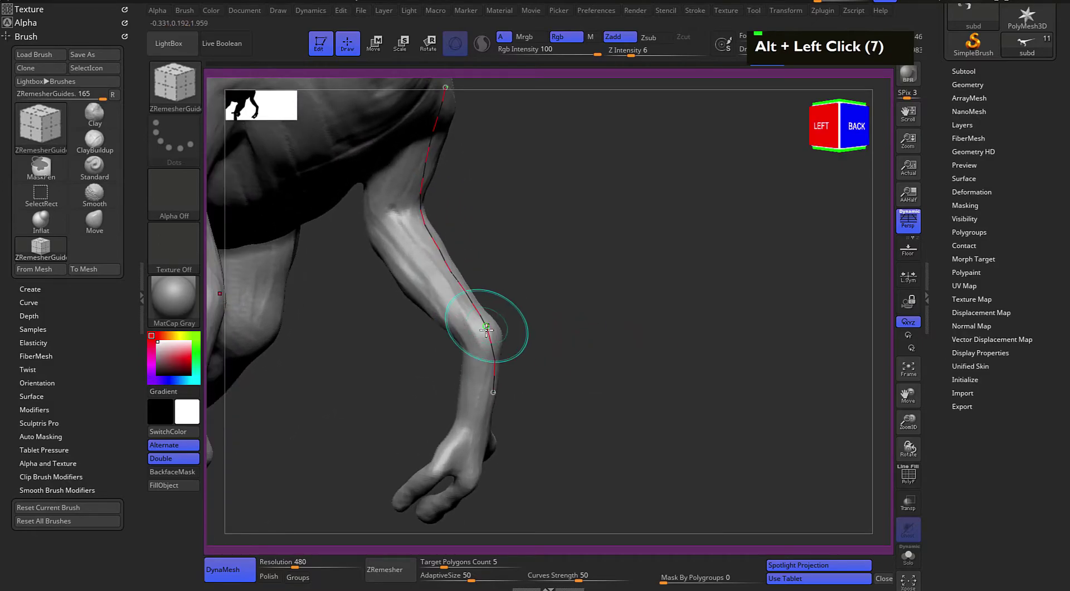
# Add a guide ring that wraps around the wrist
pyautogui.press('shift')
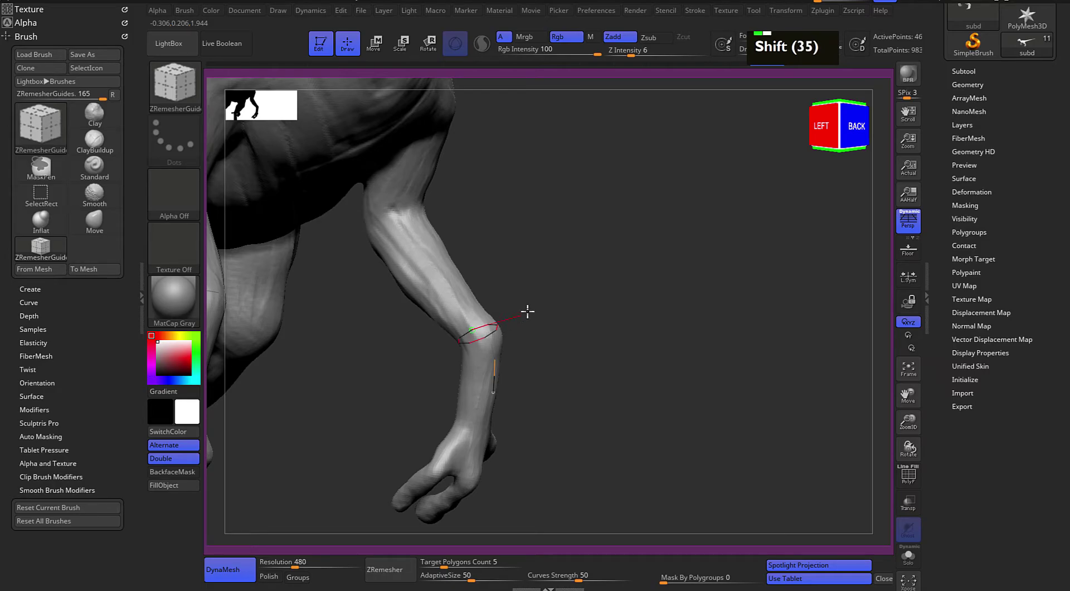
pyautogui.keyDown('shift'); pyautogui.moveTo(529, 311); pyautogui.dragTo(526, 317); pyautogui.keyUp('shift')
pyautogui.moveTo(613, 301)
pyautogui.mouseDown()
pyautogui.moveTo(519, 312)
pyautogui.moveTo(465, 362)
pyautogui.mouseUp()
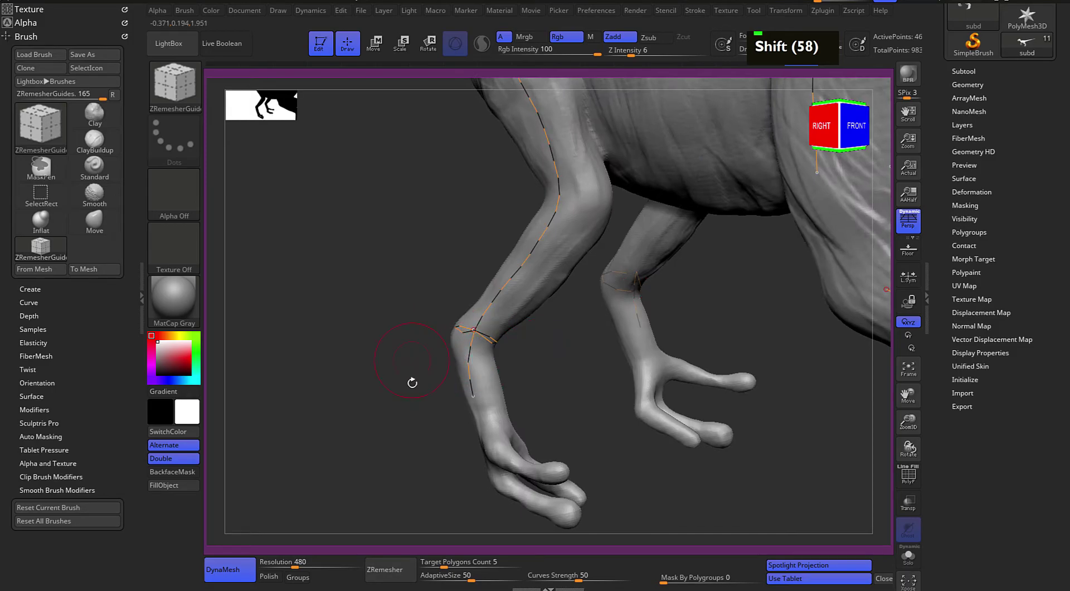
pyautogui.keyDown('alt'); pyautogui.moveTo(366, 334); pyautogui.dragTo(373, 383); pyautogui.keyUp('alt')
pyautogui.moveTo(446, 295); pyautogui.dragTo(470, 320)
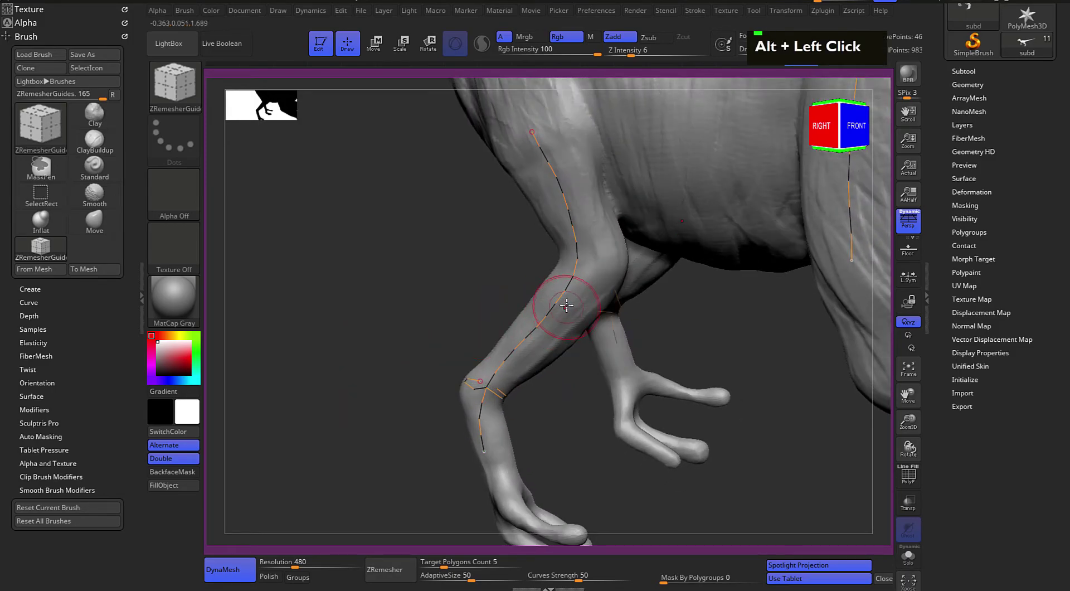
# Add a guide ring around the forearm between elbow and wrist, undoing misplaced attempts
pyautogui.keyDown('shift'); pyautogui.moveTo(583, 312); pyautogui.dragTo(610, 360); pyautogui.keyUp('shift')
pyautogui.moveTo(427, 323)
pyautogui.keyDown('shift'); pyautogui.mouseDown()
pyautogui.moveTo(418, 303)
pyautogui.moveTo(491, 294)
pyautogui.moveTo(442, 333)
pyautogui.moveTo(377, 346)
pyautogui.moveTo(350, 321)
pyautogui.moveTo(430, 301)
pyautogui.moveTo(471, 306)
pyautogui.moveTo(624, 265)
pyautogui.moveTo(609, 287)
pyautogui.mouseUp(); pyautogui.keyUp('shift')
pyautogui.hotkey('ctrl', 'z')
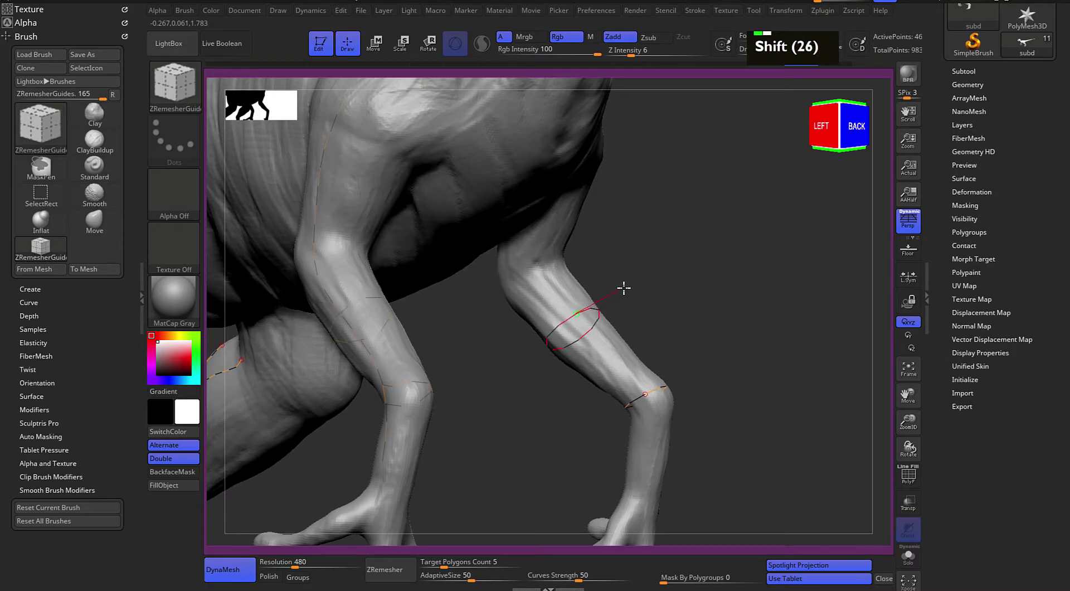
pyautogui.hotkey('ctrl', 'z')
pyautogui.moveTo(700, 282); pyautogui.dragTo(627, 279)
# Try a guide ring around the lower leg between the ankle and the foot
pyautogui.keyDown('alt'); pyautogui.moveTo(418, 325); pyautogui.dragTo(413, 352); pyautogui.keyUp('alt')
pyautogui.keyDown('alt'); pyautogui.moveTo(668, 427); pyautogui.dragTo(411, 265); pyautogui.keyUp('alt')
pyautogui.moveTo(786, 318)
pyautogui.mouseDown()
pyautogui.moveTo(726, 320)
pyautogui.moveTo(666, 346)
pyautogui.moveTo(674, 324)
pyautogui.mouseUp()
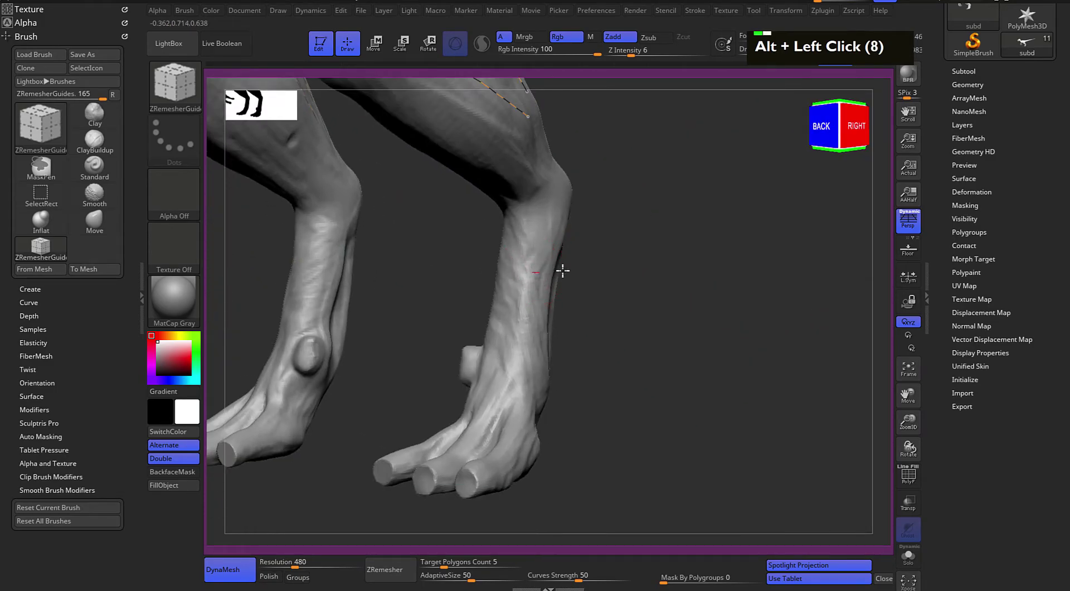
pyautogui.keyDown('shift'); pyautogui.moveTo(560, 271); pyautogui.dragTo(593, 270); pyautogui.keyUp('shift')
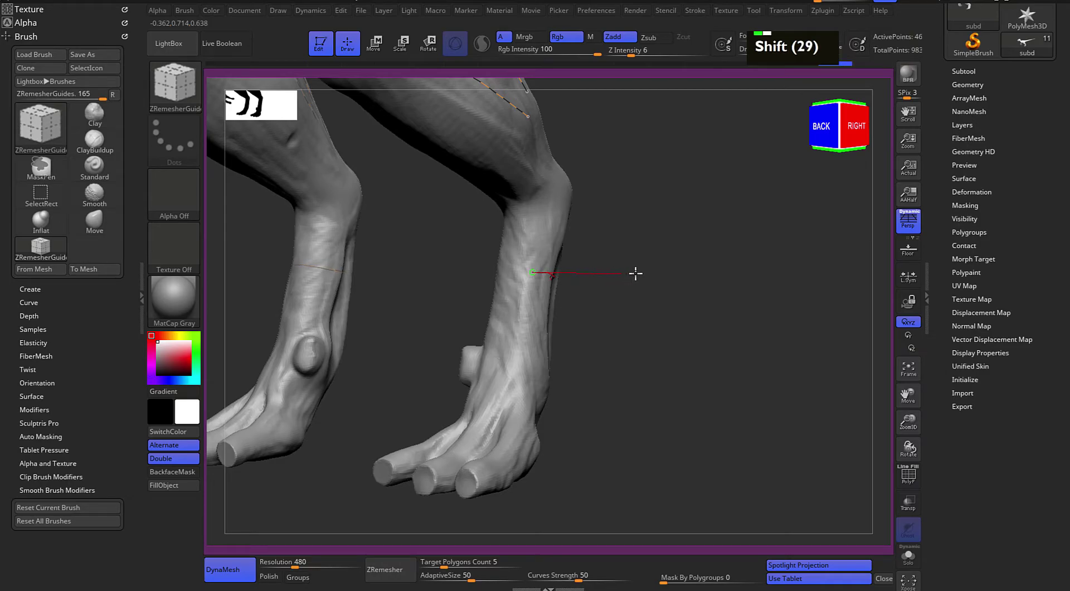
pyautogui.moveTo(721, 323); pyautogui.dragTo(558, 328)
pyautogui.hotkey('ctrl', 'z')
pyautogui.hotkey('ctrl', 'z')
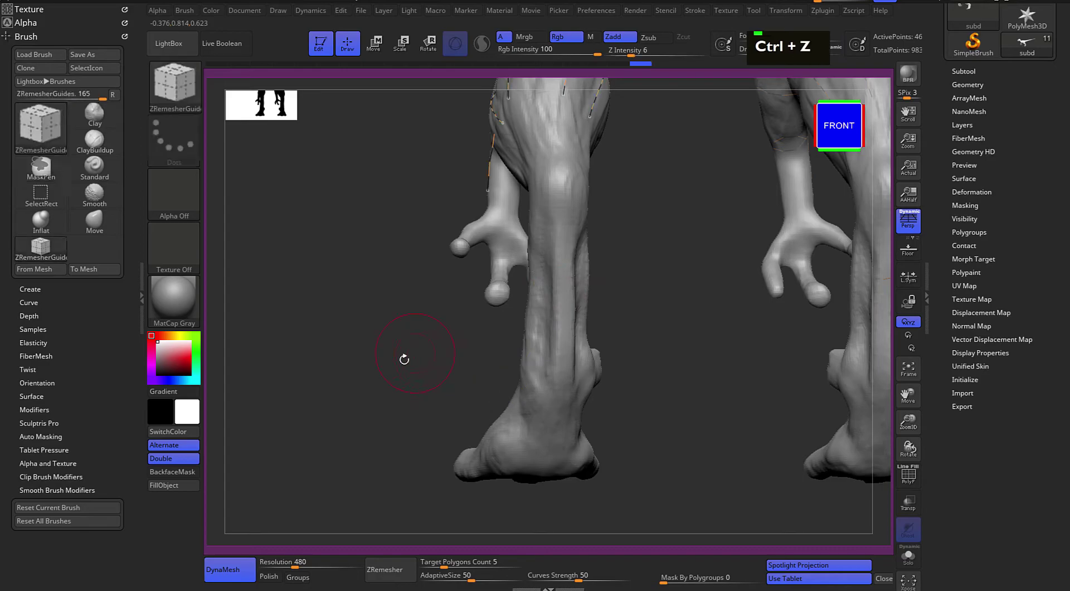
# Draw lengthwise guides down the lower leg from the ankle joint to the foot
pyautogui.keyDown('alt'); pyautogui.moveTo(657, 349); pyautogui.dragTo(662, 298); pyautogui.keyUp('alt')
pyautogui.press('space')
pyautogui.keyDown('alt'); pyautogui.moveTo(650, 256); pyautogui.dragTo(687, 273); pyautogui.keyUp('alt')
pyautogui.moveTo(501, 449); pyautogui.dragTo(498, 452)
pyautogui.moveTo(677, 329)
pyautogui.mouseDown()
pyautogui.moveTo(597, 312)
pyautogui.moveTo(733, 301)
pyautogui.mouseUp()
# Draw one lengthwise guide along each of the three front toes
pyautogui.keyDown('alt'); pyautogui.moveTo(698, 243); pyautogui.dragTo(736, 371); pyautogui.keyUp('alt')
pyautogui.keyDown('alt'); pyautogui.moveTo(692, 443); pyautogui.dragTo(706, 414); pyautogui.keyUp('alt')
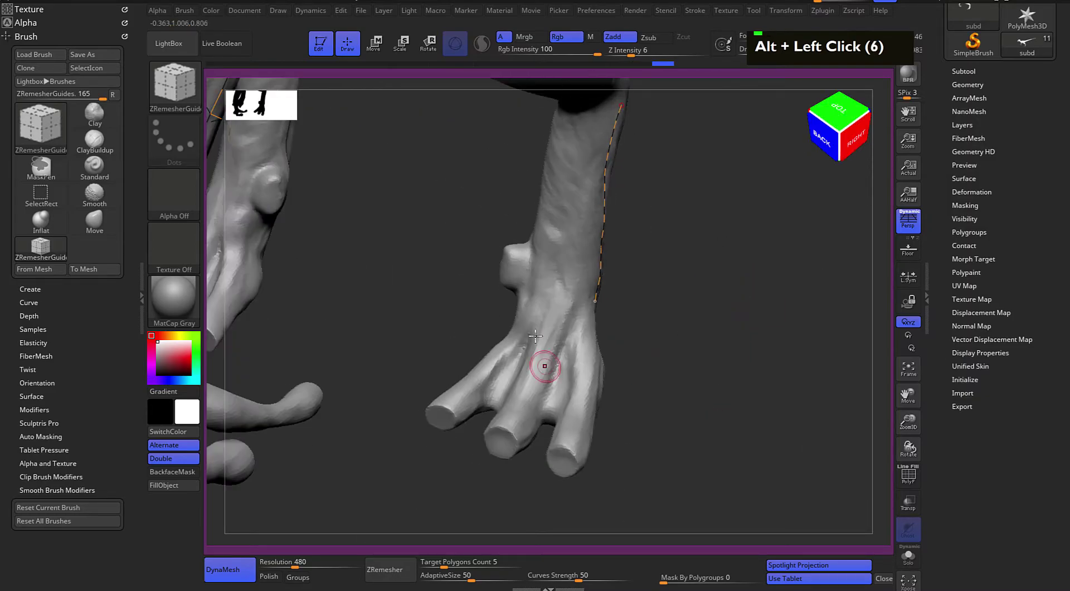
pyautogui.moveTo(589, 338); pyautogui.dragTo(588, 404)
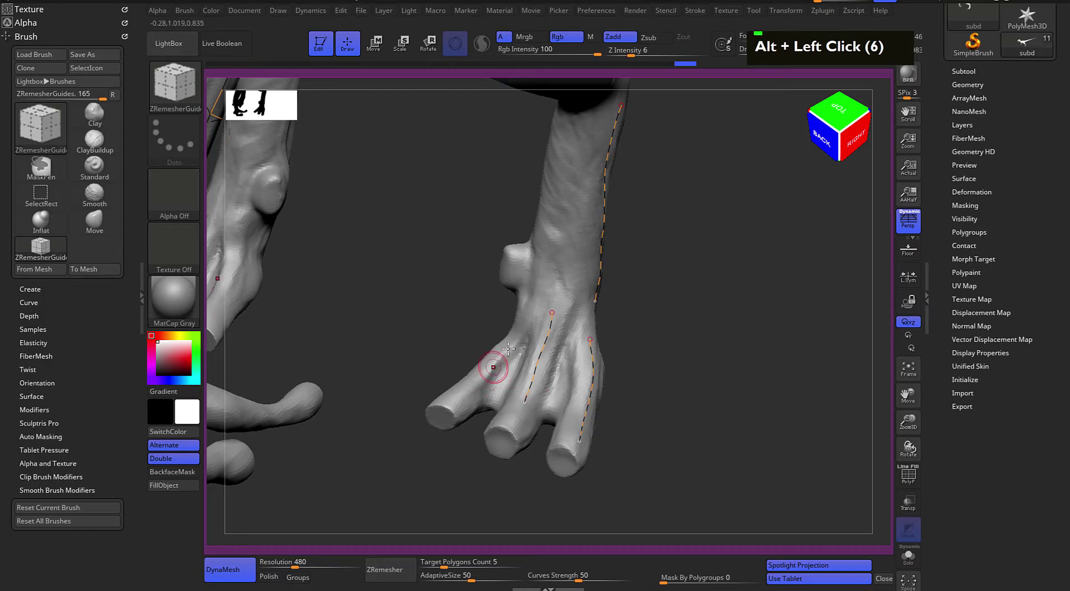
pyautogui.keyDown('alt'); pyautogui.moveTo(663, 339); pyautogui.dragTo(745, 276); pyautogui.keyUp('alt')
# Draw two short vertical guides side by side on the flank behind the arm
pyautogui.keyDown('alt'); pyautogui.moveTo(694, 214); pyautogui.dragTo(706, 374); pyautogui.keyUp('alt')
pyautogui.press('space')
pyautogui.keyDown('alt'); pyautogui.moveTo(702, 329); pyautogui.dragTo(713, 390); pyautogui.keyUp('alt')
pyautogui.moveTo(368, 202); pyautogui.dragTo(370, 282)
pyautogui.moveTo(406, 205)
pyautogui.mouseDown()
pyautogui.moveTo(387, 342)
pyautogui.moveTo(410, 287)
pyautogui.mouseUp()
# Draw a guide along the underside of the tail, starting between the hind legs
pyautogui.keyDown('alt'); pyautogui.moveTo(647, 206); pyautogui.dragTo(604, 112); pyautogui.keyUp('alt')
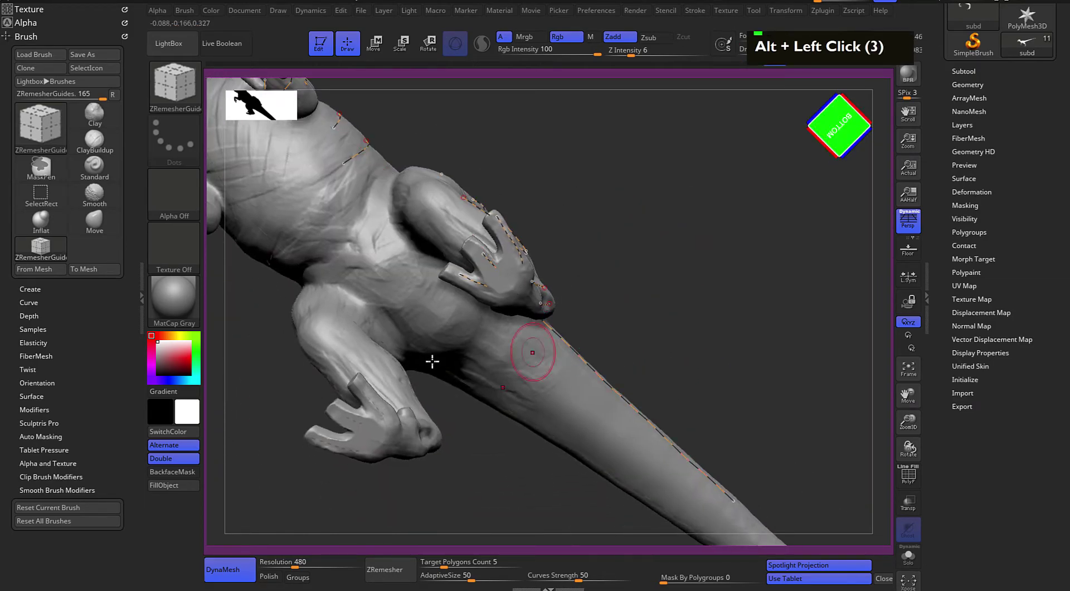
pyautogui.keyDown('alt'); pyautogui.click(420, 296); pyautogui.keyUp('alt')
pyautogui.moveTo(641, 315); pyautogui.dragTo(482, 256)
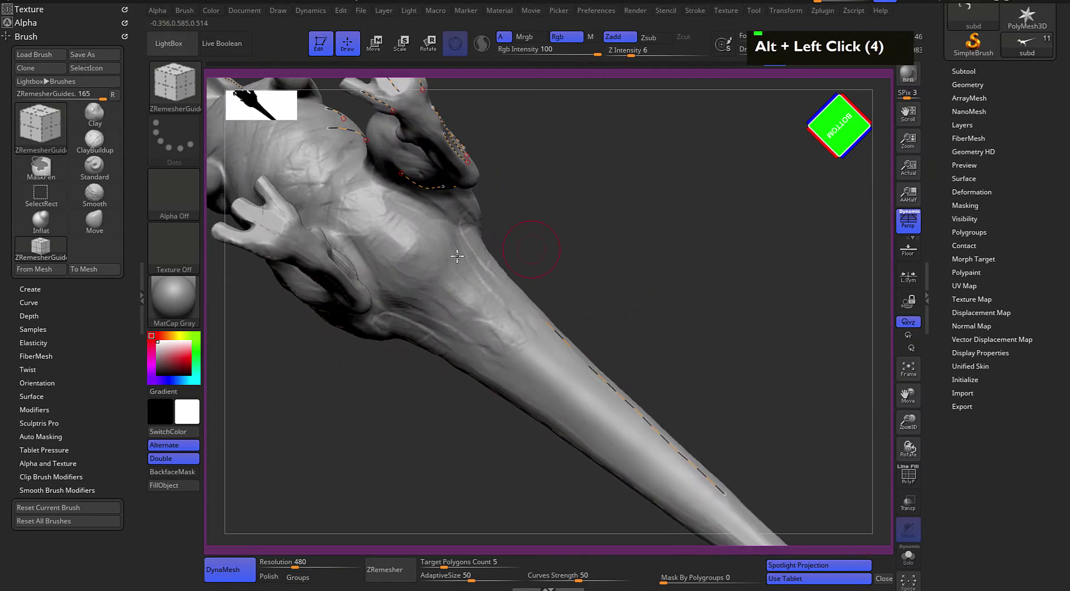
pyautogui.moveTo(425, 227); pyautogui.dragTo(455, 252)
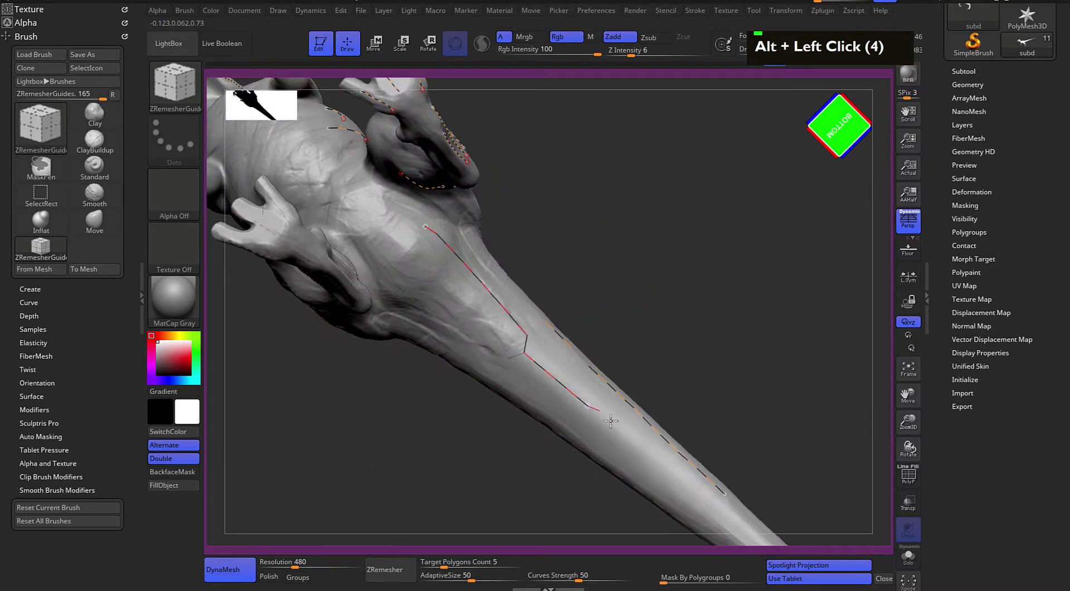
# Extend the thigh guides upward over the hip towards the spine
pyautogui.keyDown('alt'); pyautogui.moveTo(686, 333); pyautogui.dragTo(588, 263); pyautogui.keyUp('alt')
pyautogui.keyDown('alt'); pyautogui.moveTo(586, 301); pyautogui.dragTo(733, 259); pyautogui.keyUp('alt')
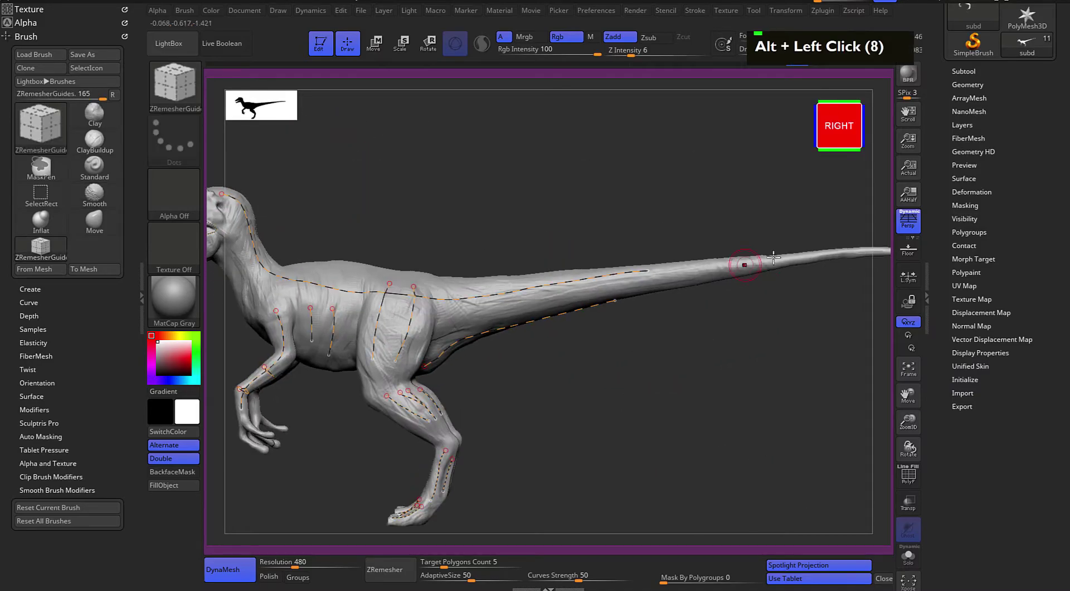
pyautogui.keyDown('alt'); pyautogui.moveTo(681, 365); pyautogui.dragTo(628, 393); pyautogui.keyUp('alt')
pyautogui.moveTo(574, 412); pyautogui.dragTo(688, 373)
pyautogui.moveTo(696, 414)
pyautogui.keyDown('alt'); pyautogui.mouseDown()
pyautogui.moveTo(691, 371)
pyautogui.moveTo(689, 396)
pyautogui.mouseUp(); pyautogui.keyUp('alt')
pyautogui.keyDown('alt'); pyautogui.moveTo(669, 393); pyautogui.dragTo(708, 362); pyautogui.keyUp('alt')
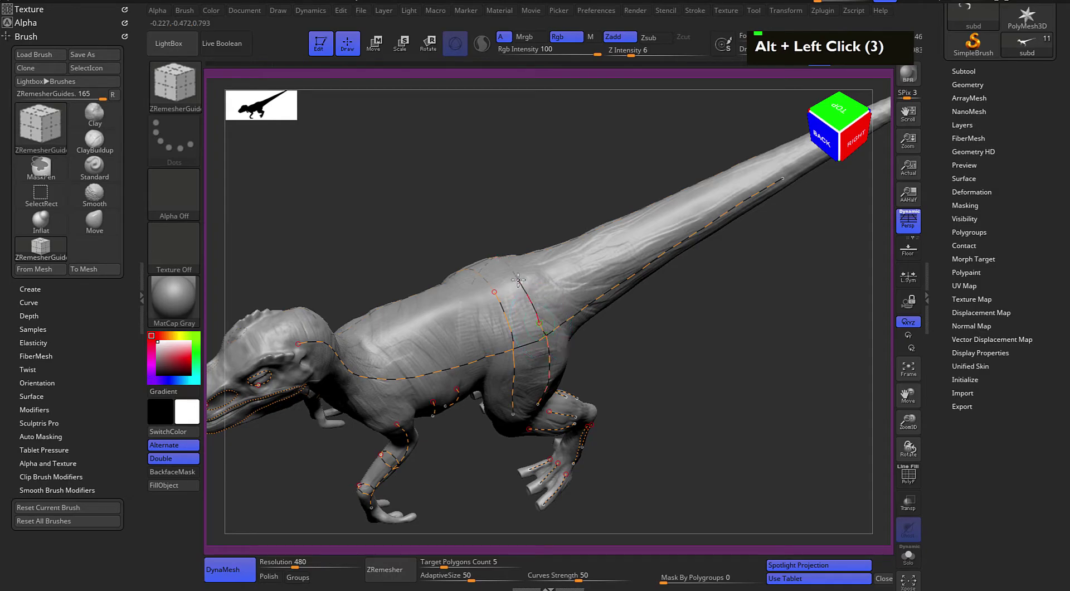
# Draw a guide along the top of the head from the snout, above the eye ridge, to the back of the skull, undoing the faulty stroke
pyautogui.keyDown('alt'); pyautogui.moveTo(801, 258); pyautogui.dragTo(637, 325); pyautogui.keyUp('alt')
pyautogui.keyDown('alt'); pyautogui.moveTo(526, 417); pyautogui.dragTo(689, 306); pyautogui.keyUp('alt')
pyautogui.keyDown('alt'); pyautogui.moveTo(571, 398); pyautogui.dragTo(732, 338); pyautogui.keyUp('alt')
pyautogui.keyDown('alt'); pyautogui.moveTo(620, 381); pyautogui.dragTo(514, 226); pyautogui.keyUp('alt')
pyautogui.press('space')
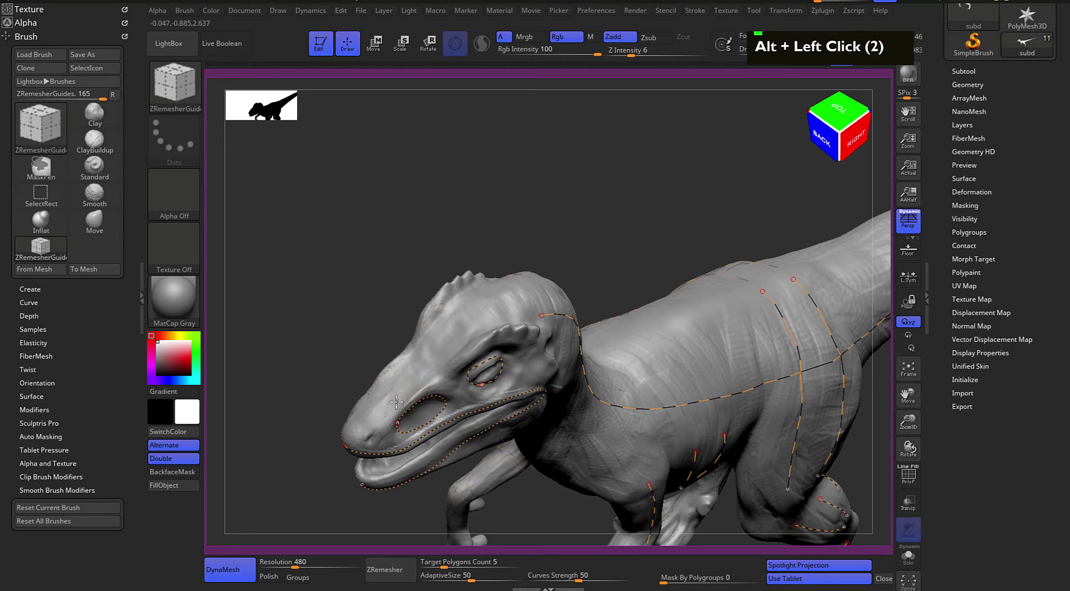
pyautogui.moveTo(390, 410); pyautogui.dragTo(445, 347)
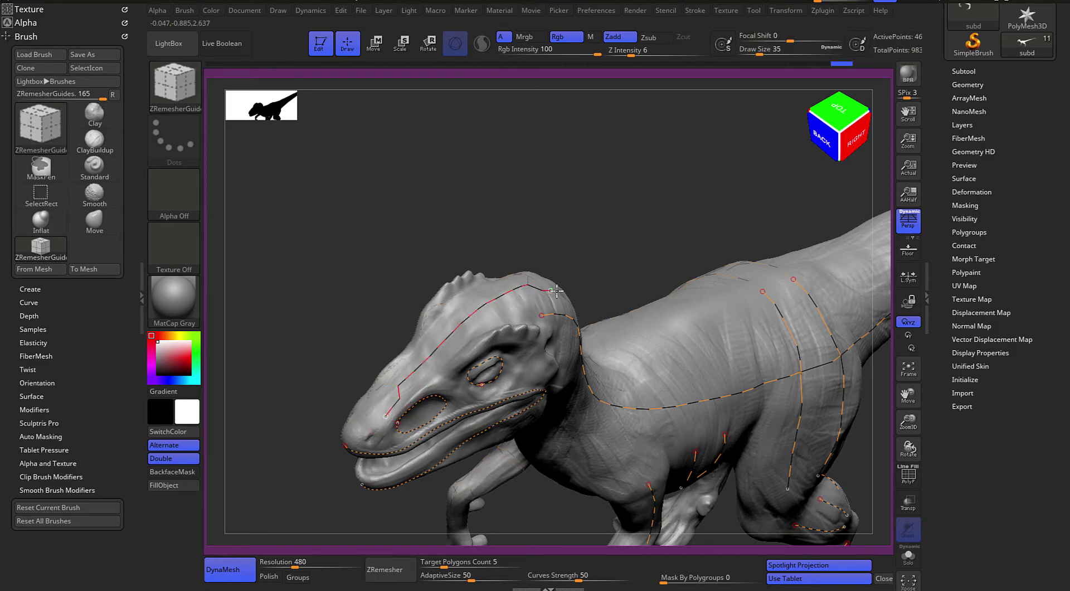
pyautogui.moveTo(555, 290); pyautogui.dragTo(559, 289)
pyautogui.keyDown('alt'); pyautogui.moveTo(638, 208); pyautogui.dragTo(595, 176); pyautogui.keyUp('alt')
pyautogui.hotkey('ctrl', 'z')
pyautogui.moveTo(544, 223); pyautogui.dragTo(490, 301)
pyautogui.press('space')
pyautogui.moveTo(537, 225); pyautogui.dragTo(539, 225)
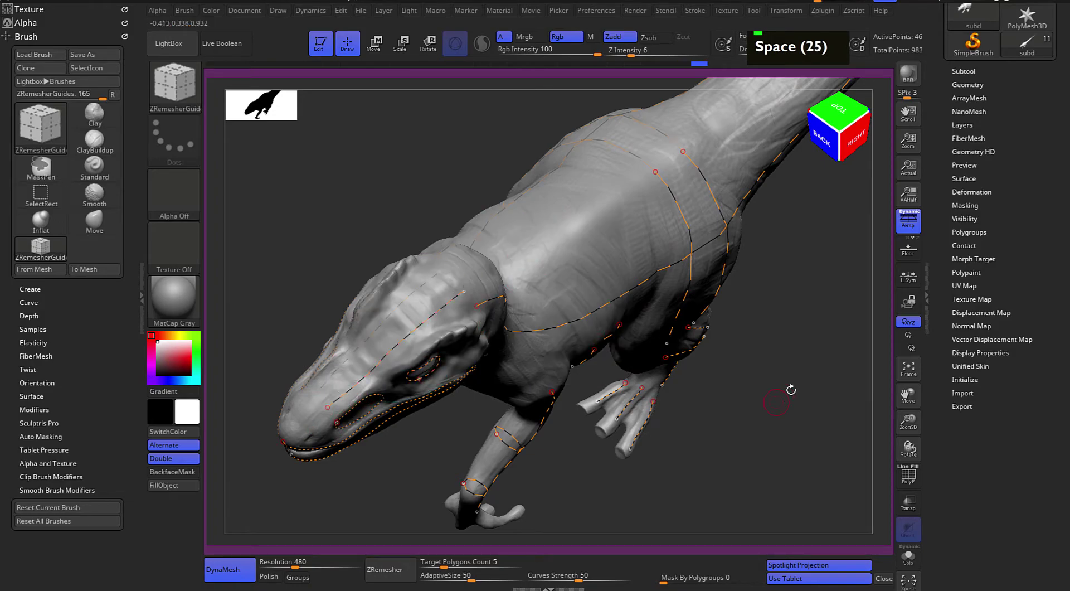
# Undo the last stroke and join the guide over the head to the flank guide behind the skull
pyautogui.moveTo(786, 397); pyautogui.dragTo(748, 365)
pyautogui.hotkey('ctrl', 'z')
pyautogui.moveTo(476, 198); pyautogui.dragTo(466, 256)
pyautogui.moveTo(481, 307); pyautogui.dragTo(478, 308)
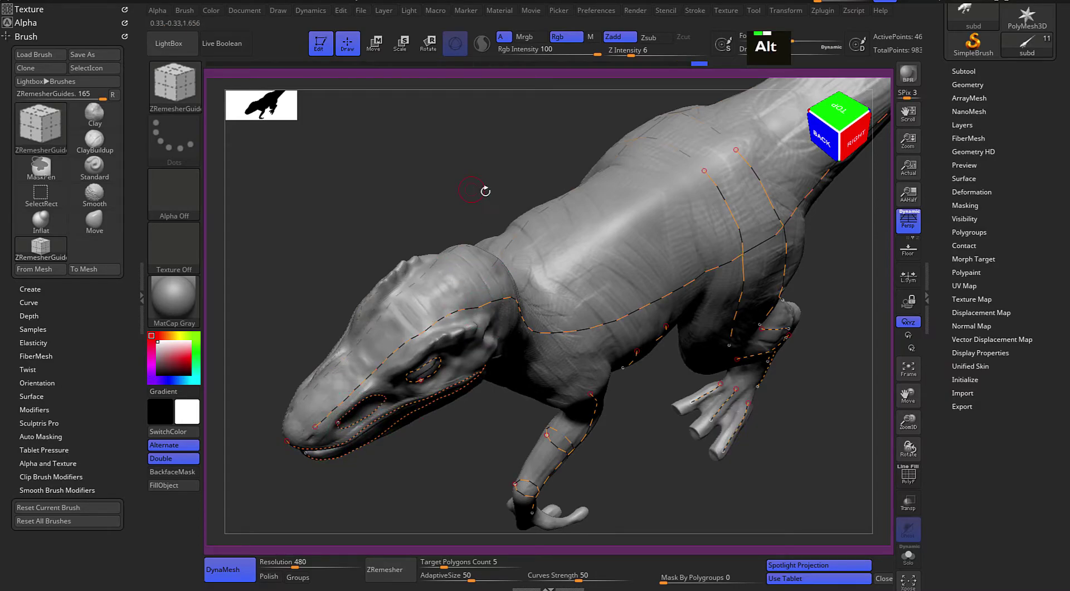
# Draw a guide along the upper back above the flank line and extend the rib guides down towards the belly
pyautogui.keyDown('alt'); pyautogui.moveTo(481, 189); pyautogui.dragTo(404, 228); pyautogui.keyUp('alt')
pyautogui.keyDown('alt'); pyautogui.moveTo(494, 137); pyautogui.dragTo(455, 284); pyautogui.keyUp('alt')
pyautogui.keyDown('alt'); pyautogui.moveTo(480, 234); pyautogui.dragTo(440, 313); pyautogui.keyUp('alt')
pyautogui.keyDown('alt'); pyautogui.moveTo(615, 445); pyautogui.dragTo(515, 413); pyautogui.keyUp('alt')
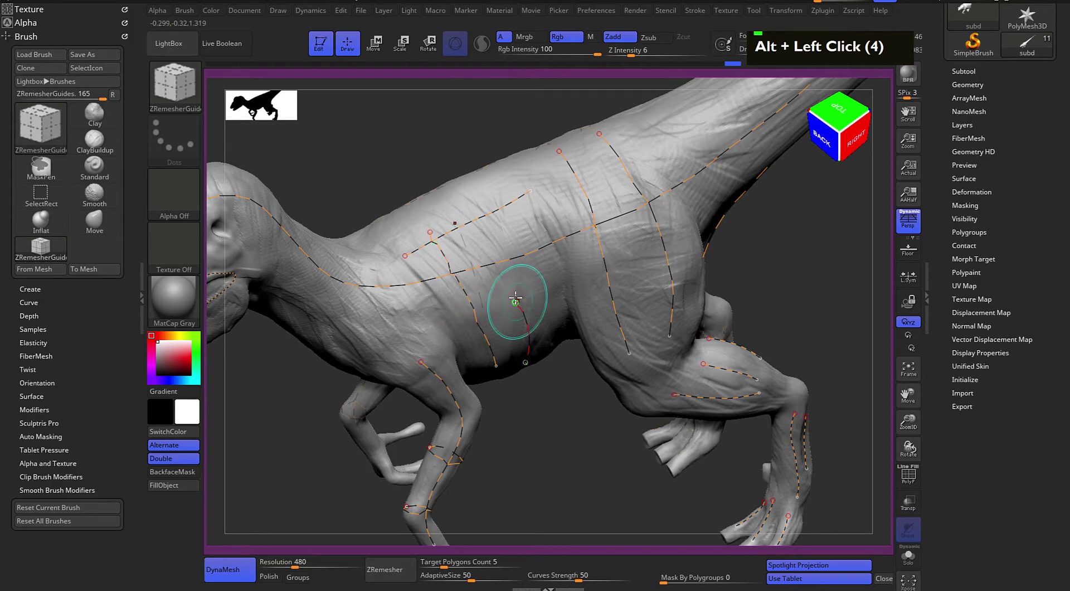
pyautogui.keyDown('alt'); pyautogui.moveTo(562, 389); pyautogui.dragTo(548, 346); pyautogui.keyUp('alt')
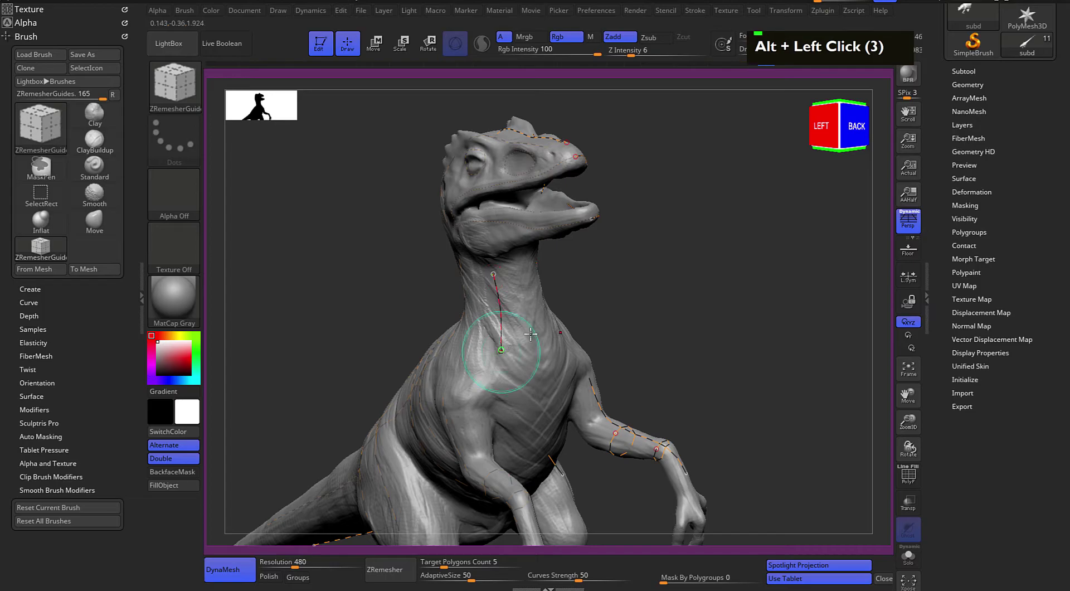
# Draw a guide down the side of the neck from below the jaw to the upper chest
pyautogui.keyDown('alt'); pyautogui.moveTo(599, 352); pyautogui.dragTo(582, 252); pyautogui.keyUp('alt')
pyautogui.keyDown('shift'); pyautogui.moveTo(663, 246); pyautogui.dragTo(676, 210); pyautogui.keyUp('shift')
pyautogui.keyDown('alt'); pyautogui.moveTo(689, 162); pyautogui.dragTo(716, 204); pyautogui.keyUp('alt')
pyautogui.keyDown('alt'); pyautogui.moveTo(715, 203); pyautogui.dragTo(691, 251); pyautogui.keyUp('alt')
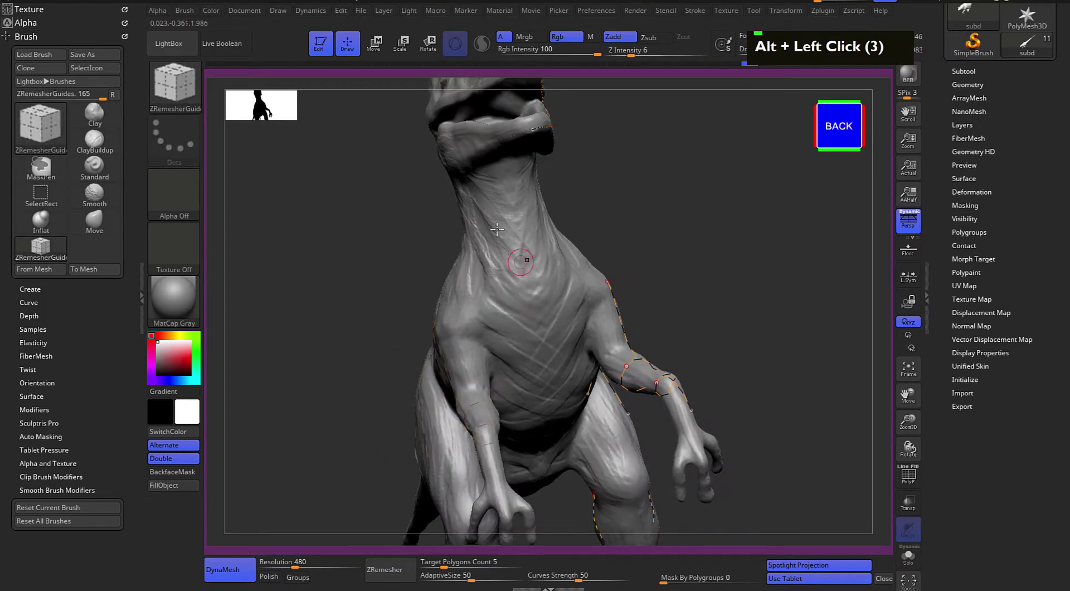
pyautogui.moveTo(652, 207)
pyautogui.mouseDown()
pyautogui.moveTo(622, 222)
pyautogui.moveTo(536, 218)
pyautogui.mouseUp()
pyautogui.moveTo(527, 173); pyautogui.dragTo(564, 269)
pyautogui.moveTo(707, 192); pyautogui.dragTo(592, 201)
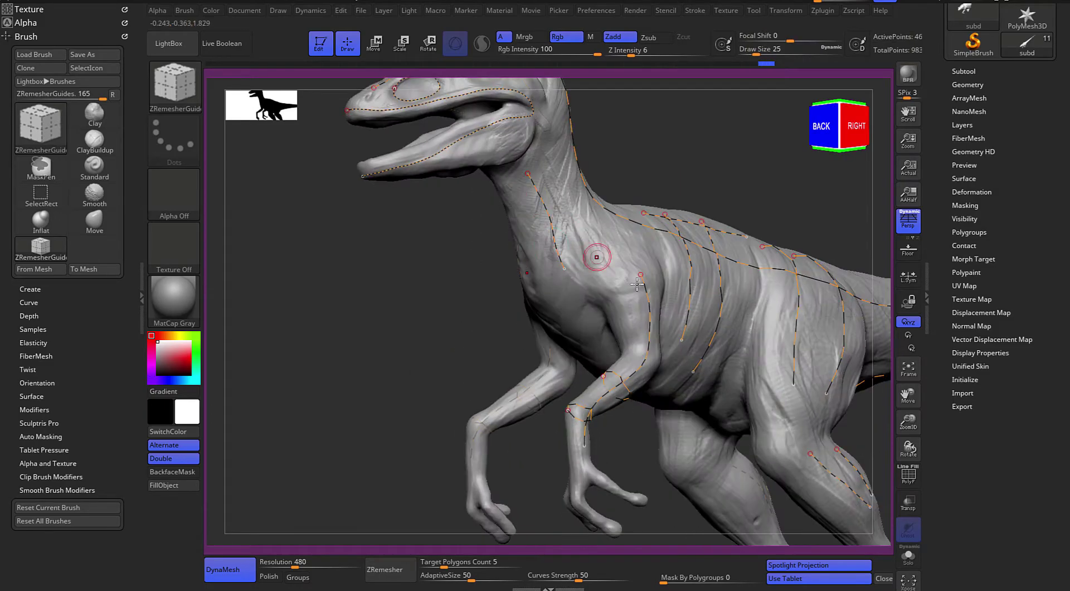
# Draw short guides across the chest and continue the rib guides onto the underside of the belly
pyautogui.moveTo(412, 335); pyautogui.dragTo(516, 290)
pyautogui.keyDown('alt'); pyautogui.moveTo(688, 306); pyautogui.dragTo(598, 239); pyautogui.keyUp('alt')
pyautogui.moveTo(575, 276); pyautogui.dragTo(583, 338)
pyautogui.moveTo(761, 284); pyautogui.dragTo(668, 289)
pyautogui.moveTo(589, 311); pyautogui.dragTo(591, 308)
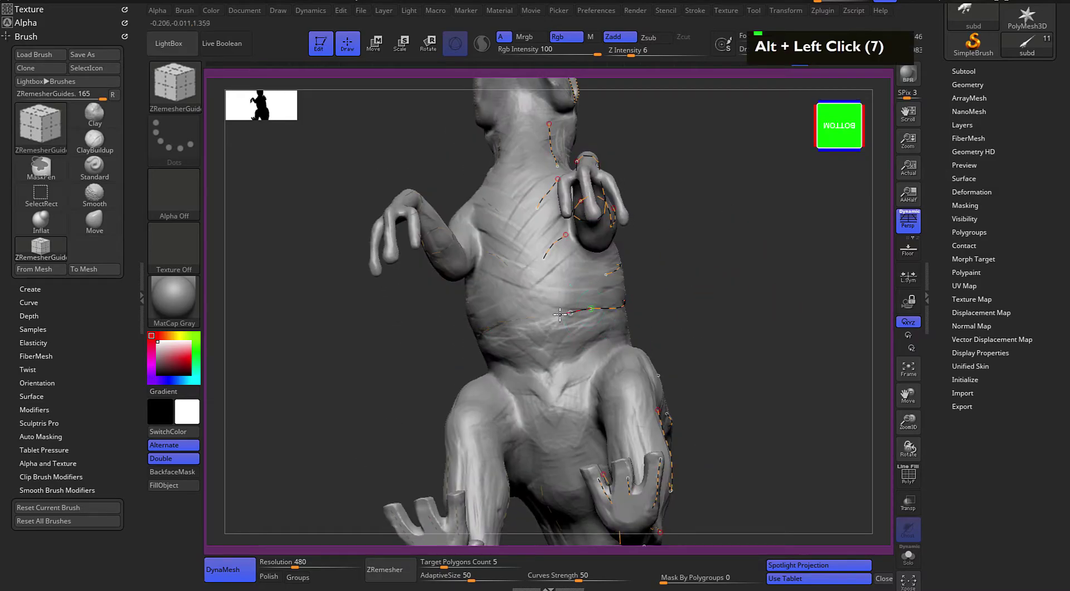
pyautogui.moveTo(606, 274); pyautogui.dragTo(565, 276)
# Draw a guide down the back of the thigh from the tail base and a closed loop around the kneecap
pyautogui.keyDown('alt'); pyautogui.moveTo(712, 282); pyautogui.dragTo(716, 273); pyautogui.keyUp('alt')
pyautogui.moveTo(733, 321)
pyautogui.keyDown('alt'); pyautogui.mouseDown()
pyautogui.moveTo(707, 251)
pyautogui.moveTo(743, 320)
pyautogui.moveTo(733, 346)
pyautogui.moveTo(693, 311)
pyautogui.moveTo(724, 292)
pyautogui.moveTo(595, 362)
pyautogui.mouseUp(); pyautogui.keyUp('alt')
pyautogui.keyDown('alt'); pyautogui.moveTo(721, 313); pyautogui.dragTo(607, 361); pyautogui.keyUp('alt')
pyautogui.moveTo(520, 366)
pyautogui.keyDown('alt'); pyautogui.mouseDown()
pyautogui.moveTo(681, 403)
pyautogui.moveTo(721, 390)
pyautogui.mouseUp(); pyautogui.keyUp('alt')
pyautogui.moveTo(622, 303)
pyautogui.keyDown('alt'); pyautogui.mouseDown()
pyautogui.moveTo(669, 399)
pyautogui.moveTo(559, 373)
pyautogui.mouseUp(); pyautogui.keyUp('alt')
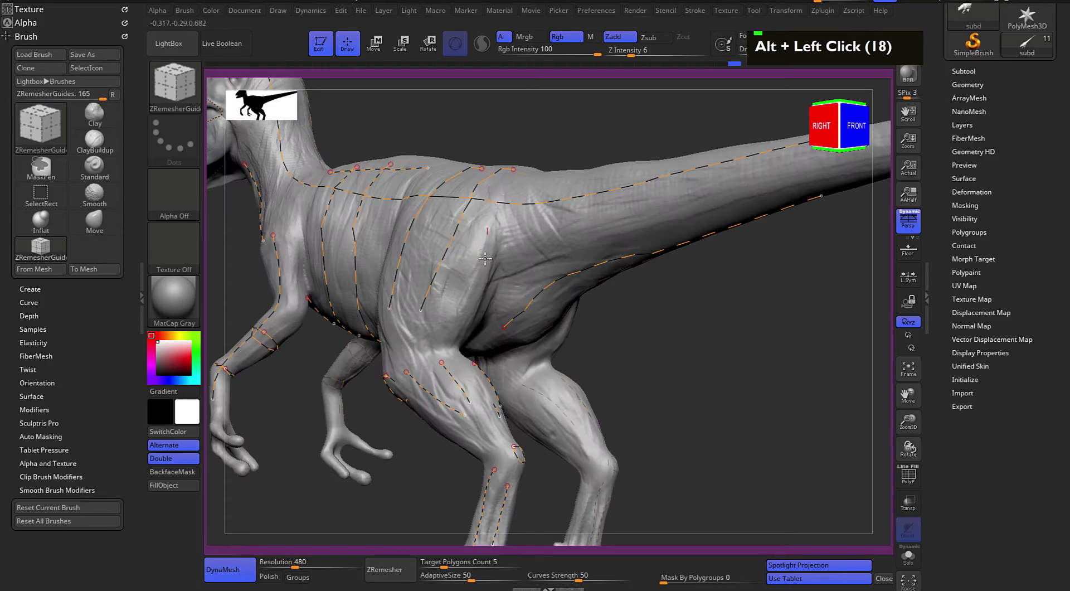
pyautogui.keyDown('alt'); pyautogui.moveTo(700, 339); pyautogui.dragTo(687, 388); pyautogui.keyUp('alt')
pyautogui.moveTo(688, 389); pyautogui.dragTo(730, 394)
pyautogui.keyDown('alt'); pyautogui.moveTo(652, 344); pyautogui.dragTo(679, 350); pyautogui.keyUp('alt')
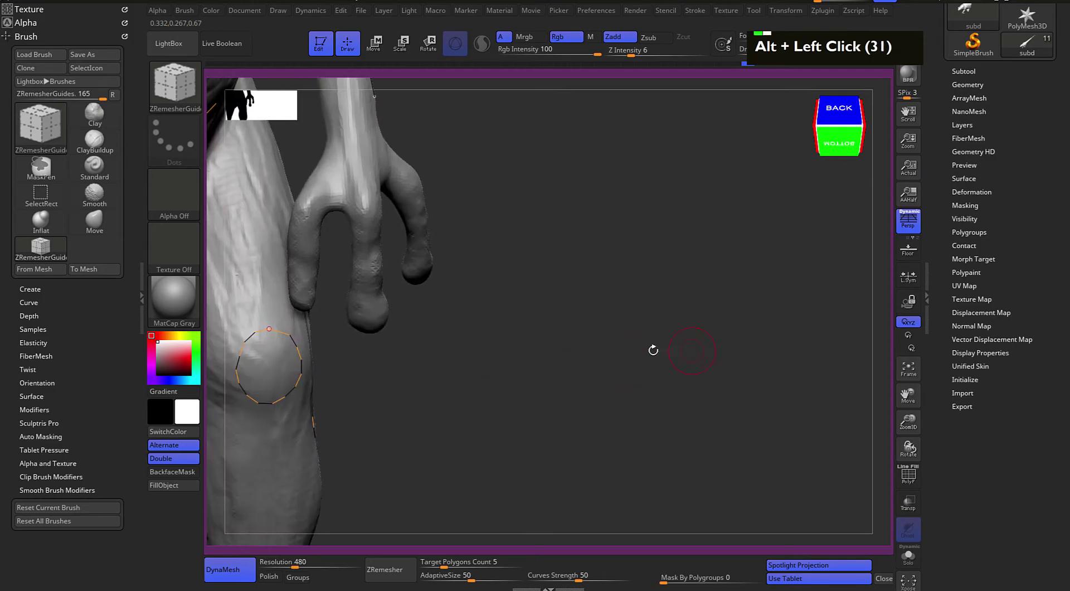
# Draw guide rings around the outer fingers of the hand and around the forearm above the hand
pyautogui.keyDown('shift'); pyautogui.moveTo(432, 214); pyautogui.dragTo(468, 202); pyautogui.keyUp('shift')
pyautogui.keyDown('shift'); pyautogui.moveTo(594, 203); pyautogui.dragTo(600, 230); pyautogui.keyUp('shift')
pyautogui.keyDown('alt'); pyautogui.click(597, 234); pyautogui.keyUp('alt')
pyautogui.keyDown('alt'); pyautogui.moveTo(552, 319); pyautogui.dragTo(498, 276); pyautogui.keyUp('alt')
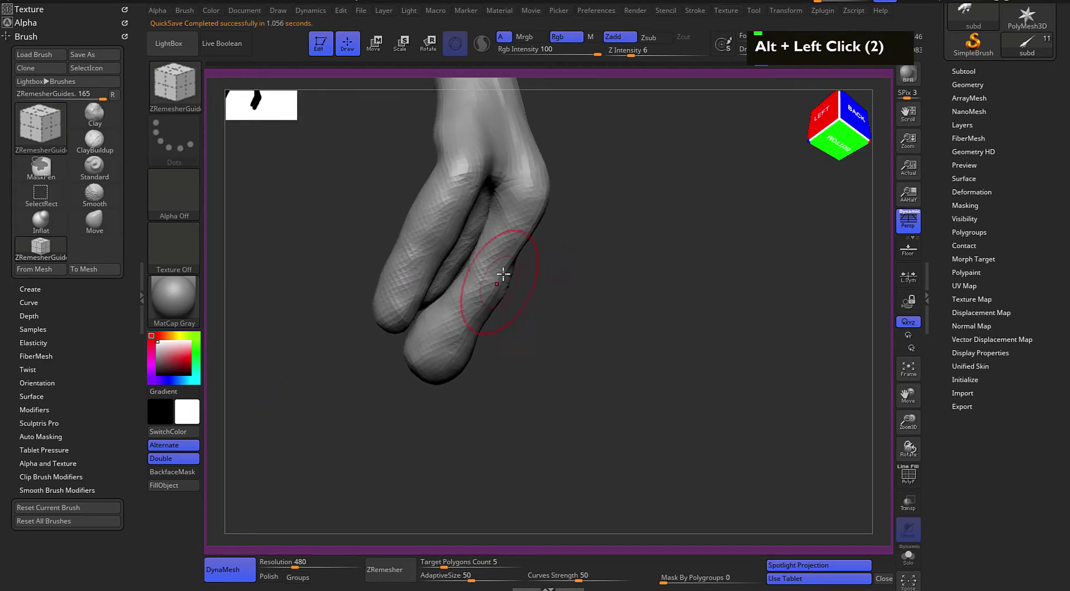
pyautogui.moveTo(598, 269)
pyautogui.keyDown('alt'); pyautogui.mouseDown()
pyautogui.moveTo(554, 258)
pyautogui.moveTo(587, 282)
pyautogui.moveTo(565, 301)
pyautogui.moveTo(347, 240)
pyautogui.mouseUp(); pyautogui.keyUp('alt')
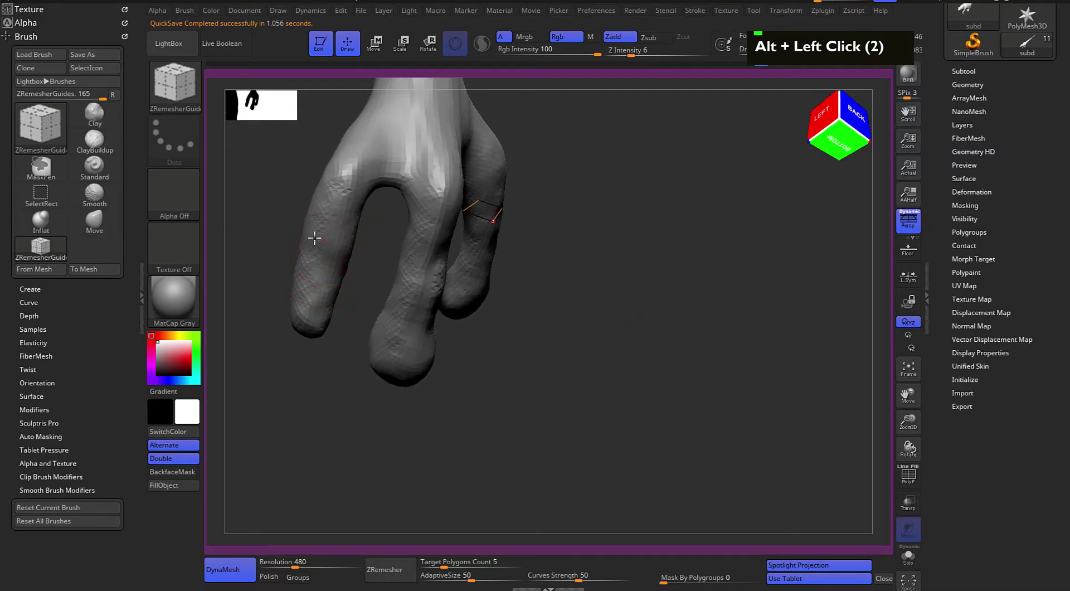
pyautogui.keyDown('shift'); pyautogui.moveTo(283, 228); pyautogui.dragTo(241, 221); pyautogui.keyUp('shift')
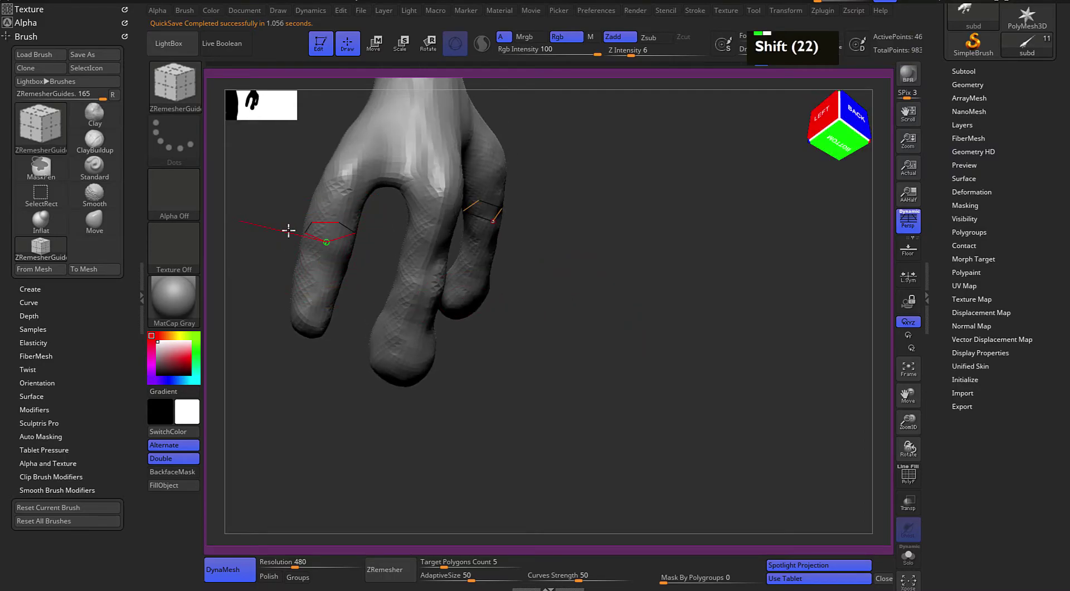
pyautogui.keyDown('shift'); pyautogui.moveTo(253, 263); pyautogui.dragTo(222, 258); pyautogui.keyUp('shift')
pyautogui.keyDown('alt'); pyautogui.moveTo(601, 312); pyautogui.dragTo(624, 421); pyautogui.keyUp('alt')
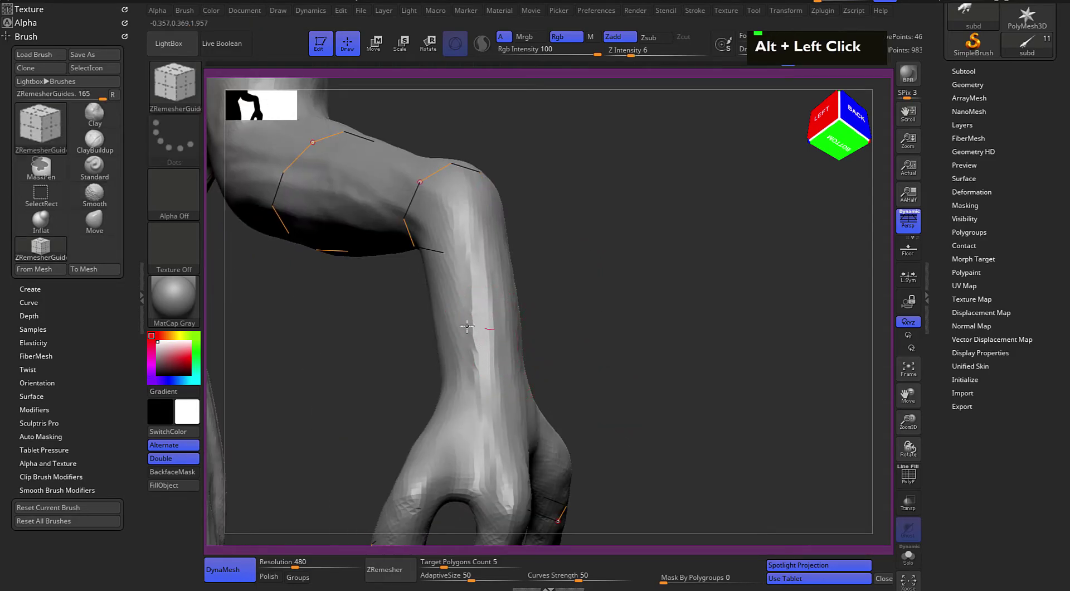
pyautogui.keyDown('shift'); pyautogui.moveTo(417, 327); pyautogui.dragTo(364, 327); pyautogui.keyUp('shift')
# Add two guide rings around the hand's middle finger and one ring around its neighbouring finger
pyautogui.keyDown('alt'); pyautogui.moveTo(607, 276); pyautogui.dragTo(588, 83); pyautogui.keyUp('alt')
pyautogui.doubleClick(629, 236)
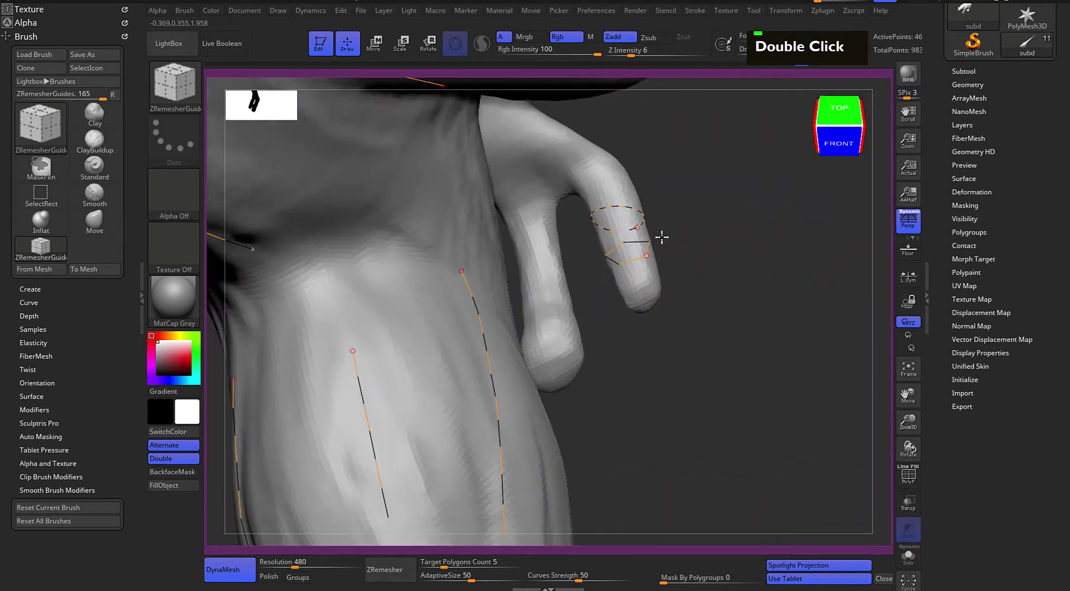
pyautogui.moveTo(662, 237); pyautogui.dragTo(597, 256)
pyautogui.moveTo(545, 287); pyautogui.dragTo(461, 301)
pyautogui.moveTo(535, 239); pyautogui.dragTo(468, 249)
pyautogui.moveTo(555, 437); pyautogui.dragTo(493, 431)
pyautogui.press('space')
pyautogui.moveTo(491, 394)
pyautogui.mouseDown()
pyautogui.moveTo(449, 378)
pyautogui.moveTo(437, 384)
pyautogui.moveTo(440, 352)
pyautogui.mouseUp()
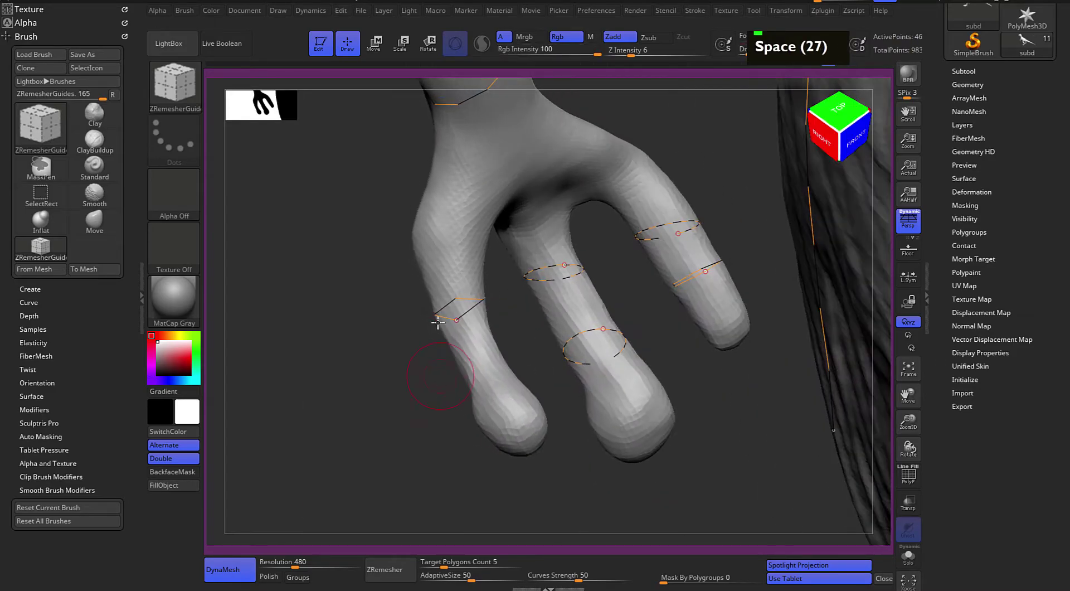
# Remove and redraw the ring on the last finger, add a second ring nearer its tip, and undo the stray stroke
pyautogui.keyDown('alt'); pyautogui.moveTo(437, 285); pyautogui.dragTo(452, 324); pyautogui.keyUp('alt')
pyautogui.moveTo(406, 365); pyautogui.dragTo(387, 373)
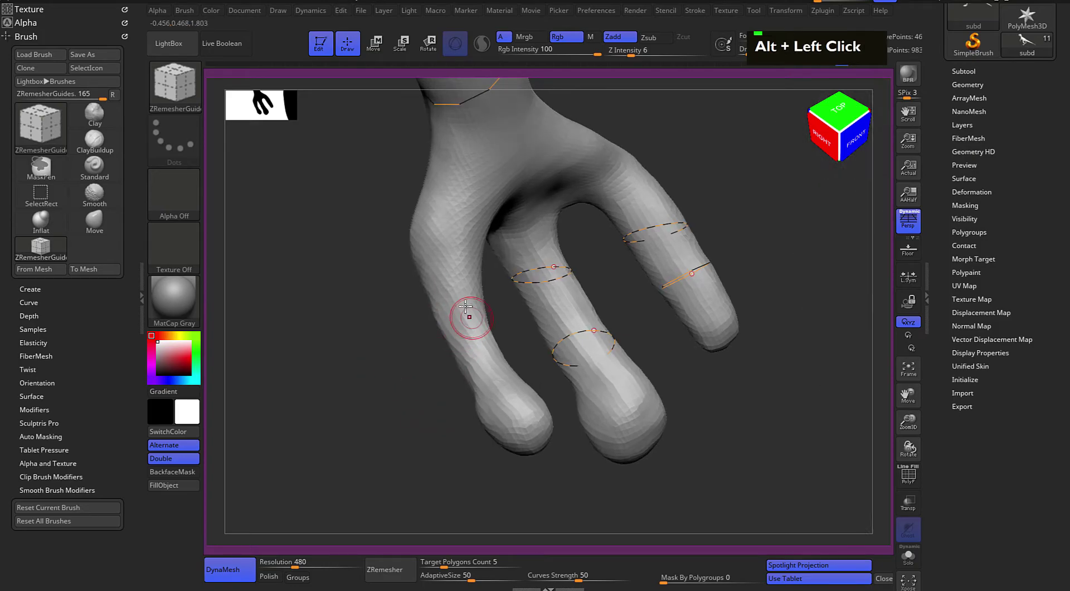
pyautogui.keyDown('shift'); pyautogui.moveTo(441, 306); pyautogui.dragTo(395, 320); pyautogui.keyUp('shift')
pyautogui.moveTo(498, 368)
pyautogui.keyDown('shift'); pyautogui.mouseDown()
pyautogui.moveTo(418, 397)
pyautogui.moveTo(338, 328)
pyautogui.moveTo(336, 413)
pyautogui.moveTo(353, 457)
pyautogui.mouseUp(); pyautogui.keyUp('shift')
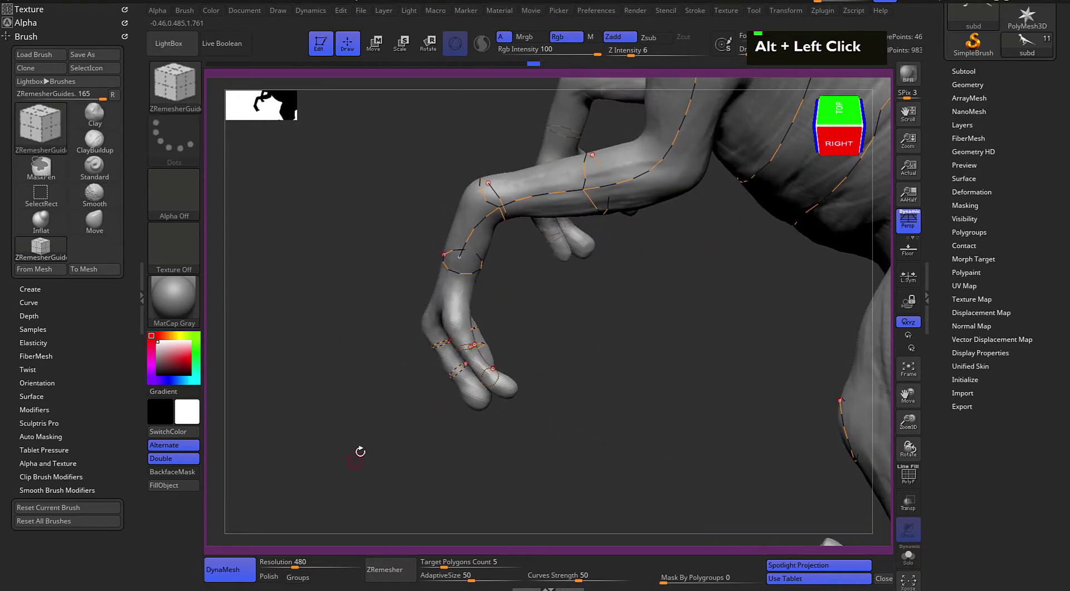
pyautogui.press('f')
pyautogui.moveTo(656, 196); pyautogui.dragTo(602, 241)
pyautogui.keyDown('alt'); pyautogui.moveTo(551, 357); pyautogui.dragTo(671, 372); pyautogui.keyUp('alt')
pyautogui.hotkey('ctrl', 'z')
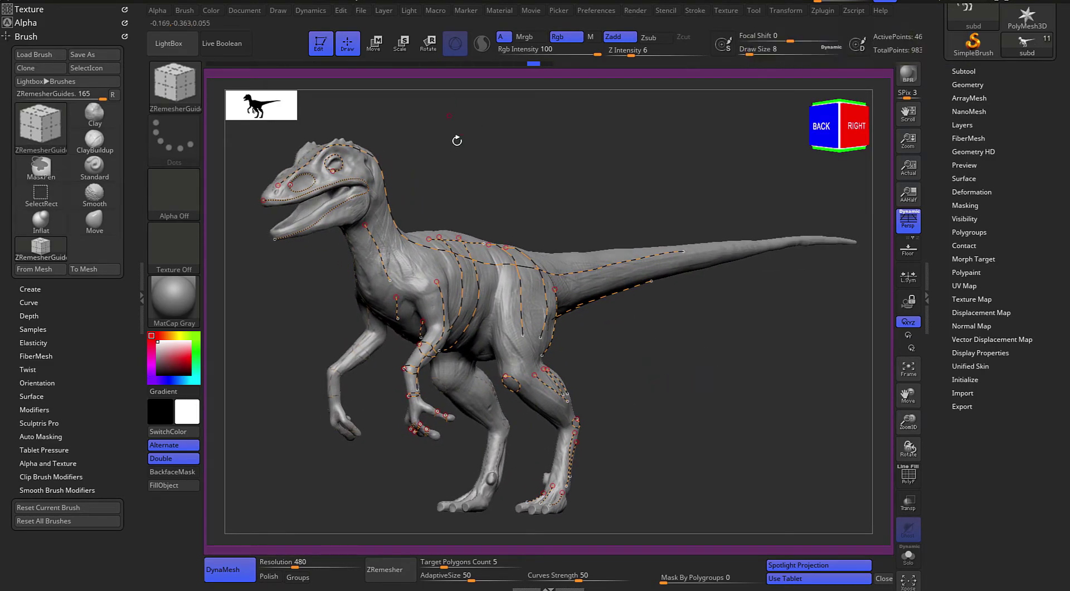
# Save the project under the new file name Video_14.zpr in the Zbrush File folder
pyautogui.click(361, 11)
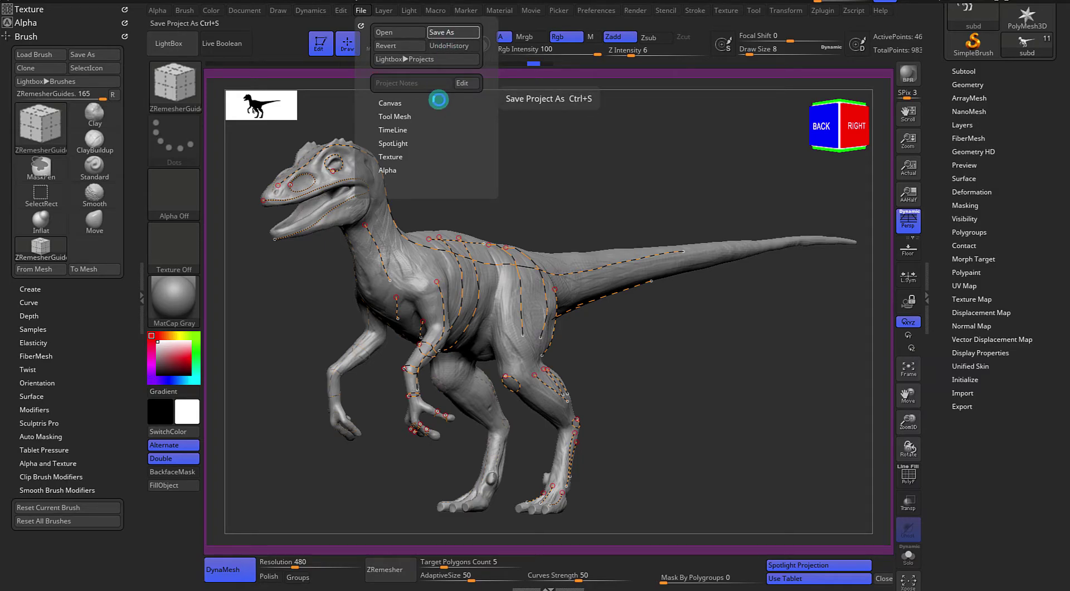
pyautogui.hotkey('ctrl', 's')
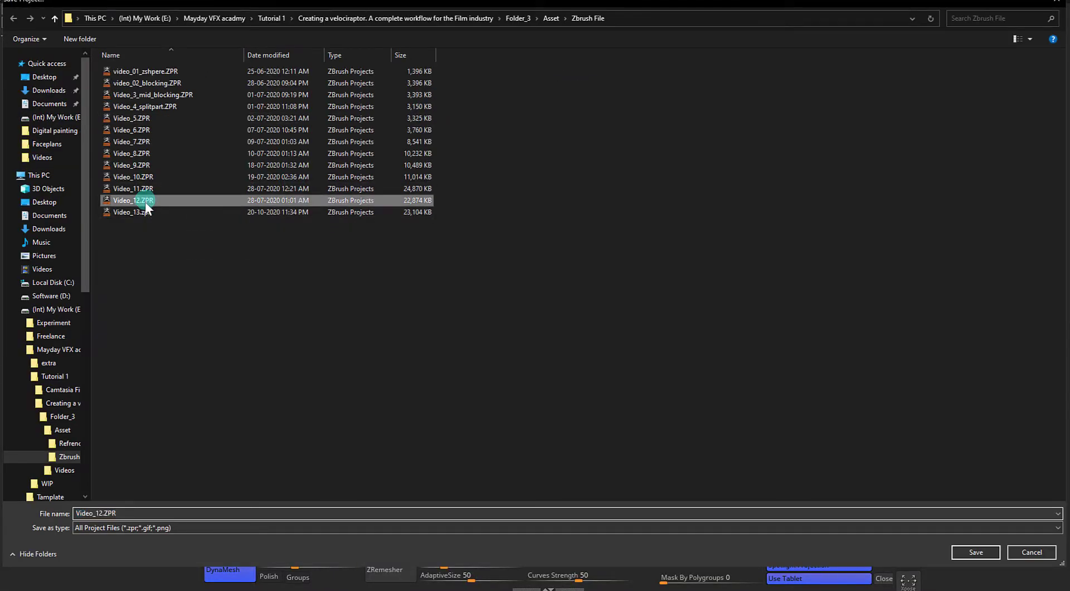
pyautogui.click(144, 212)
pyautogui.doubleClick(82, 513)
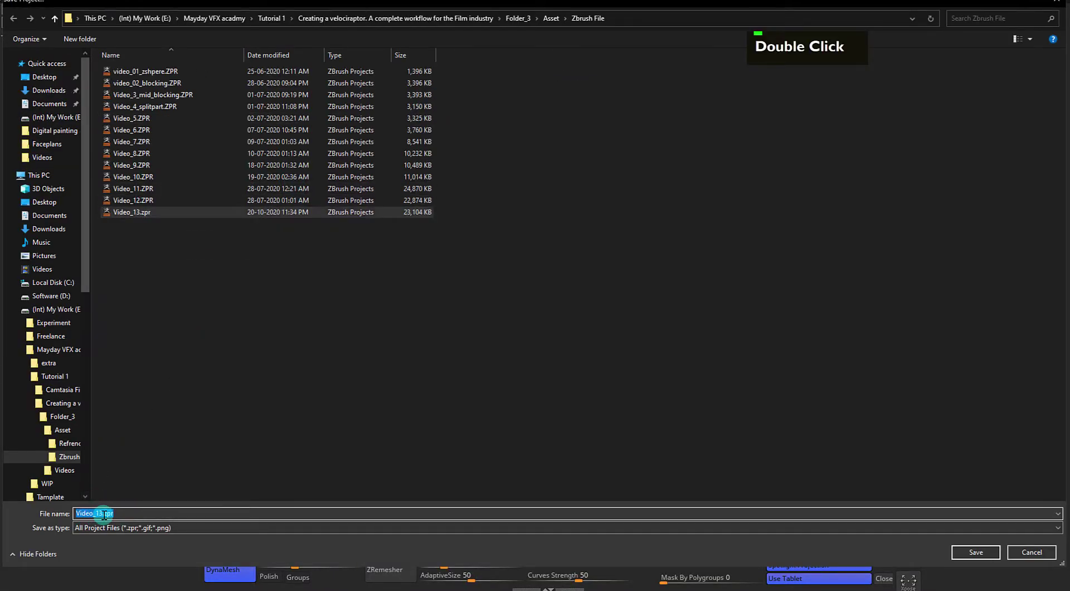
pyautogui.press('Left')
pyautogui.press('Left')
pyautogui.press('Left')
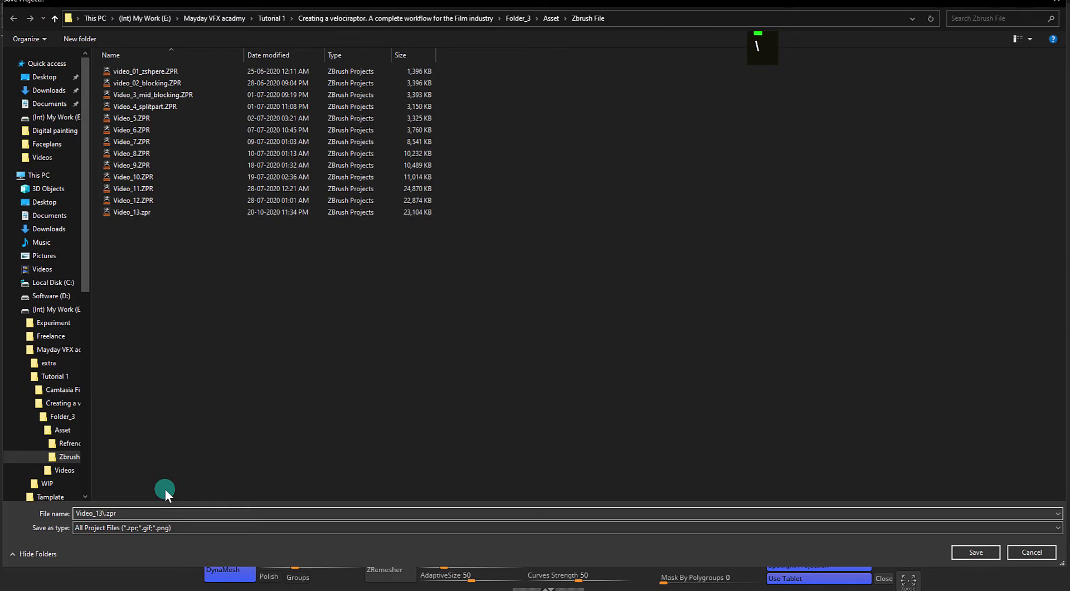
pyautogui.press('BackSpace')
pyautogui.press('BackSpace')
pyautogui.write('4')
pyautogui.press('Return')
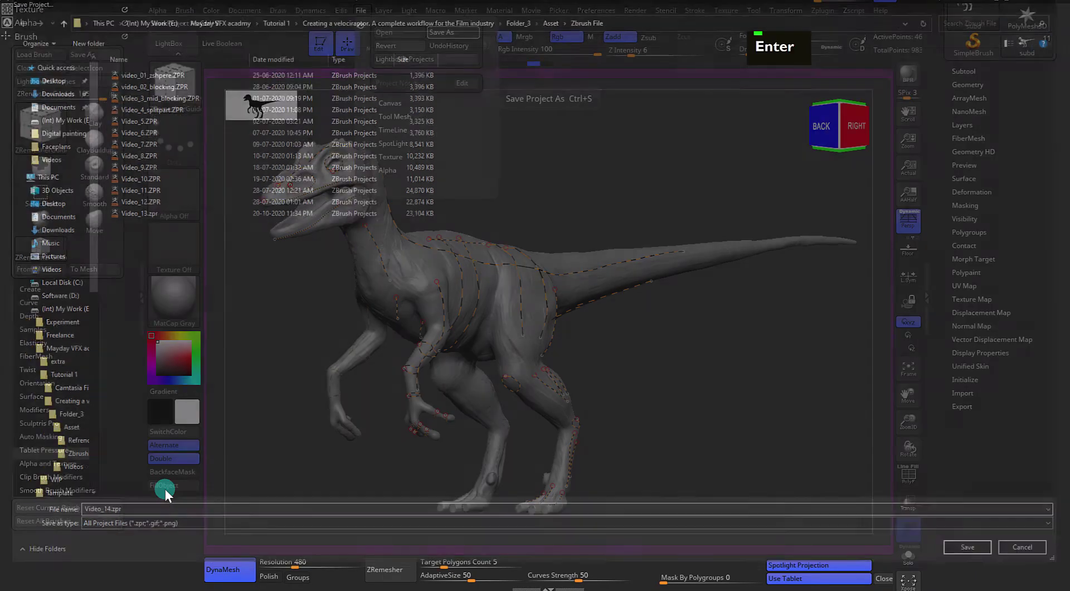
# Turn off DynaMesh for the body and open the ZRemesher geometry settings
pyautogui.keyDown('alt'); pyautogui.moveTo(648, 381); pyautogui.dragTo(761, 366); pyautogui.keyUp('alt')
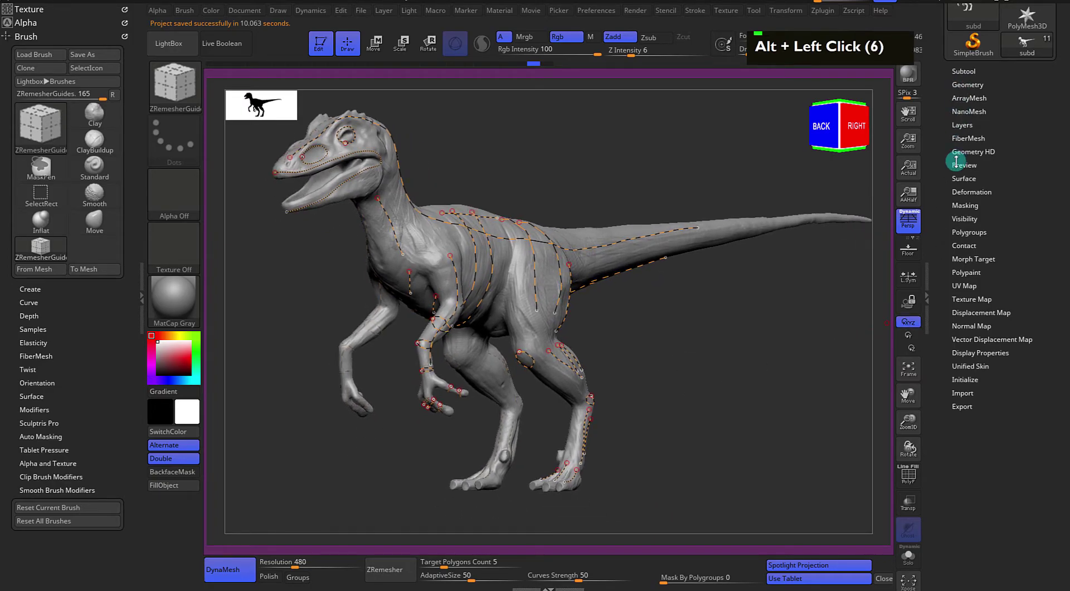
pyautogui.click(961, 85)
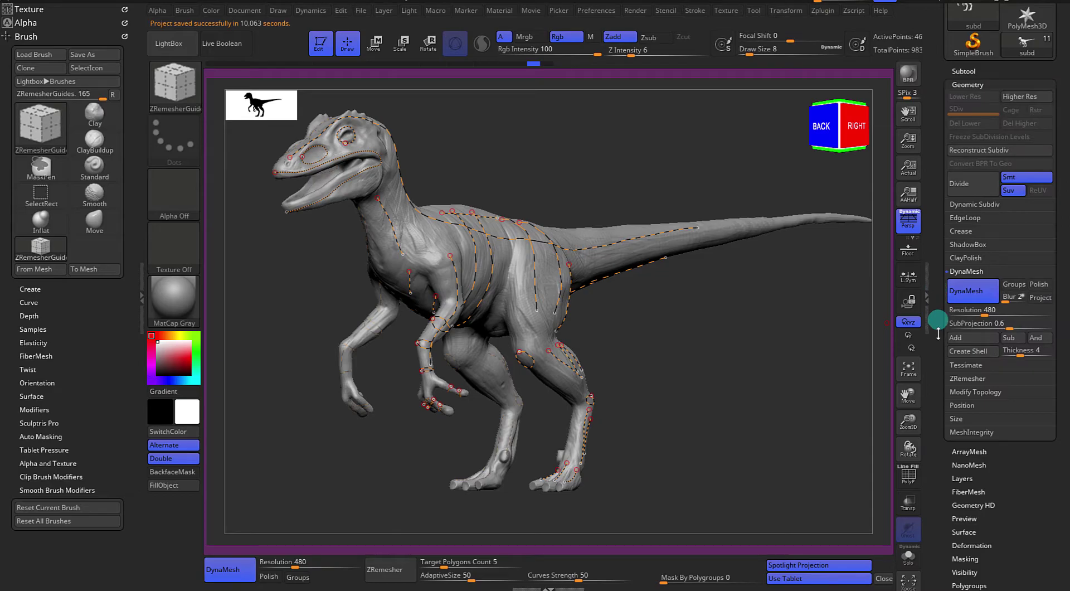
pyautogui.click(966, 295)
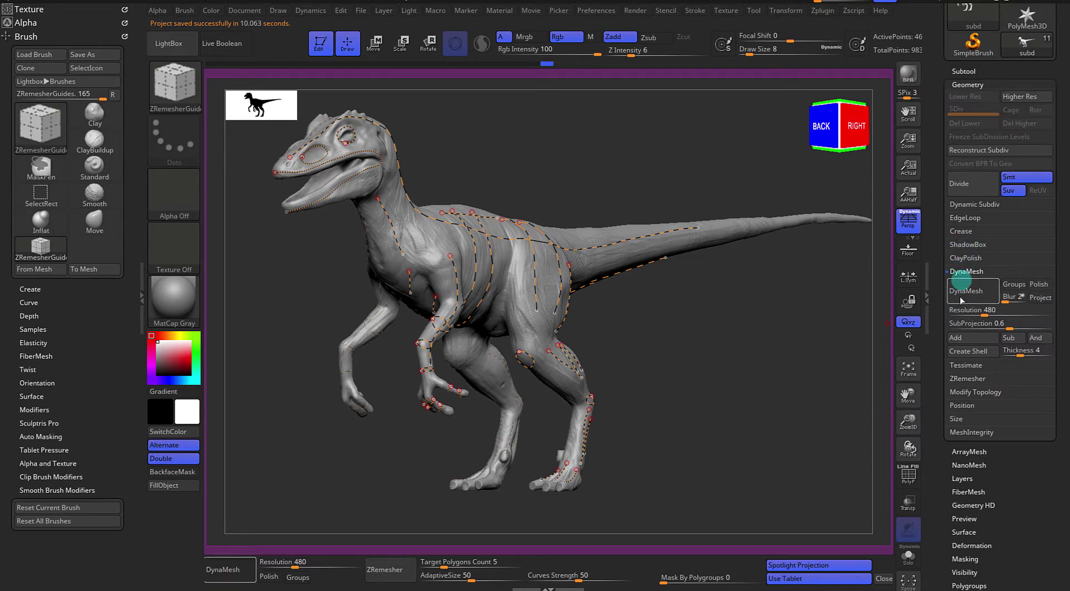
pyautogui.click(960, 379)
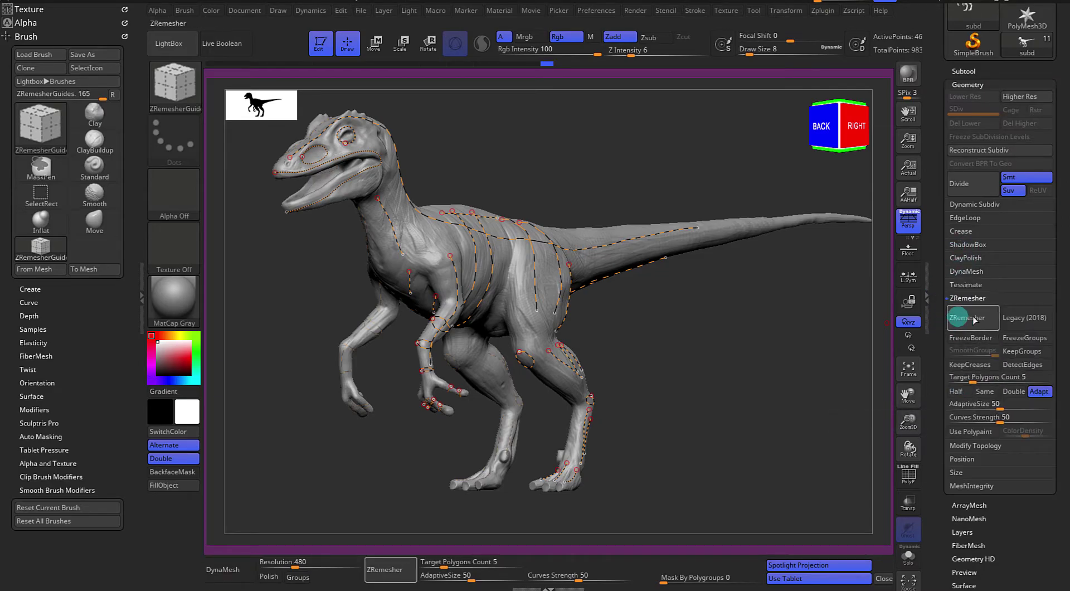
pyautogui.moveTo(939, 383); pyautogui.dragTo(939, 350)
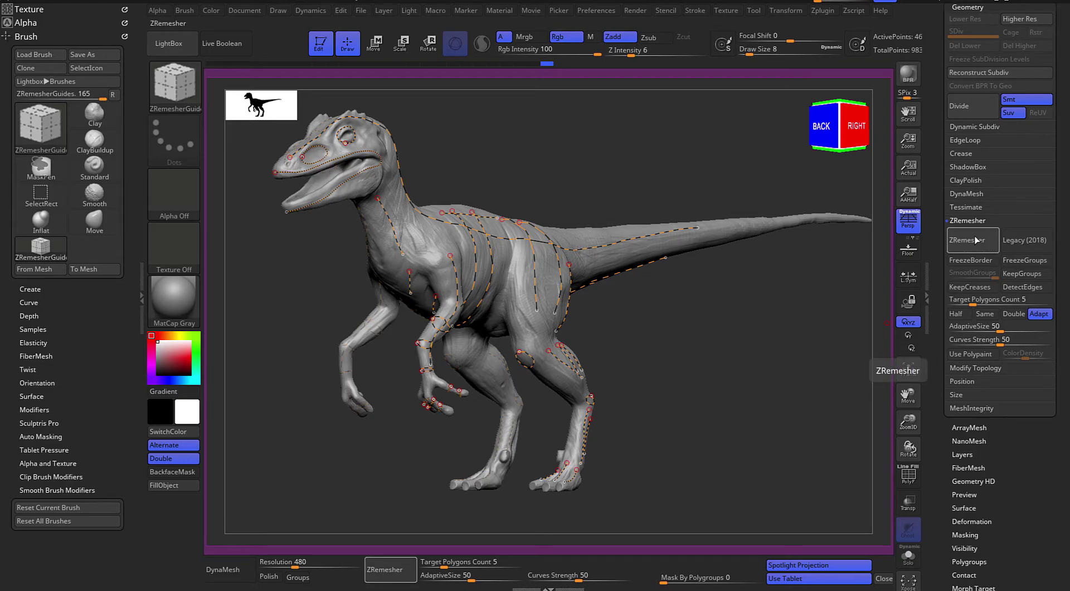
pyautogui.click(1036, 244)
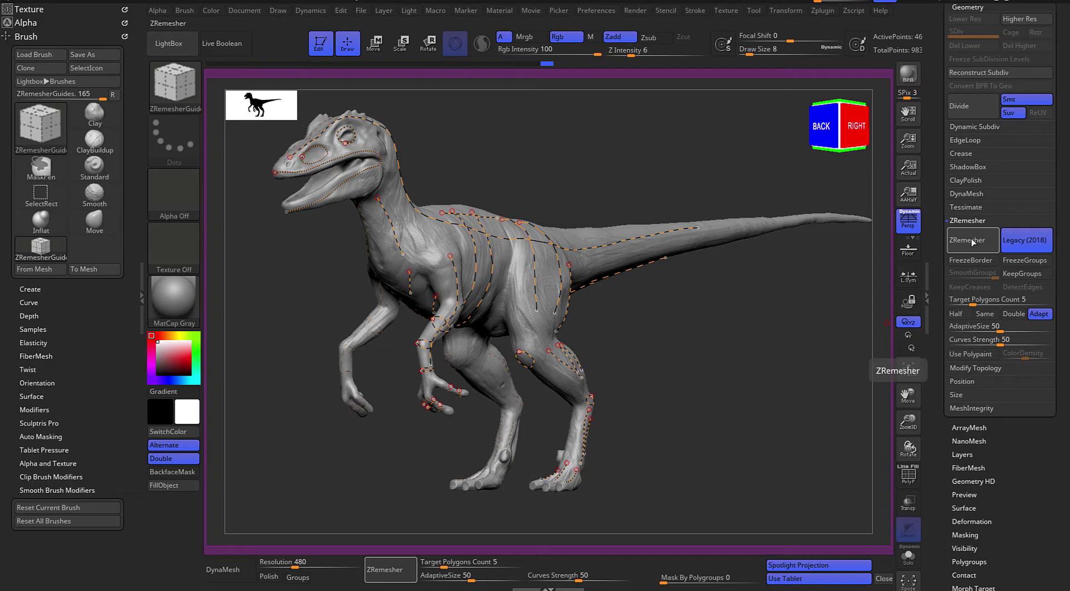
pyautogui.press('alt')
pyautogui.press('alt')
pyautogui.press('alt')
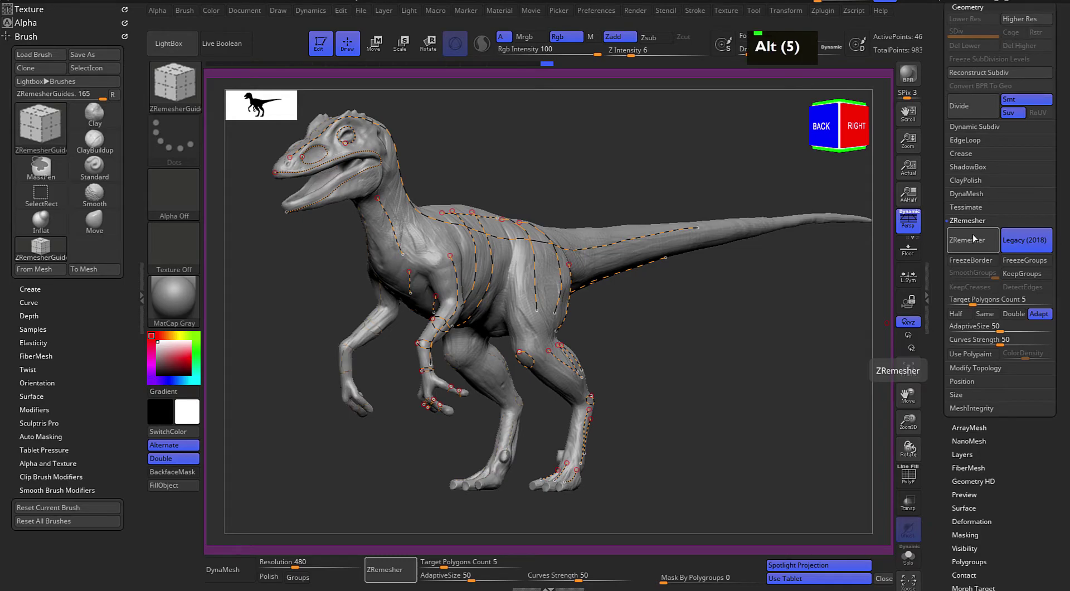
pyautogui.click(1028, 241)
pyautogui.press('alt')
pyautogui.press('alt')
pyautogui.press('alt')
pyautogui.press('alt')
pyautogui.press('alt')
pyautogui.press('alt')
pyautogui.press('alt')
pyautogui.press('alt')
pyautogui.press('alt')
pyautogui.press('alt')
pyautogui.press('alt')
pyautogui.press('alt')
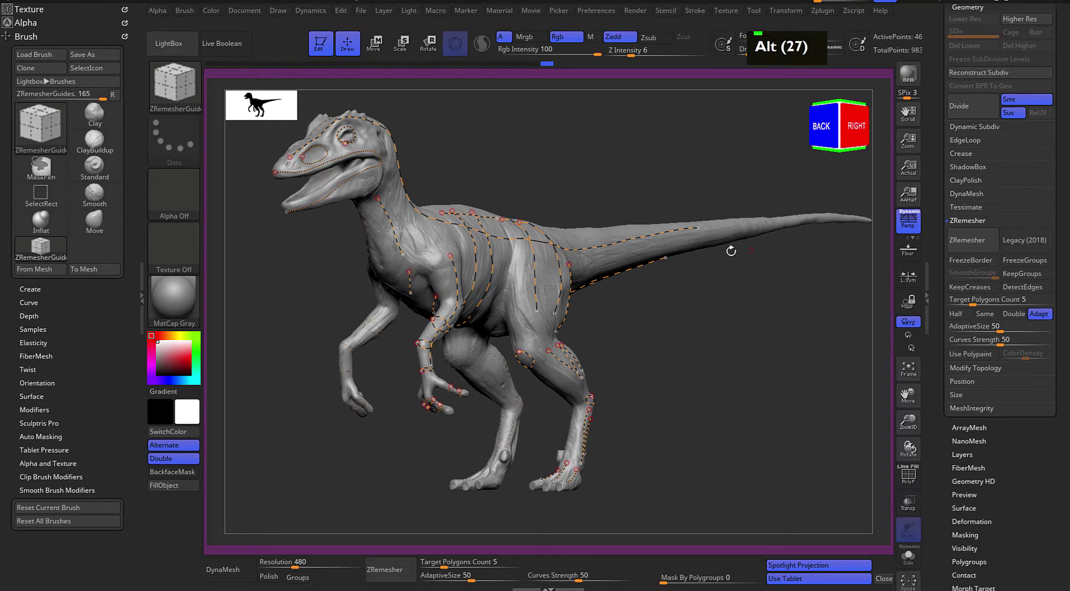
# Set the ZRemesher Target Polygons Count to 3.5
pyautogui.moveTo(770, 255); pyautogui.dragTo(709, 335)
pyautogui.scroll(-1, 940, 307)
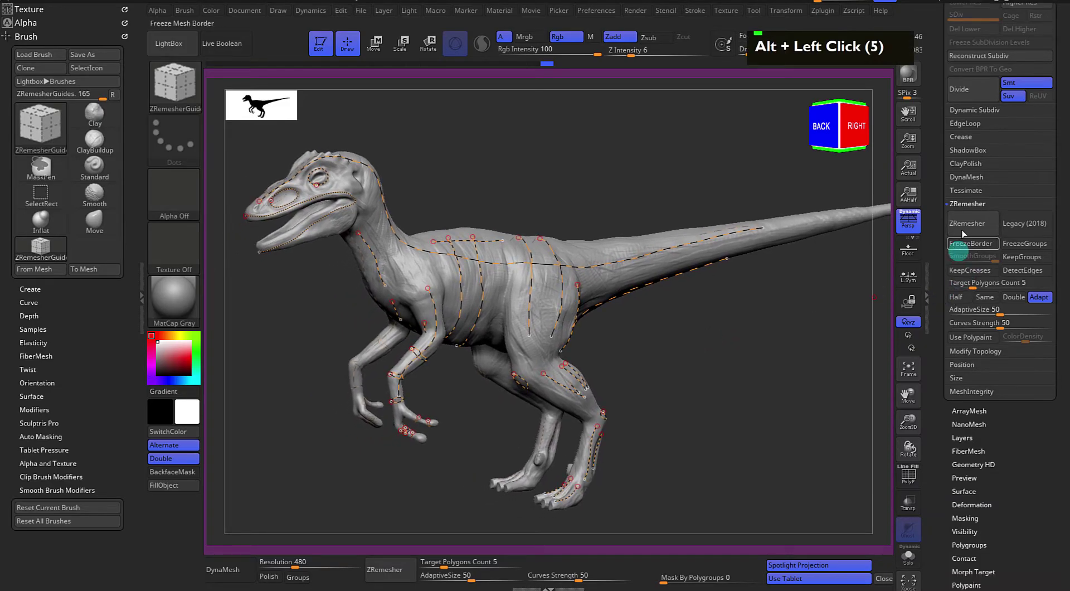
pyautogui.click(958, 284)
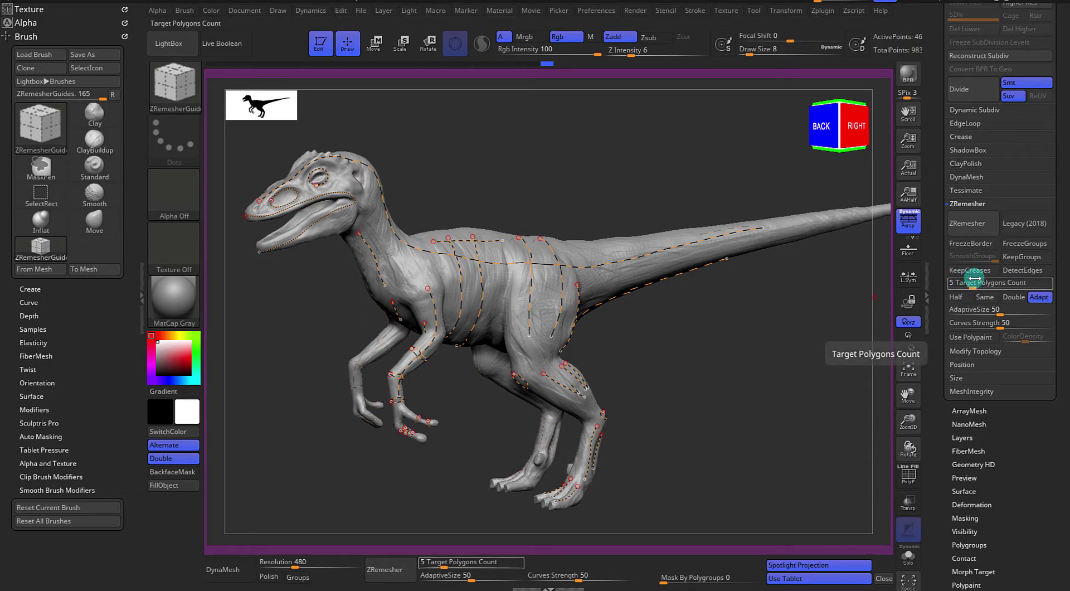
pyautogui.press('Return')
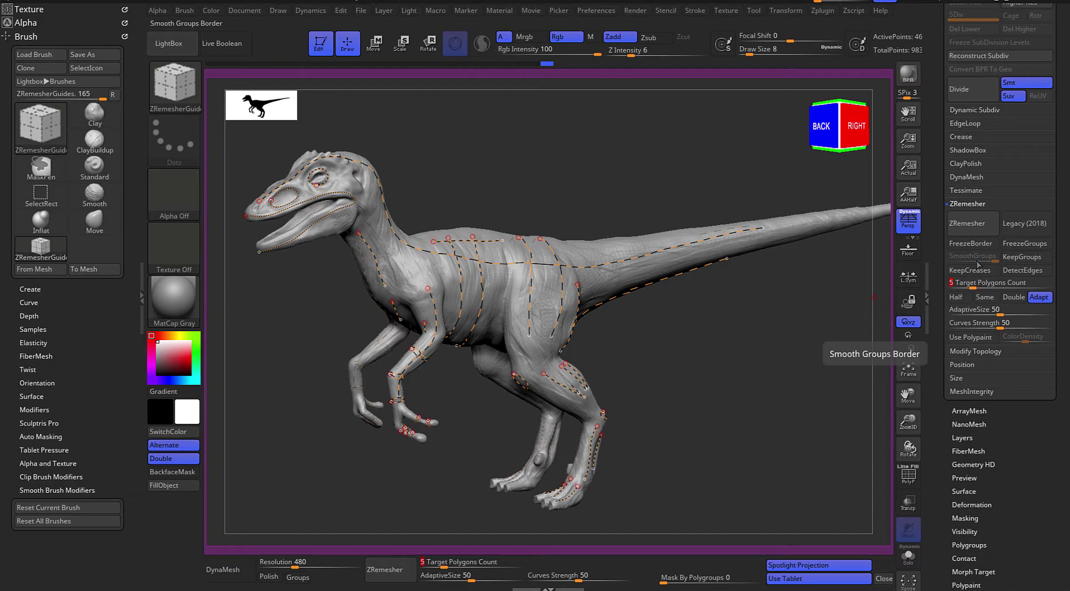
pyautogui.write('4.5')
pyautogui.press('Return')
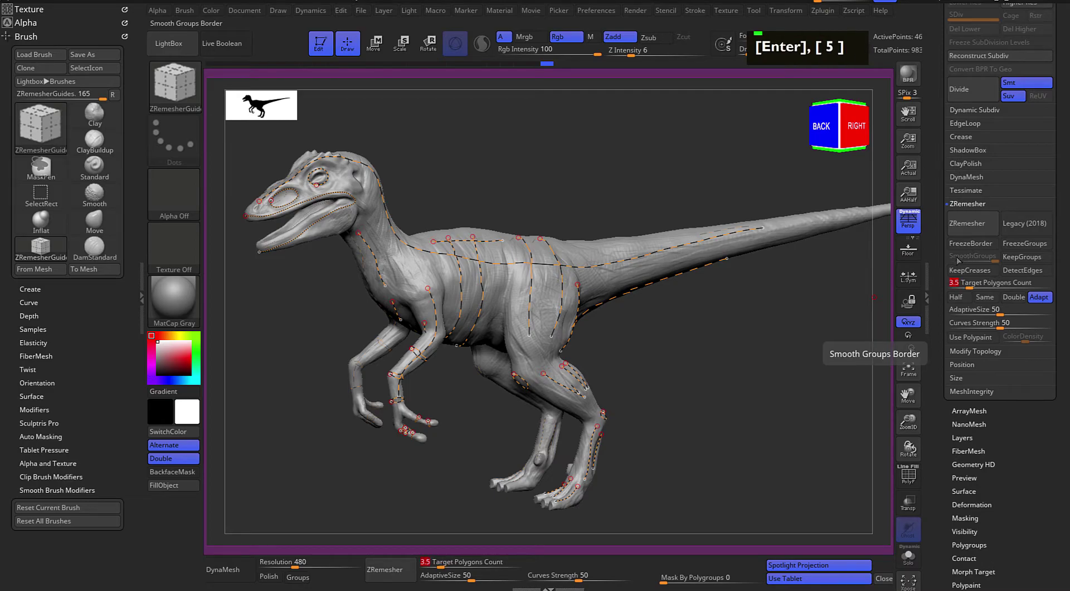
pyautogui.moveTo(720, 335)
pyautogui.mouseDown()
pyautogui.moveTo(738, 328)
pyautogui.moveTo(726, 329)
pyautogui.mouseUp()
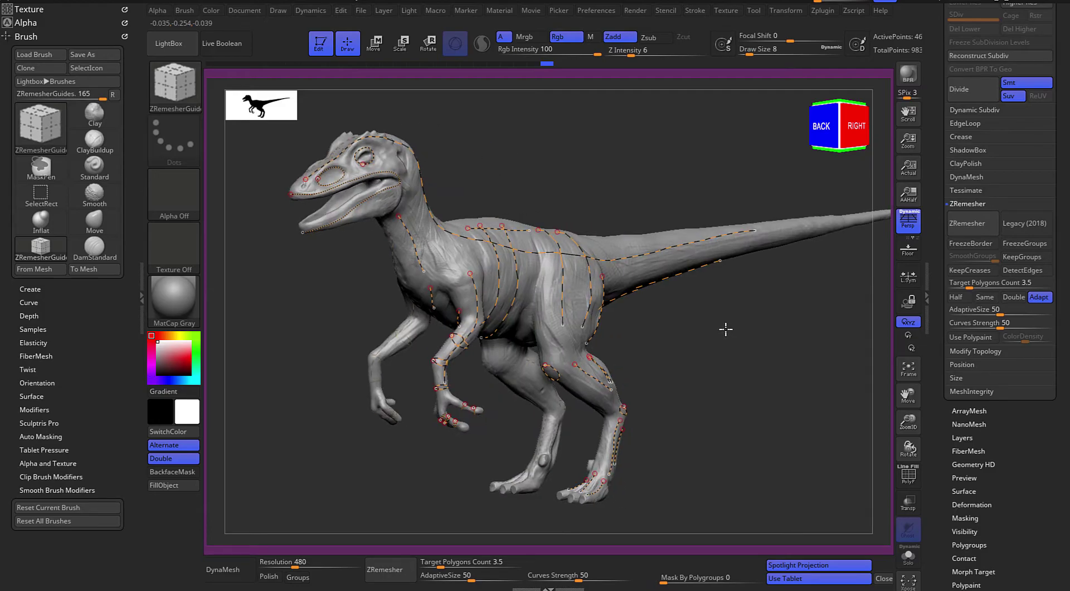
# Try the Half and Double polygon options and an exact count of 3.54, and set the Target Polygons Count to 3.5 again
pyautogui.click(956, 297)
pyautogui.doubleClick(1014, 298)
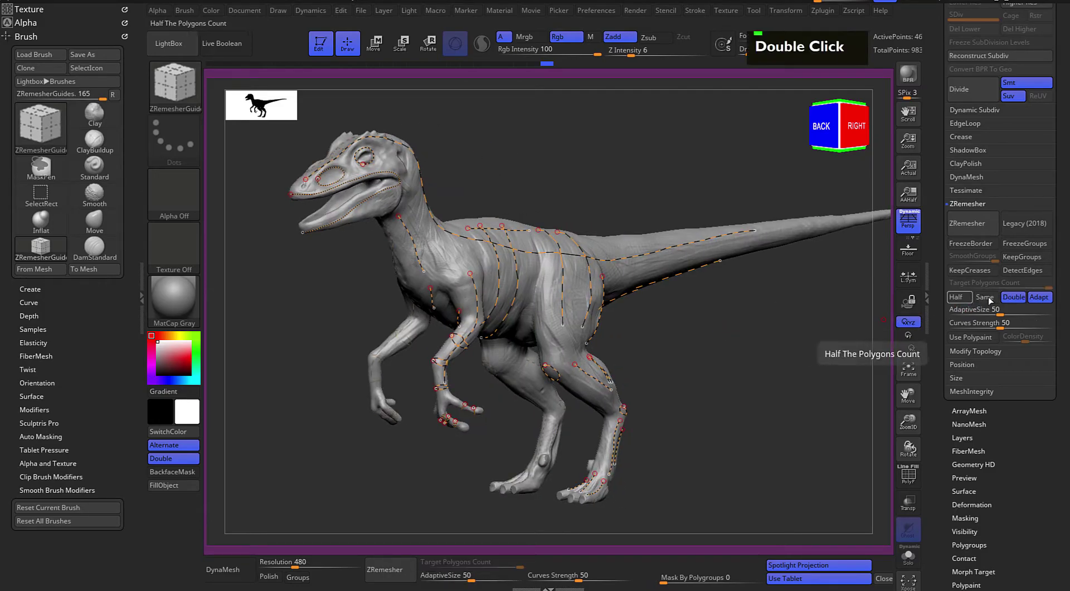
pyautogui.click(982, 282)
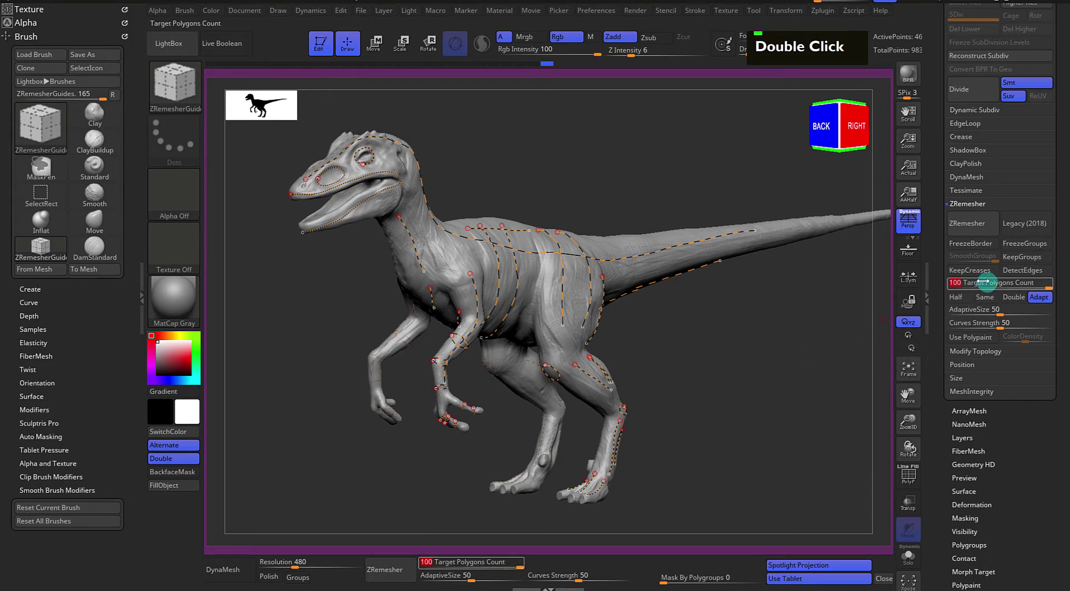
pyautogui.write('.4')
pyautogui.press('BackSpace')
pyautogui.press('BackSpace')
pyautogui.write('3.54')
pyautogui.press('Return')
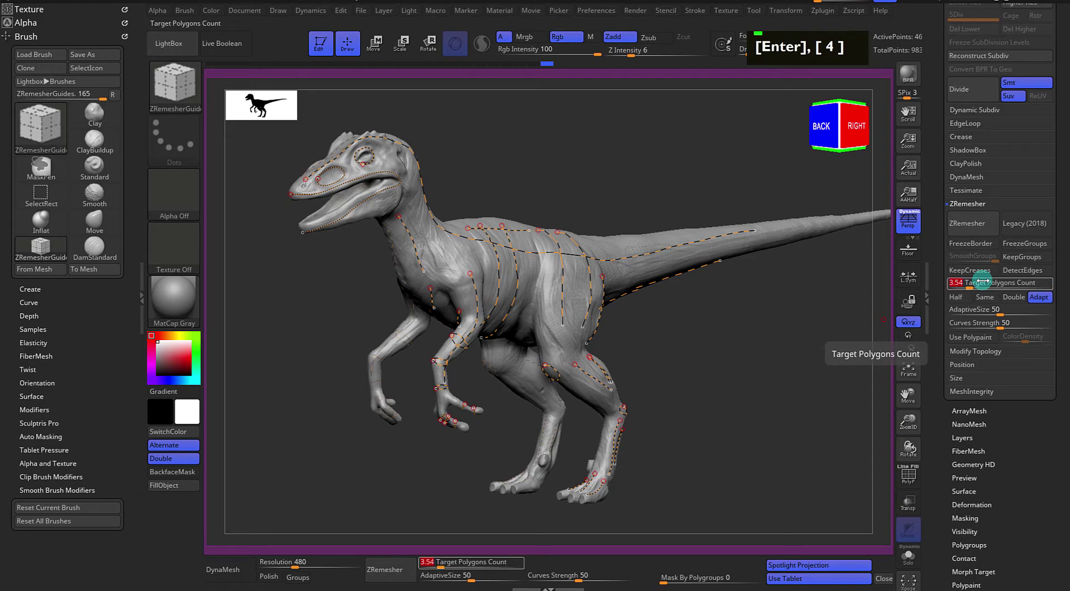
pyautogui.write('5')
pyautogui.press('BackSpace')
pyautogui.write('.5')
pyautogui.press('Return')
# Set the ZRemesher AdaptiveSize to 80 and the Curves Strength to 80
pyautogui.click(981, 311)
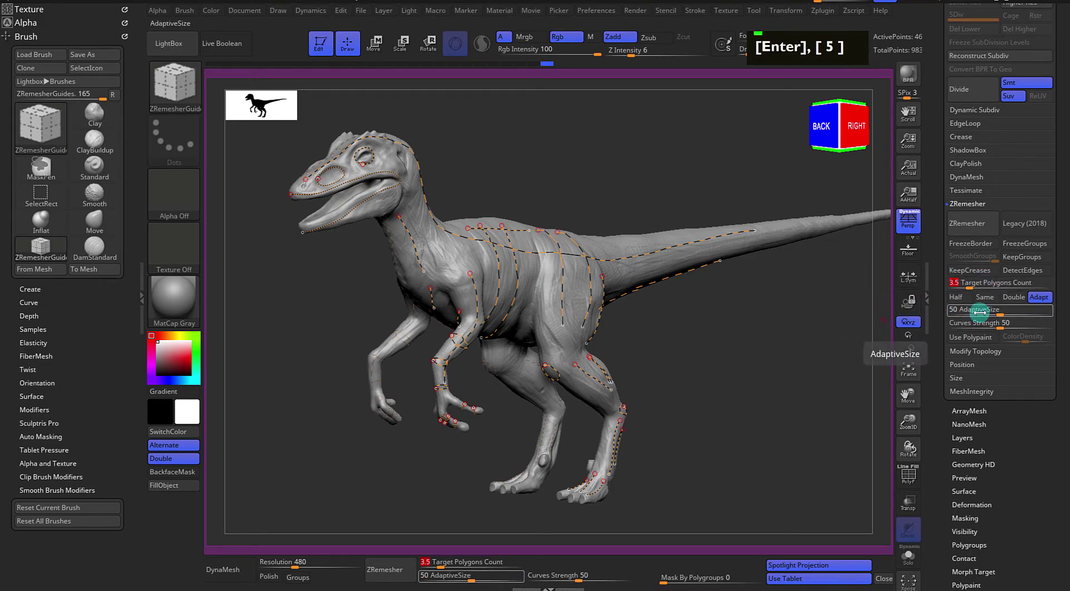
pyautogui.moveTo(938, 318); pyautogui.dragTo(939, 298)
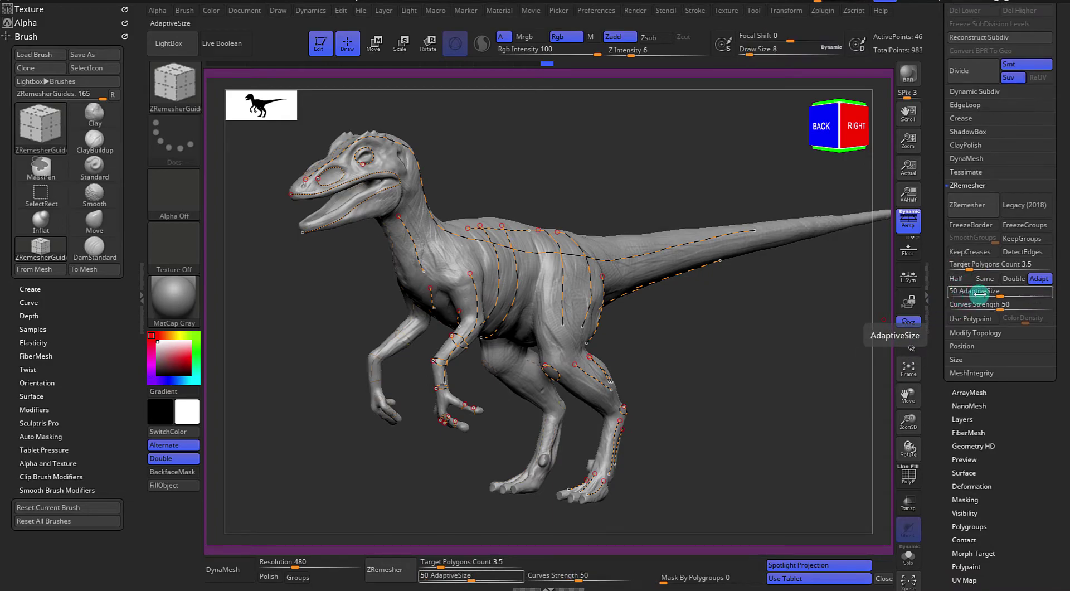
pyautogui.click(980, 292)
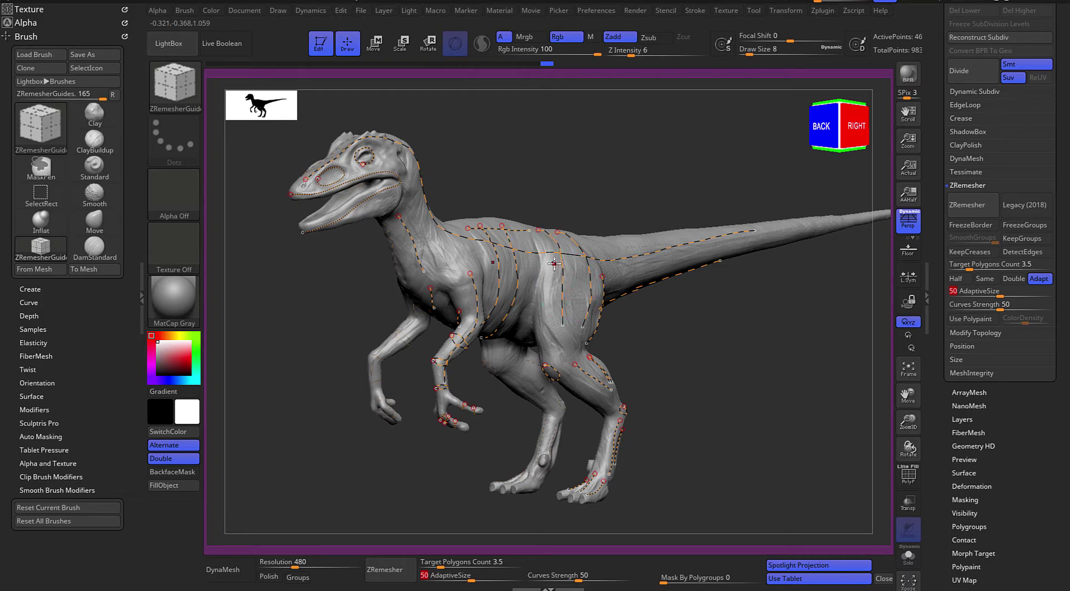
pyautogui.write('80')
pyautogui.press('Return')
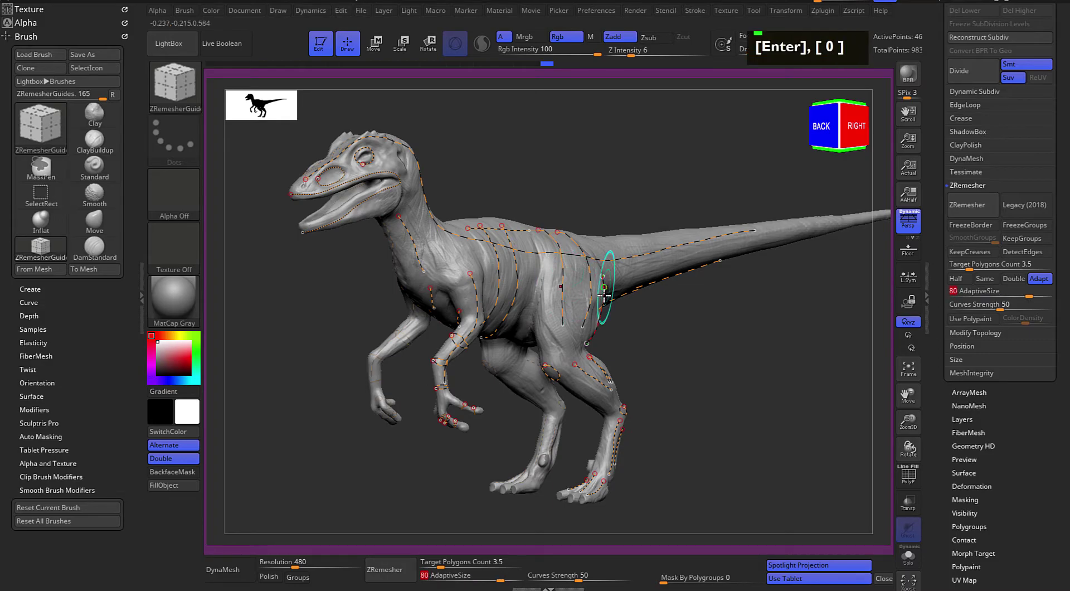
pyautogui.click(985, 304)
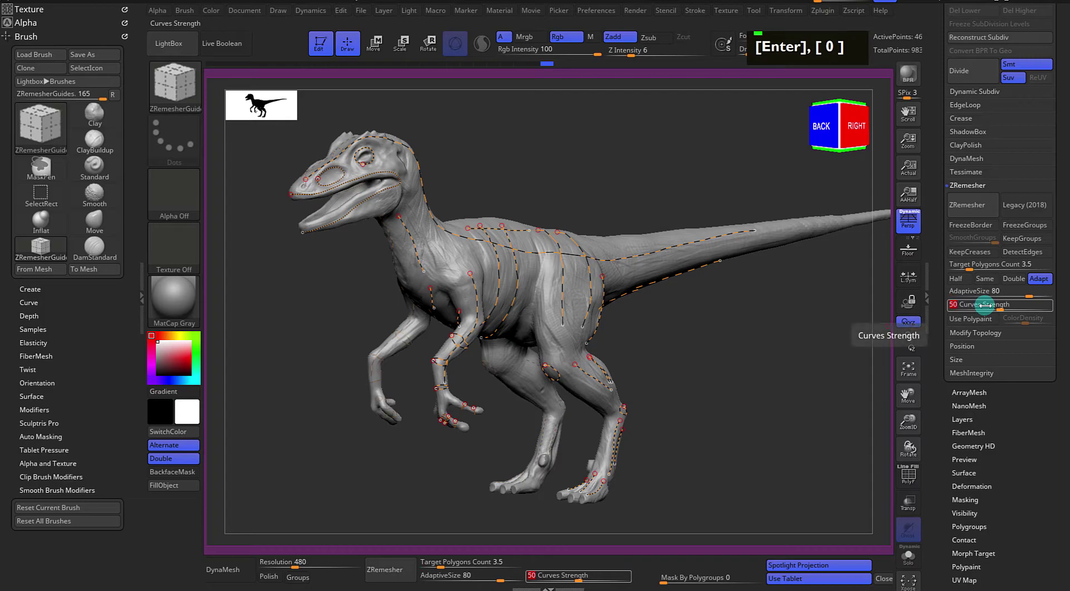
pyautogui.write('80')
pyautogui.press('Return')
# Try Curves Strength values of 0 and 39
pyautogui.moveTo(978, 305); pyautogui.dragTo(955, 305)
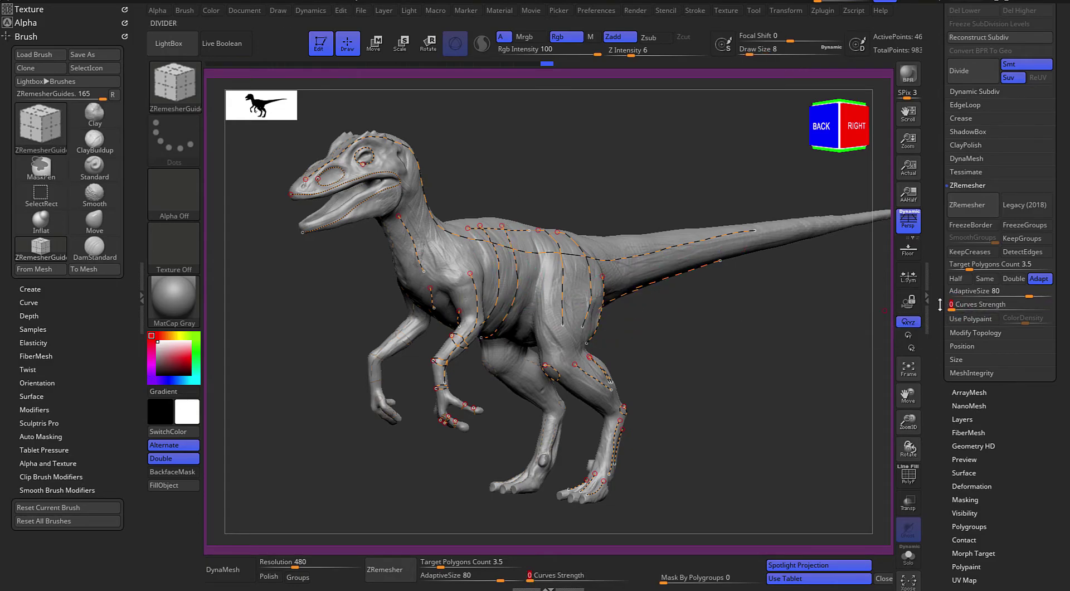
pyautogui.click(992, 306)
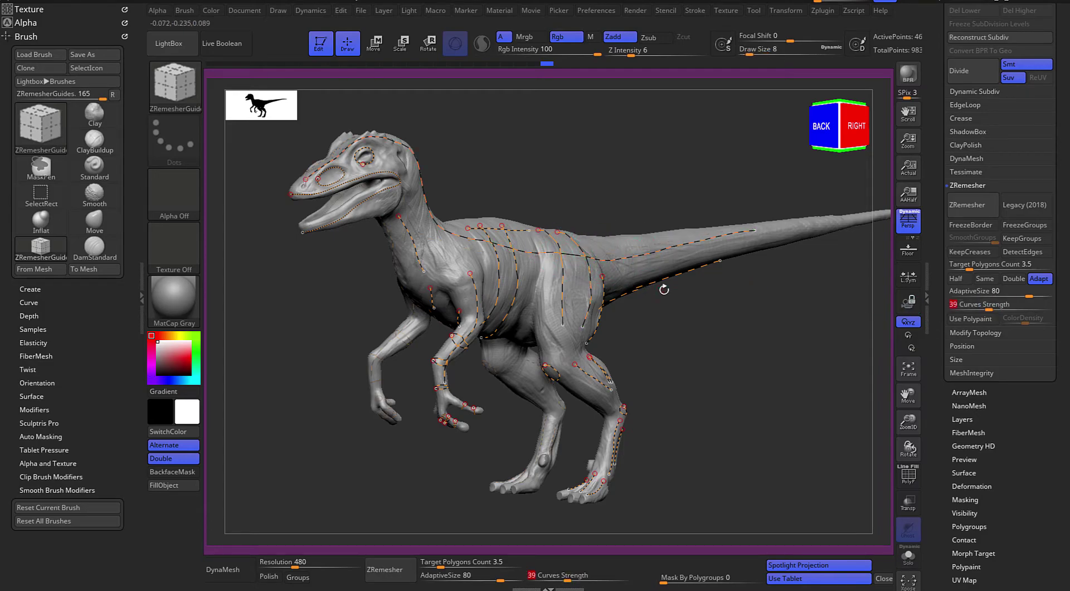
pyautogui.moveTo(716, 316); pyautogui.dragTo(717, 317)
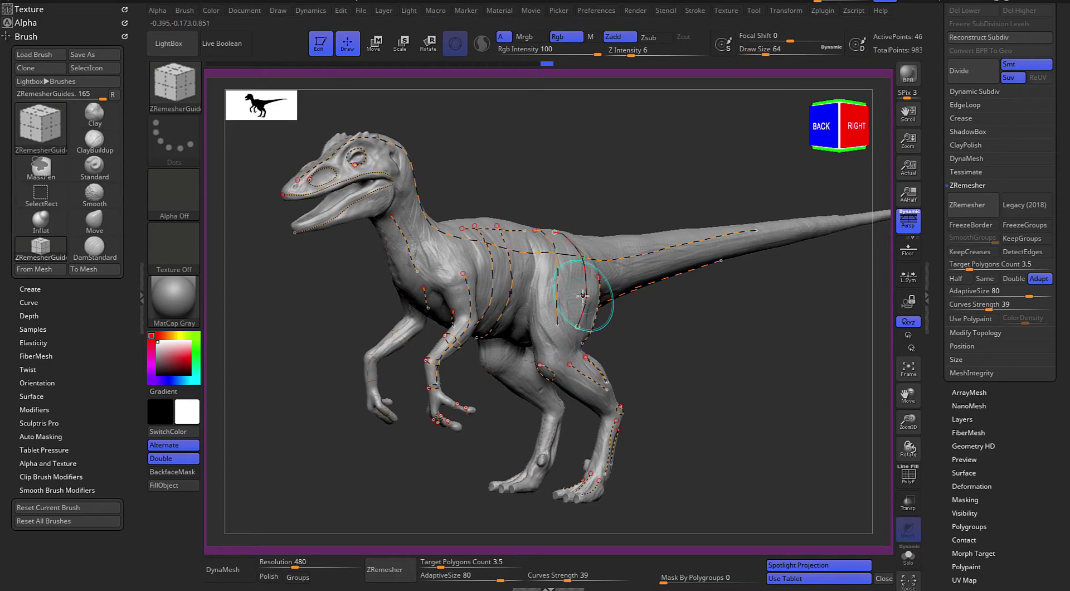
pyautogui.moveTo(688, 339); pyautogui.dragTo(690, 335)
# Set the ZRemesher Curves Strength to 80
pyautogui.moveTo(994, 305); pyautogui.dragTo(1002, 306)
pyautogui.write('80')
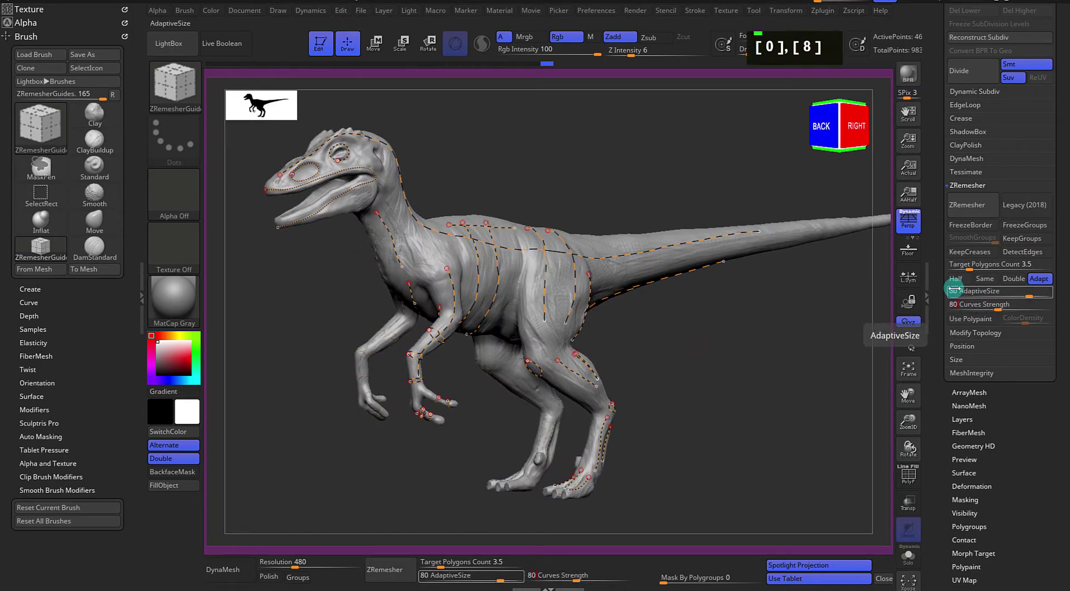
pyautogui.press('Return')
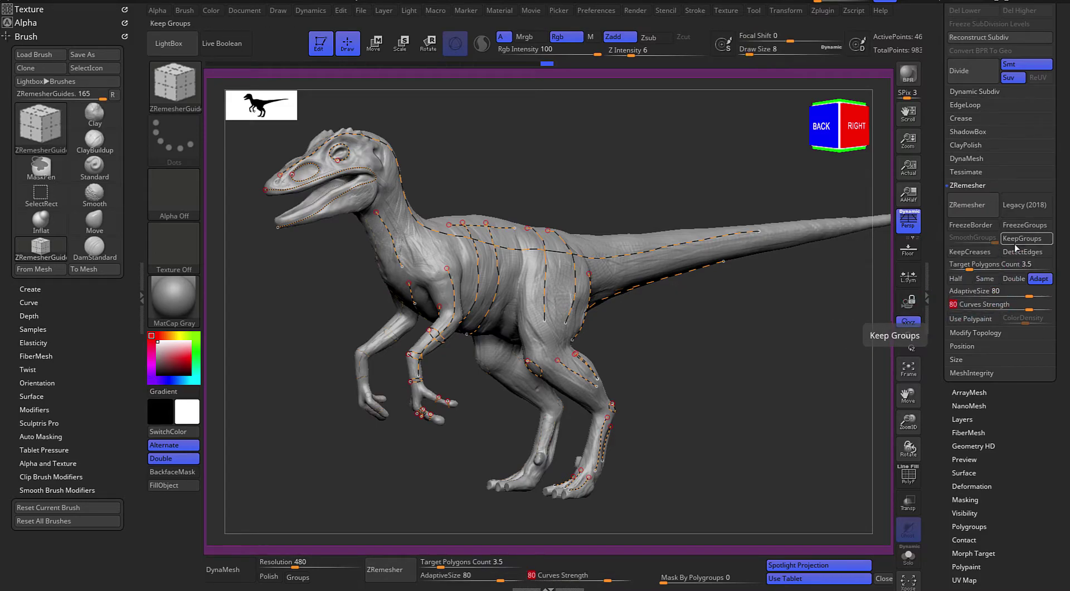
# Run ZRemesher on the whole body with the current guides and a Target Polygons Count of 3.5
pyautogui.click(981, 265)
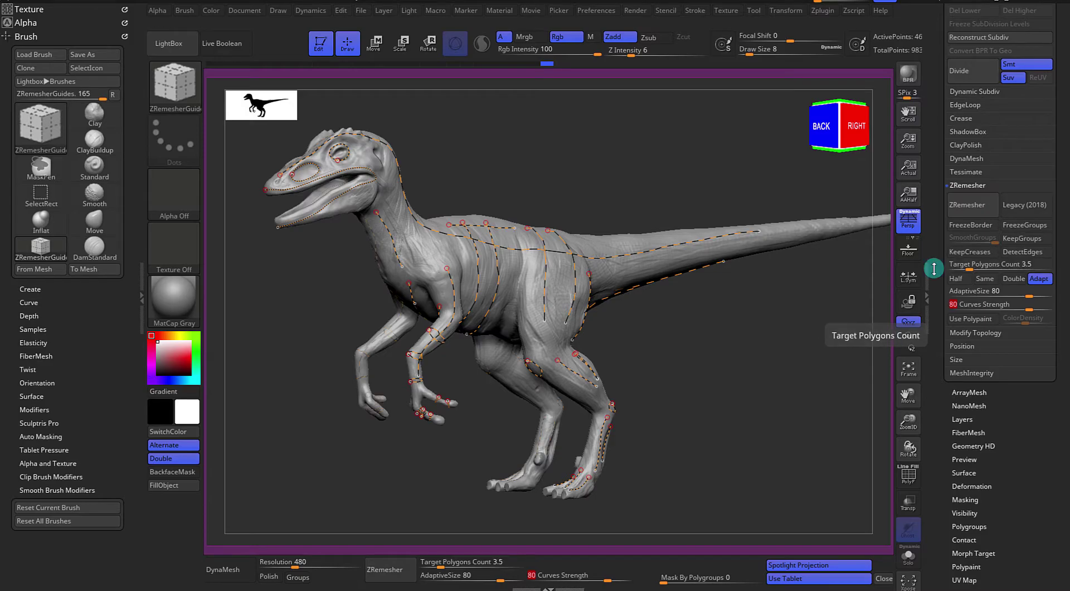
pyautogui.press('Return')
pyautogui.moveTo(724, 333); pyautogui.dragTo(715, 360)
pyautogui.keyDown('alt'); pyautogui.click(710, 358); pyautogui.keyUp('alt')
pyautogui.keyDown('alt'); pyautogui.click(711, 349); pyautogui.keyUp('alt')
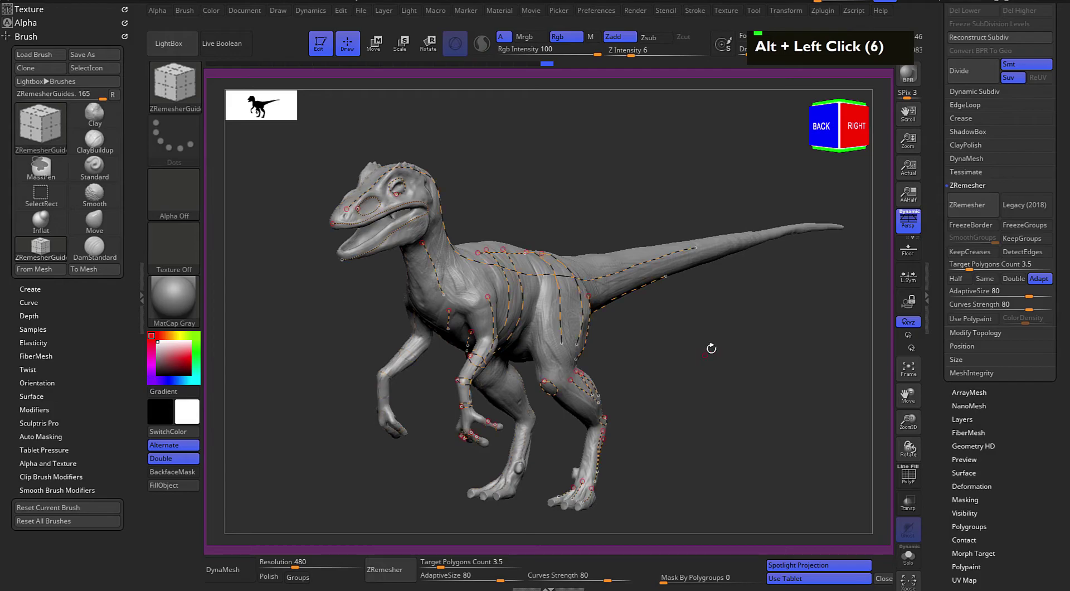
pyautogui.click(967, 207)
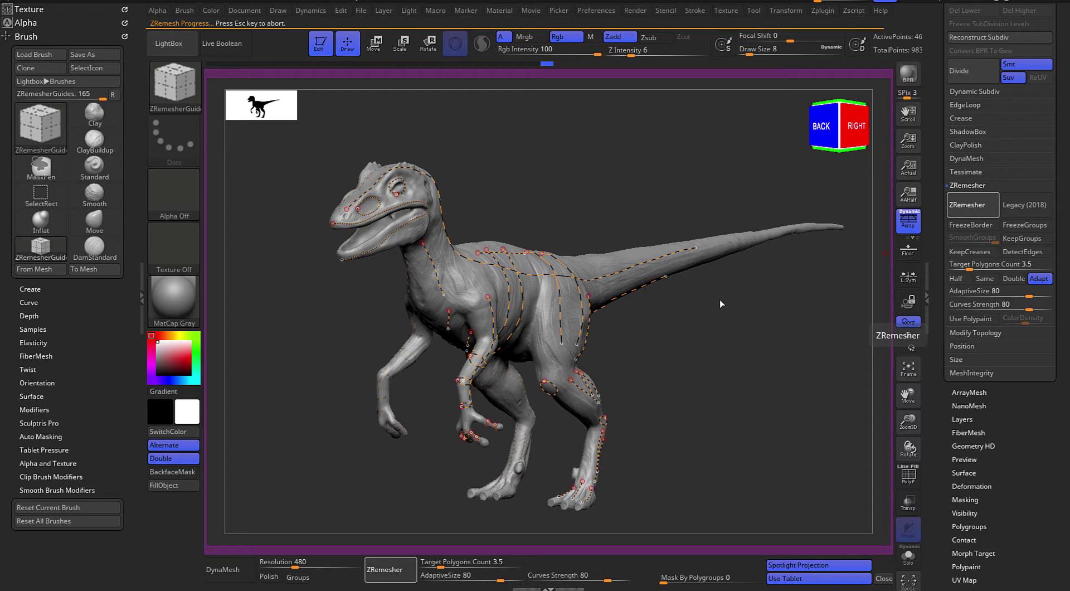
# Show the polygon wireframe, examine the remeshed body from the side, and undo the remesh
pyautogui.moveTo(747, 350); pyautogui.dragTo(507, 286)
pyautogui.hotkey('shift', 'f')
pyautogui.keyDown('alt'); pyautogui.moveTo(724, 379); pyautogui.dragTo(735, 429); pyautogui.keyUp('alt')
pyautogui.moveTo(819, 424)
pyautogui.mouseDown()
pyautogui.moveTo(772, 432)
pyautogui.moveTo(705, 413)
pyautogui.moveTo(711, 371)
pyautogui.moveTo(752, 375)
pyautogui.moveTo(670, 374)
pyautogui.mouseUp()
pyautogui.press('ctrl')
pyautogui.hotkey('ctrl', 'z')
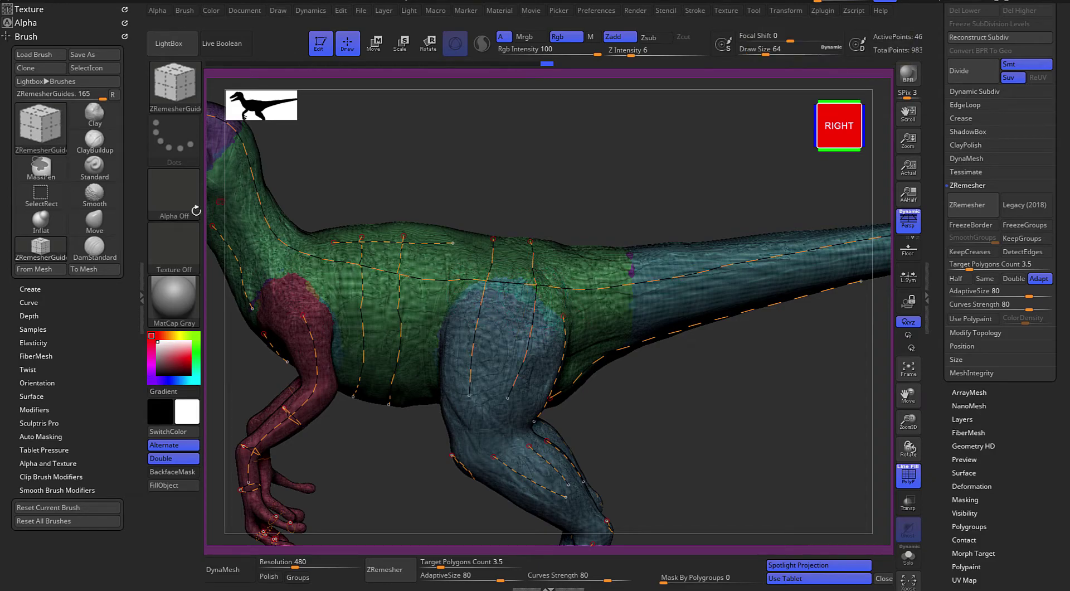
# Remove the vertical guides over the thigh and the part of the side guide crossing the hip and tail
pyautogui.keyDown('alt'); pyautogui.moveTo(679, 446); pyautogui.dragTo(675, 394); pyautogui.keyUp('alt')
pyautogui.keyDown('alt'); pyautogui.click(664, 356); pyautogui.keyUp('alt')
pyautogui.moveTo(664, 356); pyautogui.dragTo(653, 387)
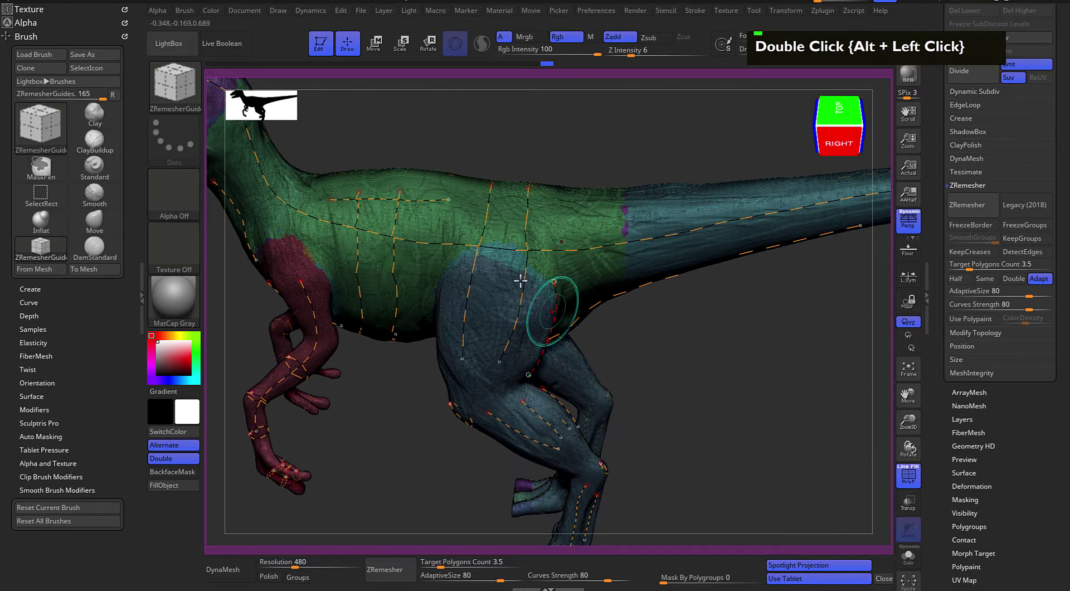
pyautogui.keyDown('alt'); pyautogui.click(500, 233); pyautogui.keyUp('alt')
pyautogui.keyDown('alt'); pyautogui.click(504, 282); pyautogui.keyUp('alt')
pyautogui.keyDown('alt'); pyautogui.click(484, 305); pyautogui.keyUp('alt')
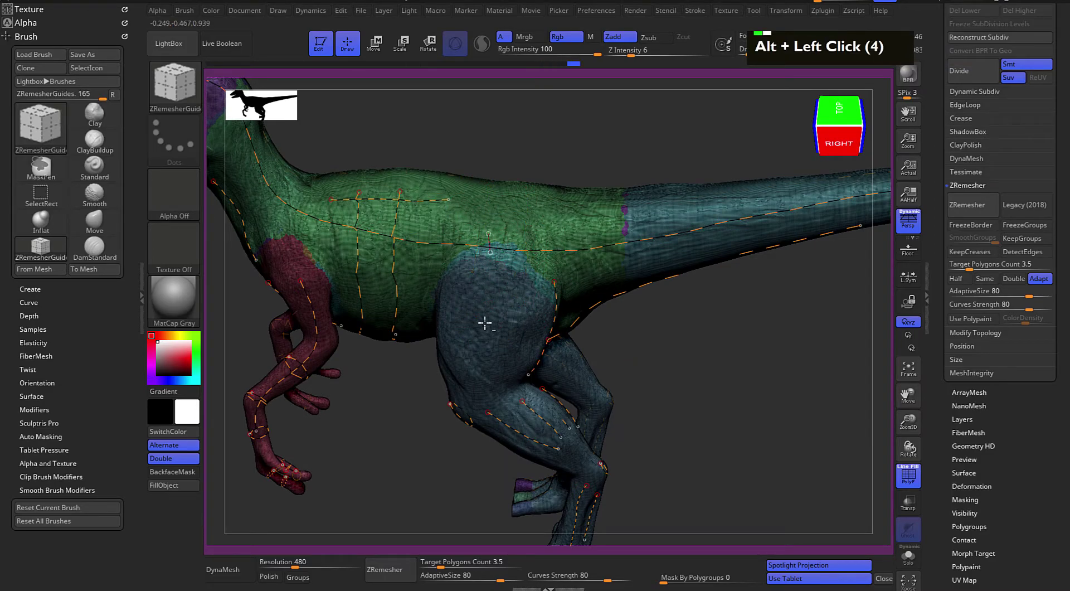
# Draw a guide arching over the top of the thigh and two vertical guides inside the arch
pyautogui.keyDown('shift'); pyautogui.moveTo(688, 346); pyautogui.dragTo(661, 371); pyautogui.keyUp('shift')
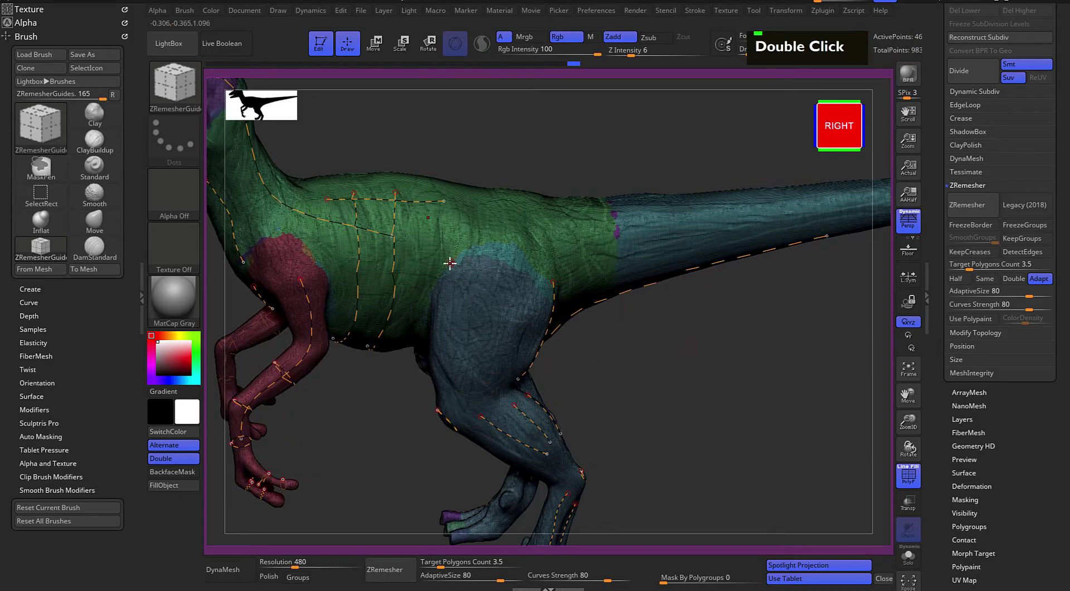
pyautogui.press('space')
pyautogui.moveTo(450, 262); pyautogui.dragTo(466, 260)
pyautogui.moveTo(649, 362); pyautogui.dragTo(599, 301)
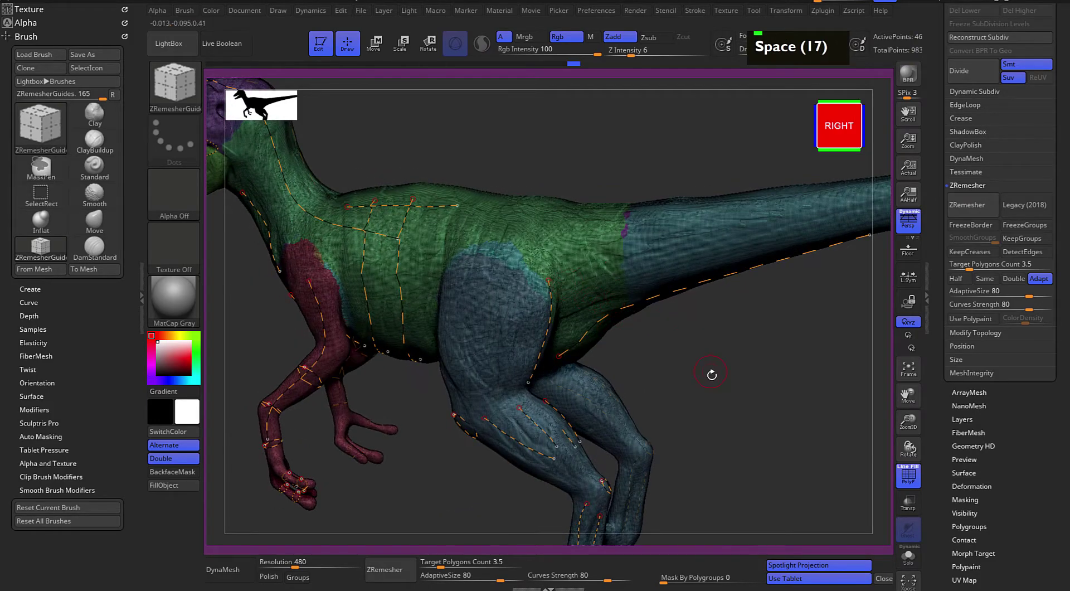
pyautogui.moveTo(715, 370); pyautogui.dragTo(508, 249)
pyautogui.moveTo(556, 282); pyautogui.dragTo(527, 237)
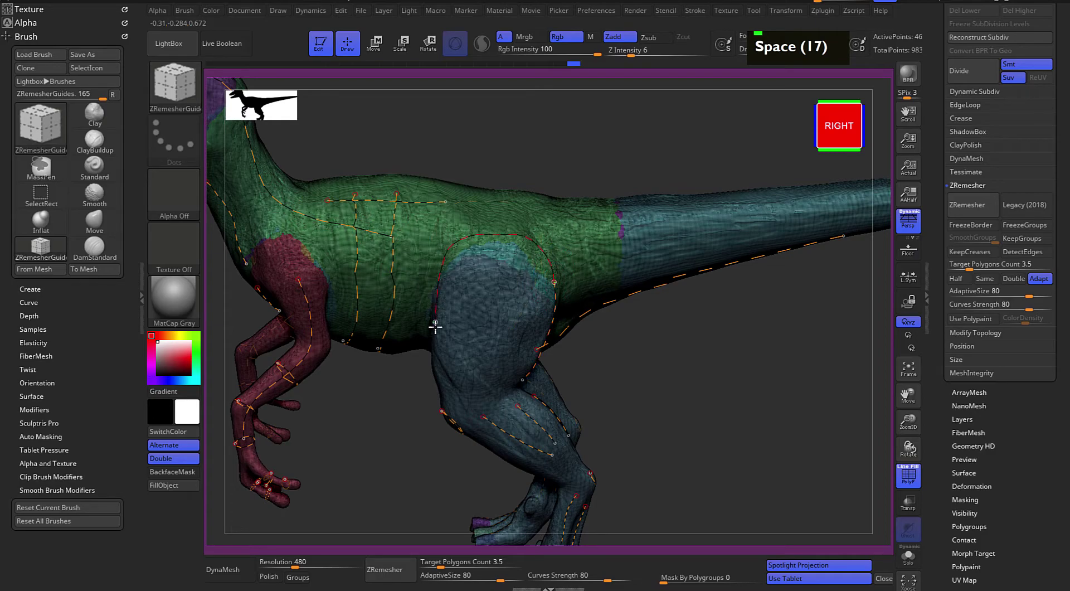
pyautogui.moveTo(693, 330); pyautogui.dragTo(604, 390)
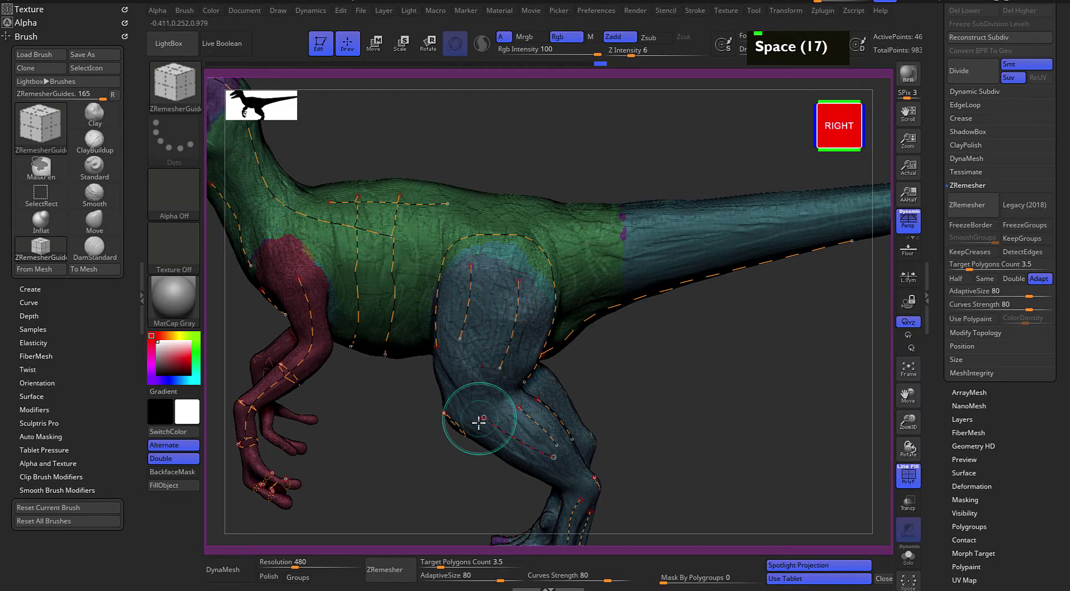
# Extend the back guide along the spine onto the tail and add a guide along the tail's side
pyautogui.keyDown('alt'); pyautogui.moveTo(613, 443); pyautogui.dragTo(635, 384); pyautogui.keyUp('alt')
pyautogui.moveTo(386, 269); pyautogui.dragTo(422, 265)
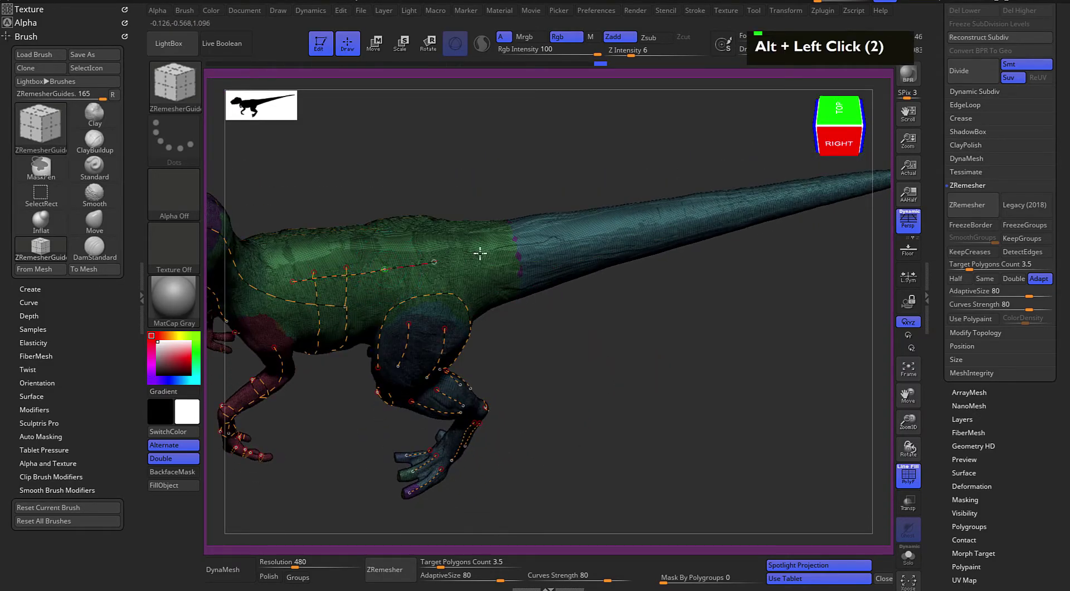
pyautogui.keyDown('alt'); pyautogui.moveTo(676, 282); pyautogui.dragTo(481, 303); pyautogui.keyUp('alt')
pyautogui.moveTo(659, 342)
pyautogui.keyDown('alt'); pyautogui.mouseDown()
pyautogui.moveTo(680, 366)
pyautogui.moveTo(720, 346)
pyautogui.mouseUp(); pyautogui.keyUp('alt')
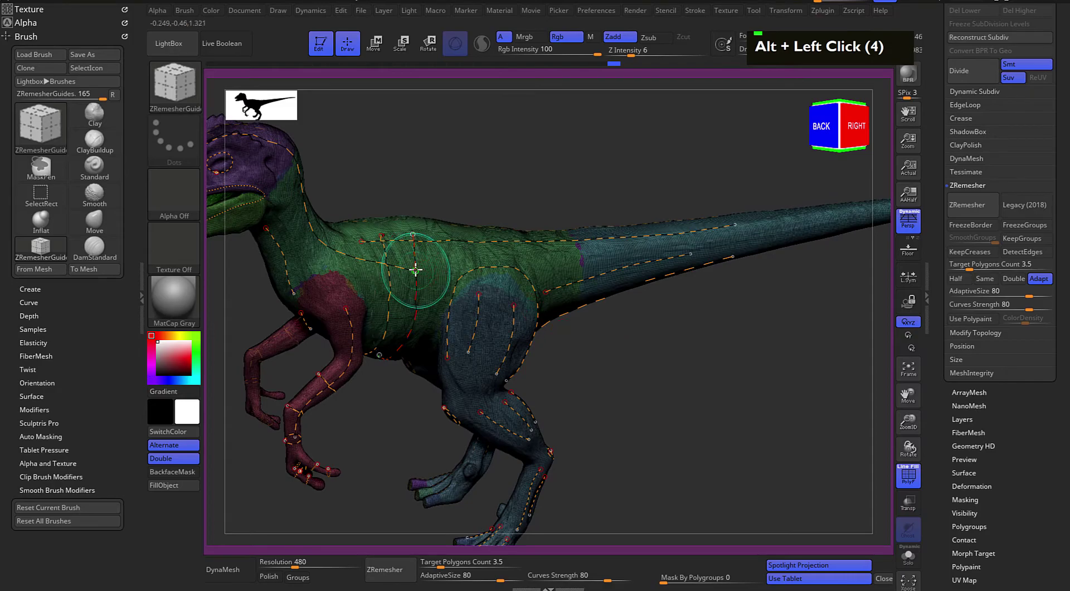
# Extend the flank guide to the hip, connect the tail's side guide to the thigh, and remove the piece crossing mid-thigh
pyautogui.moveTo(416, 271); pyautogui.dragTo(446, 281)
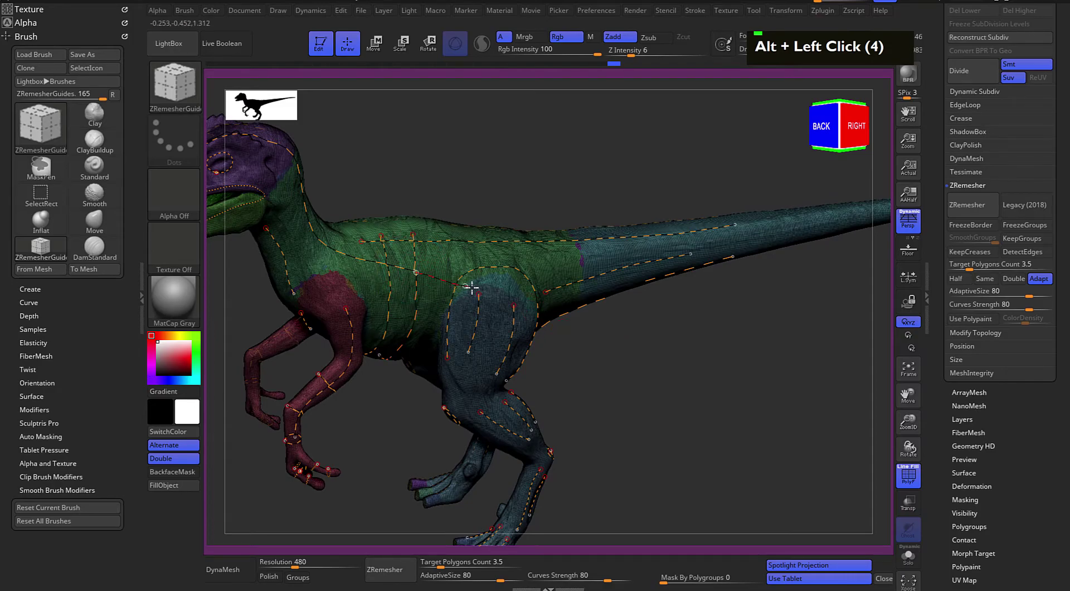
pyautogui.keyDown('alt'); pyautogui.moveTo(693, 315); pyautogui.dragTo(631, 319); pyautogui.keyUp('alt')
pyautogui.moveTo(533, 297); pyautogui.dragTo(586, 282)
pyautogui.moveTo(475, 284); pyautogui.dragTo(514, 298)
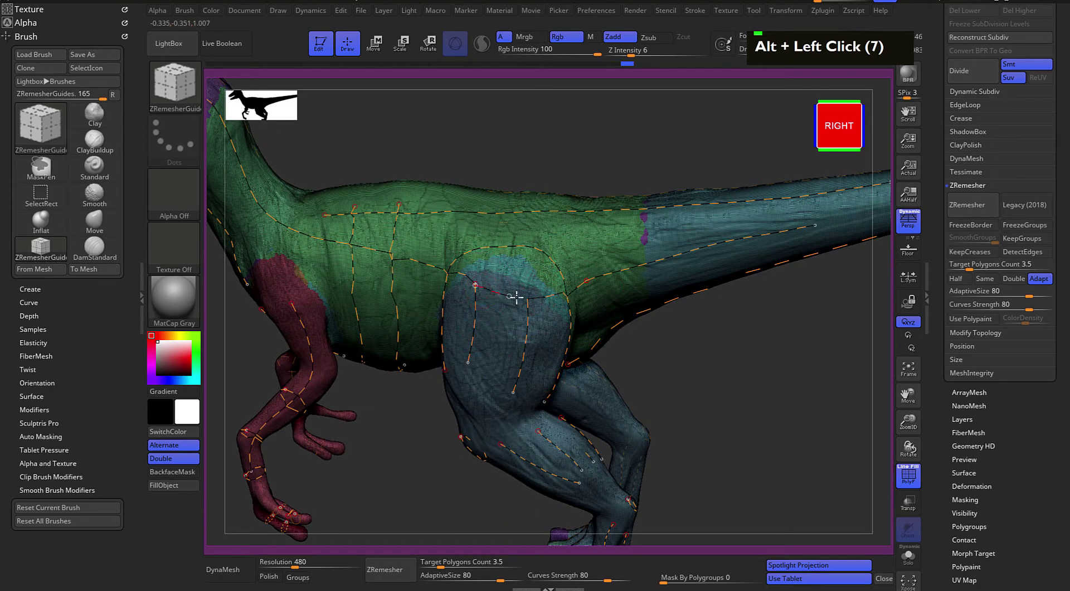
pyautogui.keyDown('alt'); pyautogui.moveTo(750, 291); pyautogui.dragTo(746, 245); pyautogui.keyUp('alt')
pyautogui.moveTo(741, 344); pyautogui.dragTo(715, 339)
pyautogui.keyDown('alt'); pyautogui.click(504, 242); pyautogui.keyUp('alt')
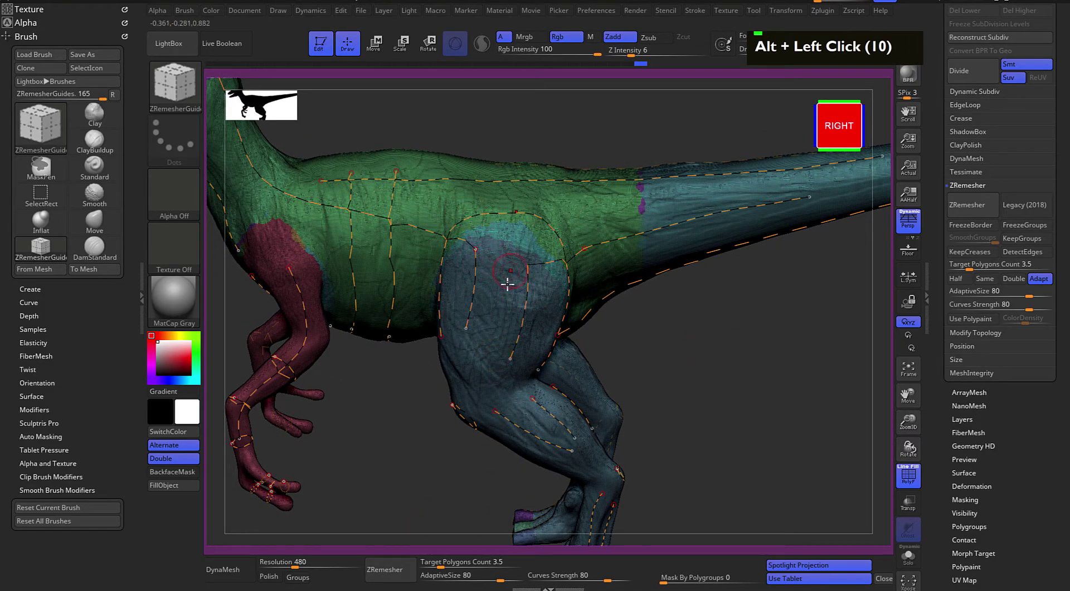
# Draw guide strokes down the front of the thigh from the ends of the arch and the front vertical guide
pyautogui.moveTo(710, 330)
pyautogui.keyDown('alt'); pyautogui.mouseDown()
pyautogui.moveTo(721, 358)
pyautogui.moveTo(757, 351)
pyautogui.moveTo(760, 329)
pyautogui.moveTo(756, 339)
pyautogui.moveTo(719, 335)
pyautogui.mouseUp(); pyautogui.keyUp('alt')
pyautogui.moveTo(442, 315); pyautogui.dragTo(439, 377)
pyautogui.moveTo(468, 314); pyautogui.dragTo(461, 367)
# Hide the wireframe and run ZRemesher on the body with the revised guides
pyautogui.moveTo(657, 338)
pyautogui.keyDown('alt'); pyautogui.mouseDown()
pyautogui.moveTo(687, 352)
pyautogui.moveTo(684, 374)
pyautogui.moveTo(693, 375)
pyautogui.moveTo(671, 370)
pyautogui.moveTo(704, 375)
pyautogui.moveTo(705, 388)
pyautogui.moveTo(674, 396)
pyautogui.mouseUp(); pyautogui.keyUp('alt')
pyautogui.hotkey('shift', 'f')
pyautogui.click(971, 204)
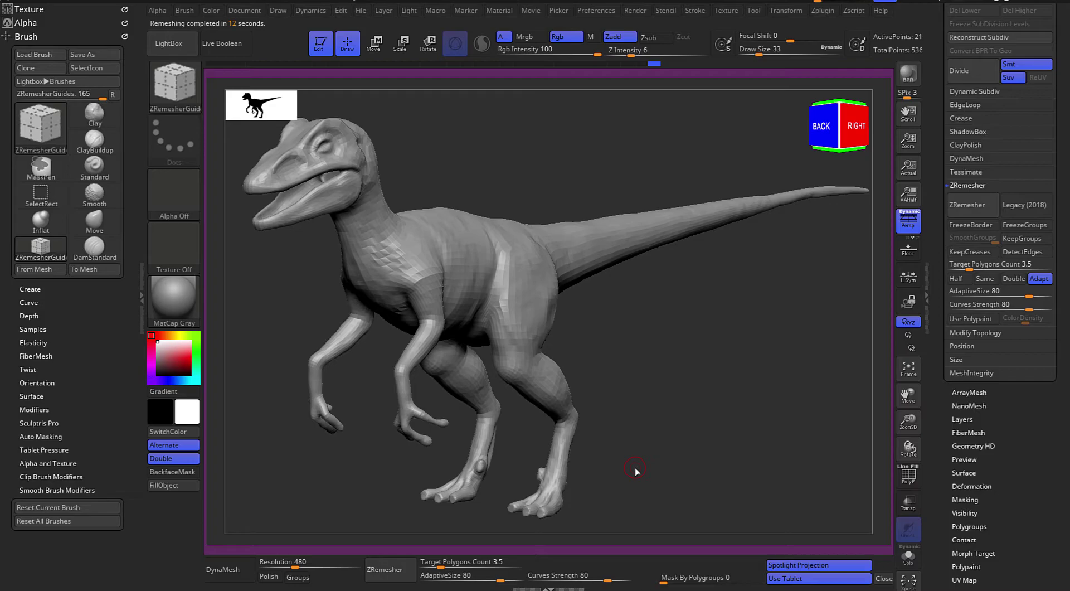
# Show the wireframe and examine the new edge flow around the hip, thigh and tail base
pyautogui.hotkey('shift', 'f')
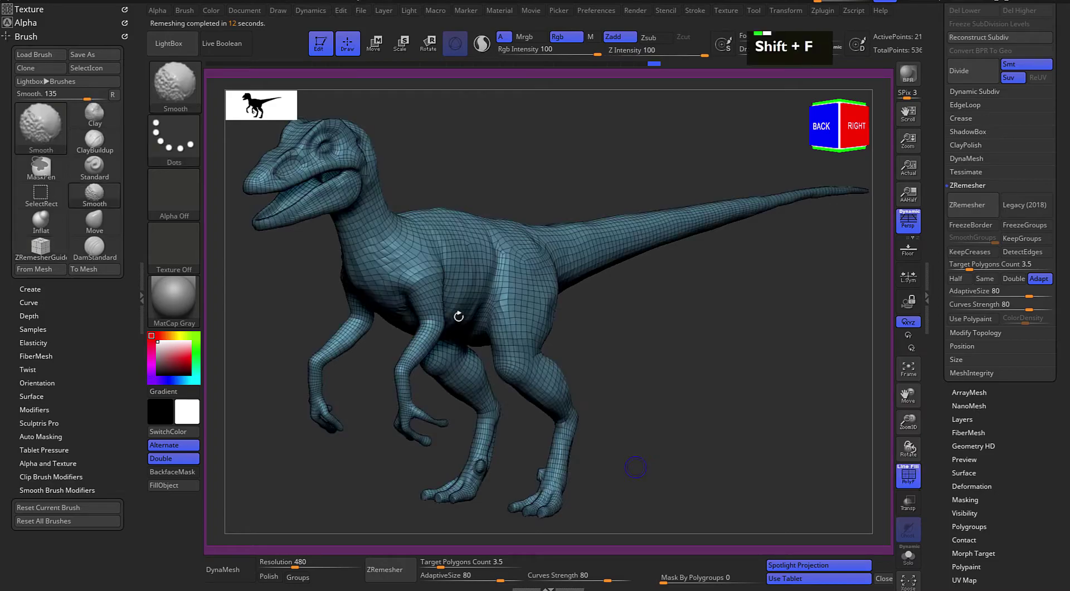
pyautogui.moveTo(707, 335); pyautogui.dragTo(701, 379)
pyautogui.keyDown('alt'); pyautogui.moveTo(691, 340); pyautogui.dragTo(674, 393); pyautogui.keyUp('alt')
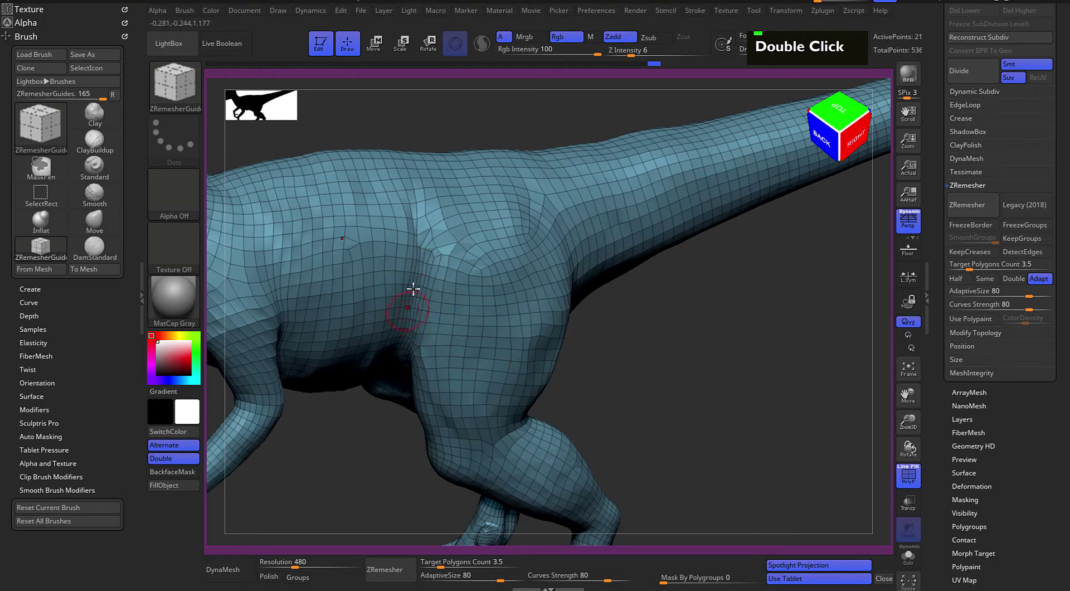
pyautogui.moveTo(630, 359)
pyautogui.mouseDown()
pyautogui.moveTo(636, 373)
pyautogui.moveTo(630, 362)
pyautogui.mouseUp()
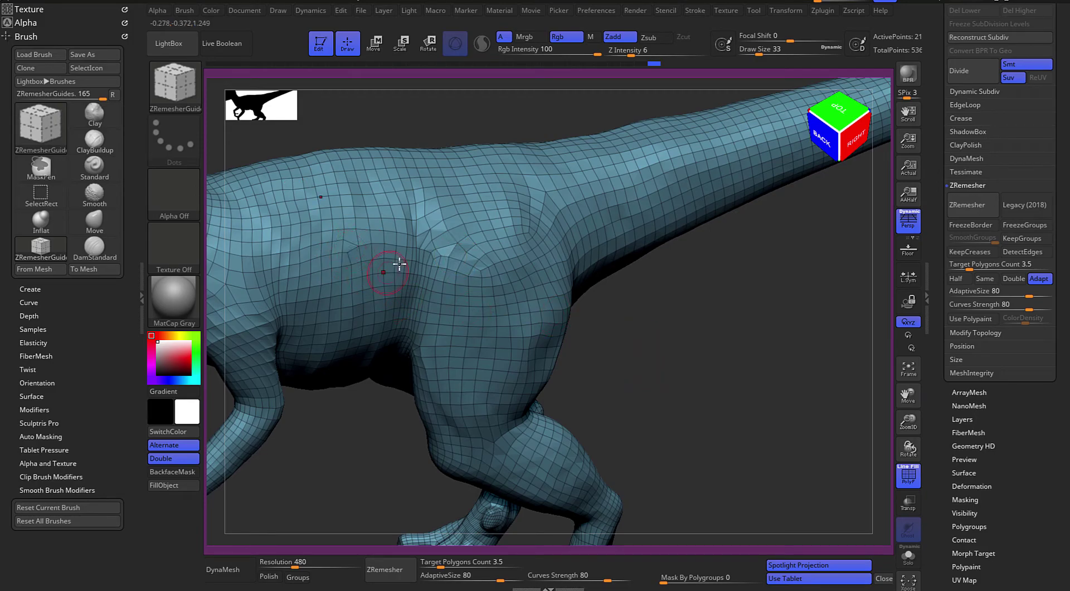
pyautogui.keyDown('alt'); pyautogui.click(702, 383); pyautogui.keyUp('alt')
pyautogui.moveTo(683, 392); pyautogui.dragTo(672, 334)
pyautogui.moveTo(735, 289); pyautogui.dragTo(700, 240)
pyautogui.moveTo(502, 173)
pyautogui.keyDown('alt'); pyautogui.mouseDown()
pyautogui.moveTo(650, 273)
pyautogui.moveTo(597, 249)
pyautogui.moveTo(616, 211)
pyautogui.moveTo(604, 220)
pyautogui.moveTo(550, 184)
pyautogui.moveTo(516, 191)
pyautogui.moveTo(576, 167)
pyautogui.moveTo(523, 181)
pyautogui.moveTo(573, 162)
pyautogui.moveTo(548, 161)
pyautogui.moveTo(580, 215)
pyautogui.moveTo(569, 215)
pyautogui.mouseUp(); pyautogui.keyUp('alt')
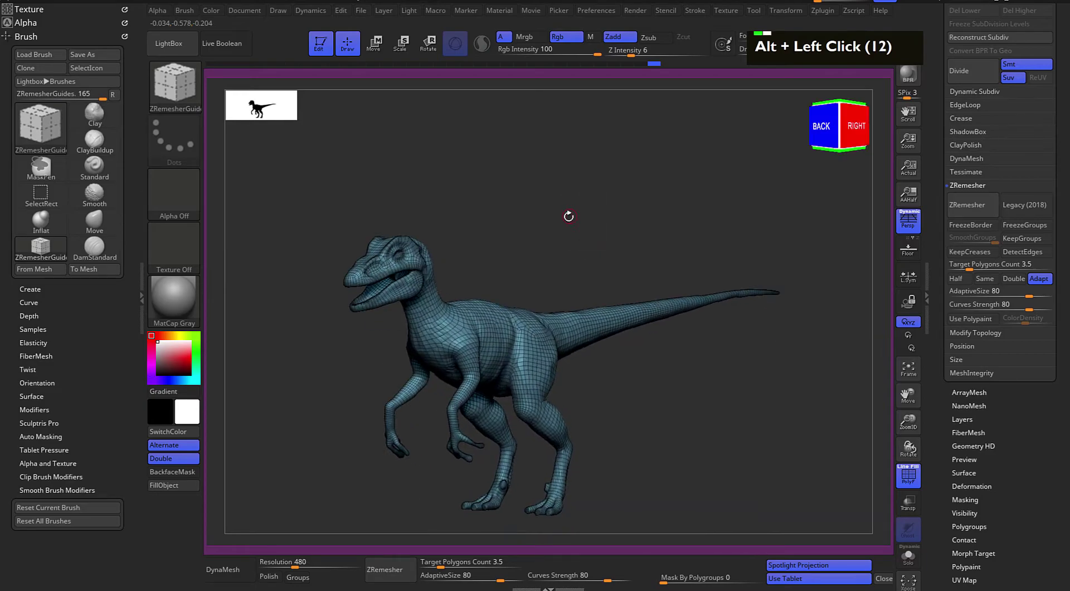
# Hide the wireframe, list the subtools, and make the project mesh visible together with the retopologized subd body
pyautogui.hotkey('shift', 'f')
pyautogui.moveTo(720, 393)
pyautogui.keyDown('alt'); pyautogui.mouseDown()
pyautogui.moveTo(709, 351)
pyautogui.moveTo(697, 380)
pyautogui.moveTo(724, 397)
pyautogui.mouseUp(); pyautogui.keyUp('alt')
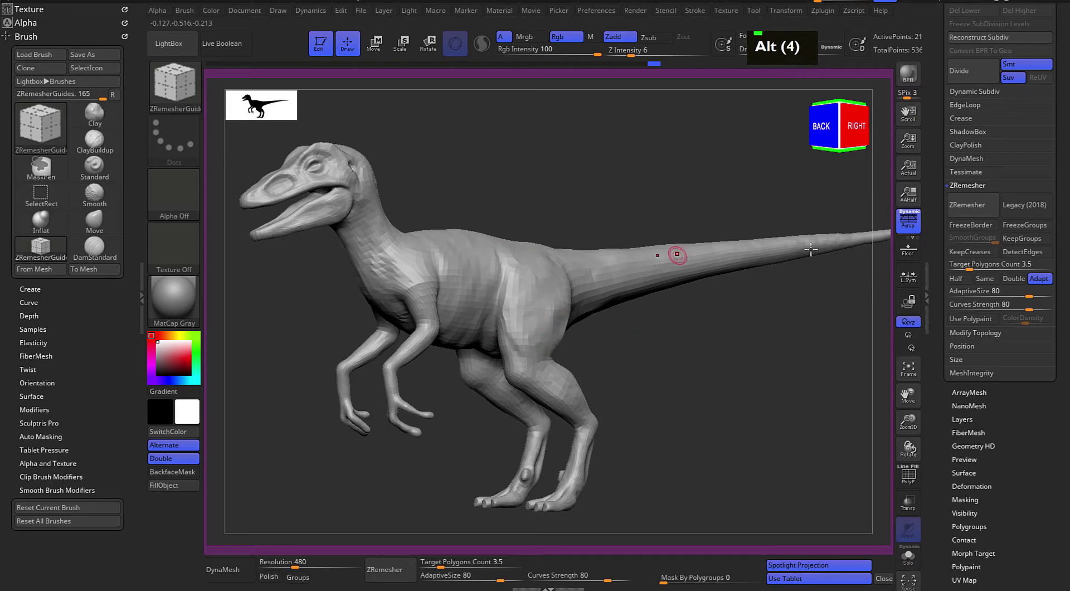
pyautogui.moveTo(934, 197); pyautogui.dragTo(939, 278)
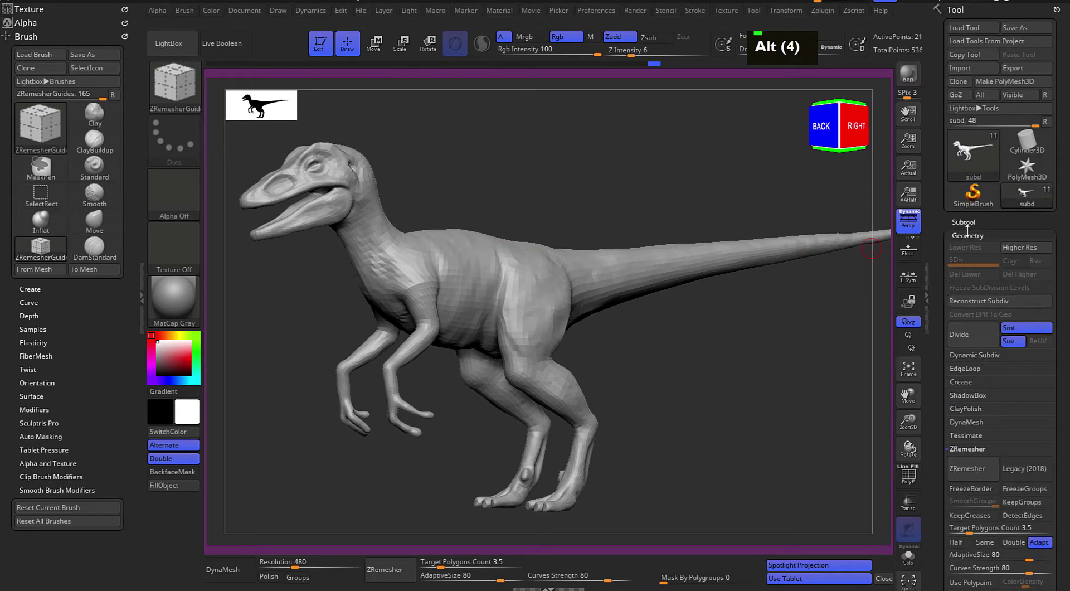
pyautogui.doubleClick(965, 224)
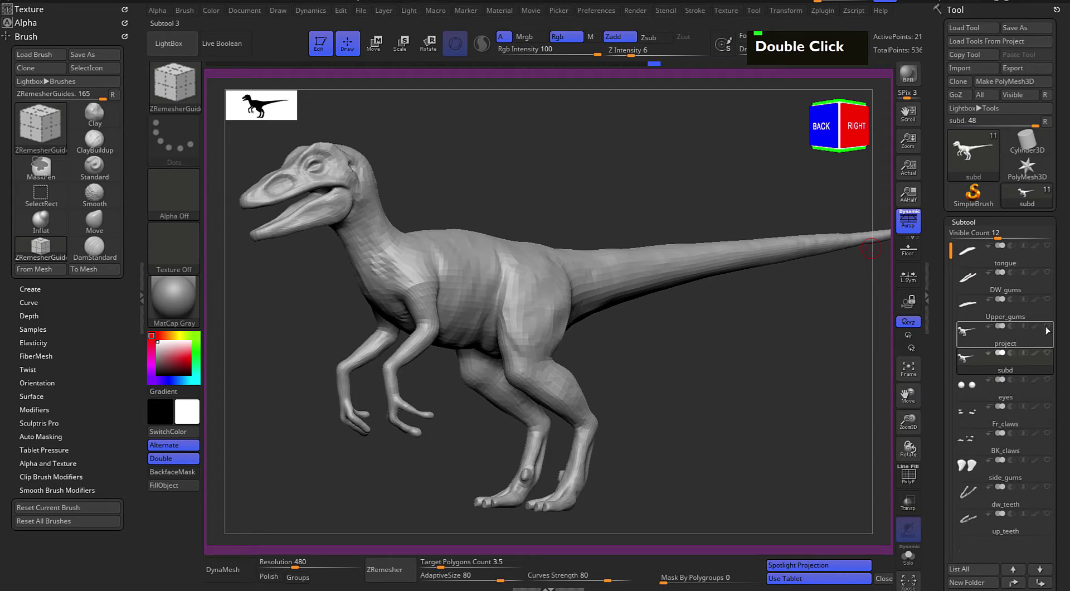
pyautogui.click(1049, 329)
pyautogui.moveTo(789, 423); pyautogui.dragTo(490, 275)
pyautogui.keyDown('alt'); pyautogui.doubleClick(686, 348); pyautogui.keyUp('alt')
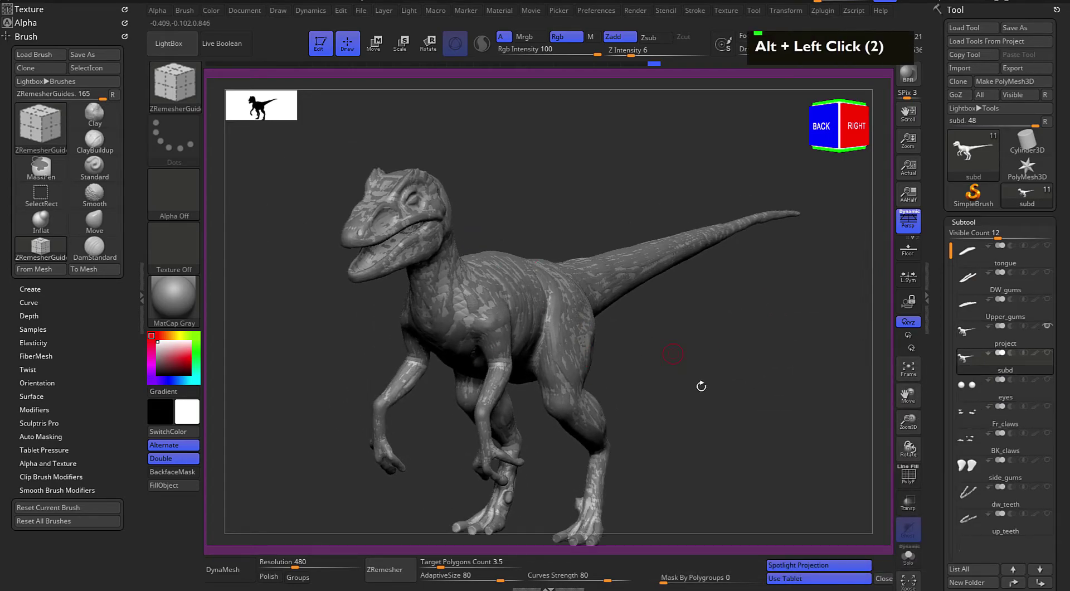
pyautogui.keyDown('alt'); pyautogui.doubleClick(680, 355); pyautogui.keyUp('alt')
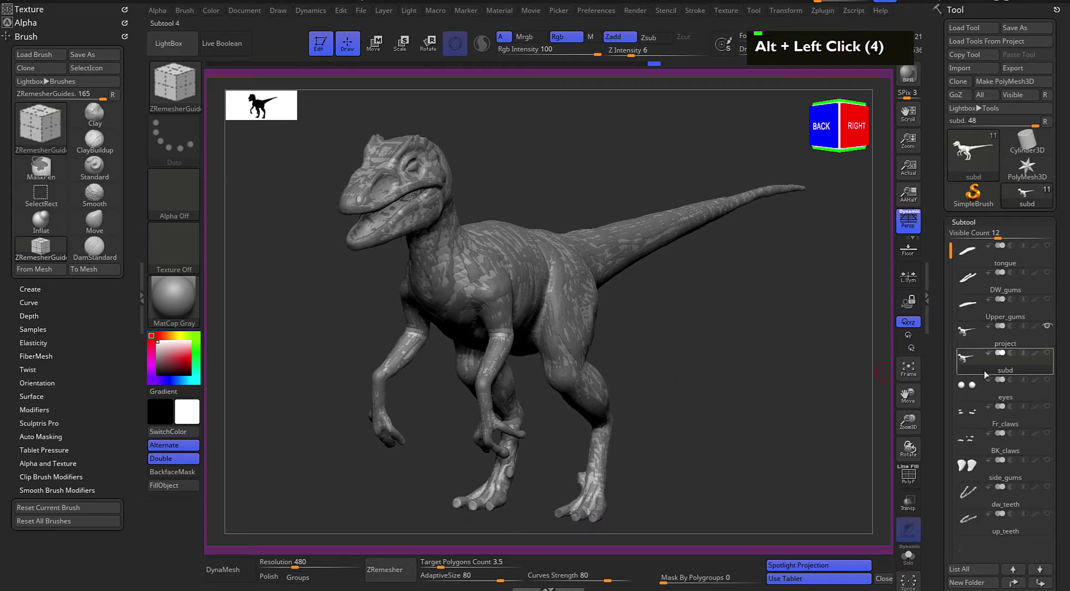
# Set the subtool list's Visible Count to 2 so that only project and subd are listed
pyautogui.moveTo(933, 393); pyautogui.dragTo(936, 368)
pyautogui.moveTo(992, 209); pyautogui.dragTo(953, 236)
pyautogui.click(1000, 282)
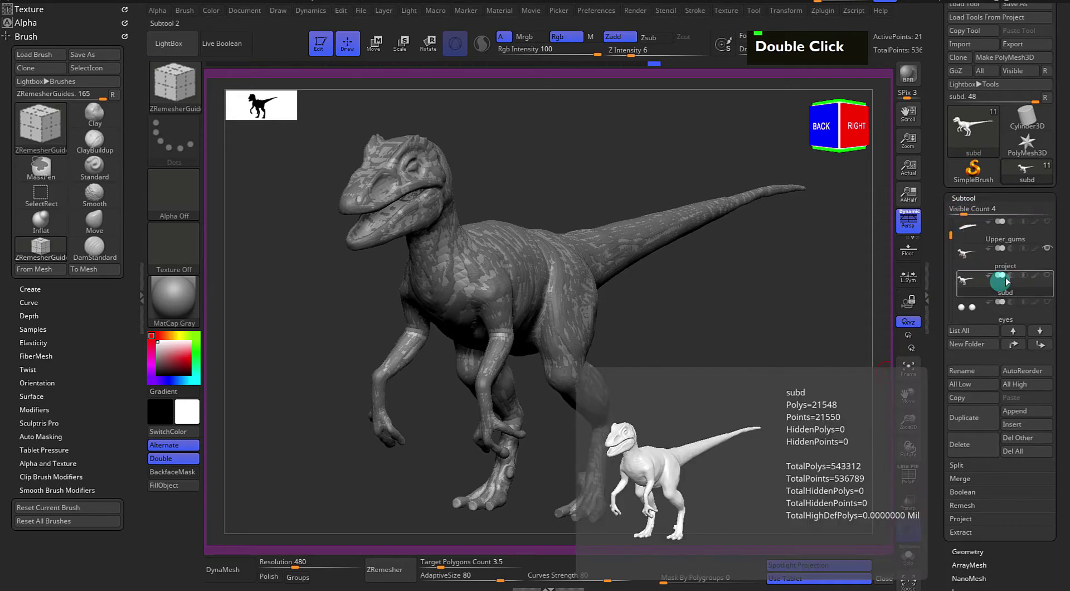
pyautogui.click(966, 210)
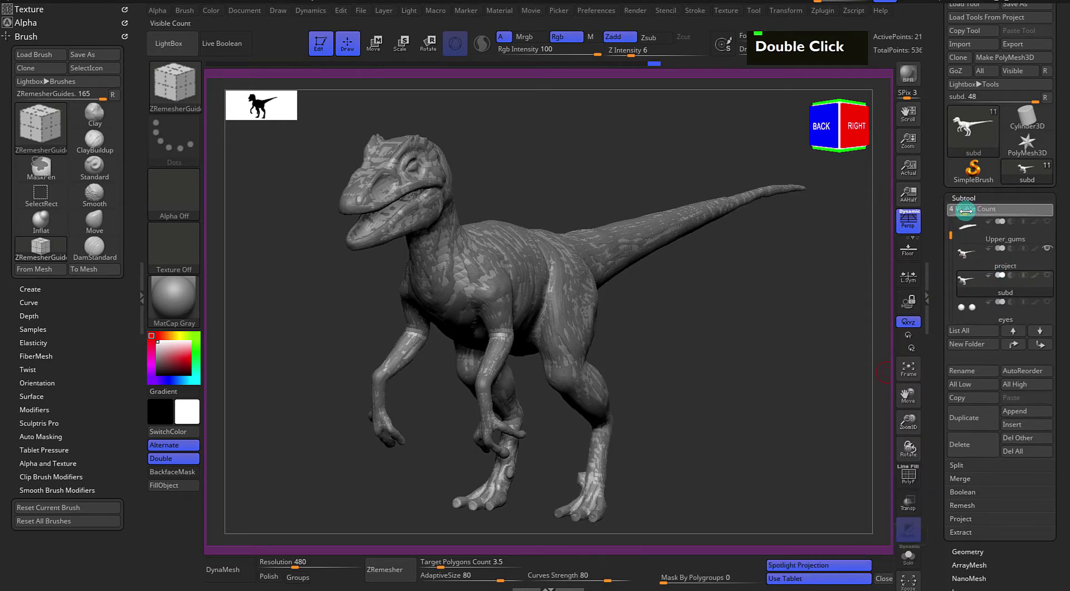
pyautogui.moveTo(961, 211)
pyautogui.mouseDown()
pyautogui.moveTo(950, 210)
pyautogui.moveTo(947, 267)
pyautogui.moveTo(952, 224)
pyautogui.mouseUp()
pyautogui.moveTo(986, 239)
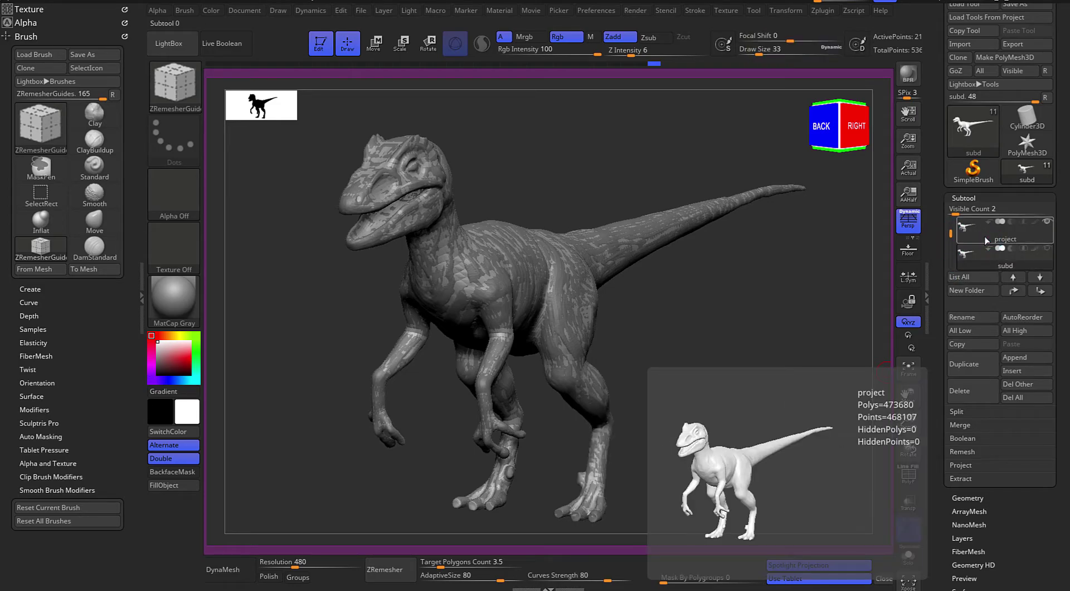
# Expand the subtool projection settings with subd as the active subtool
pyautogui.moveTo(937, 291); pyautogui.dragTo(941, 256)
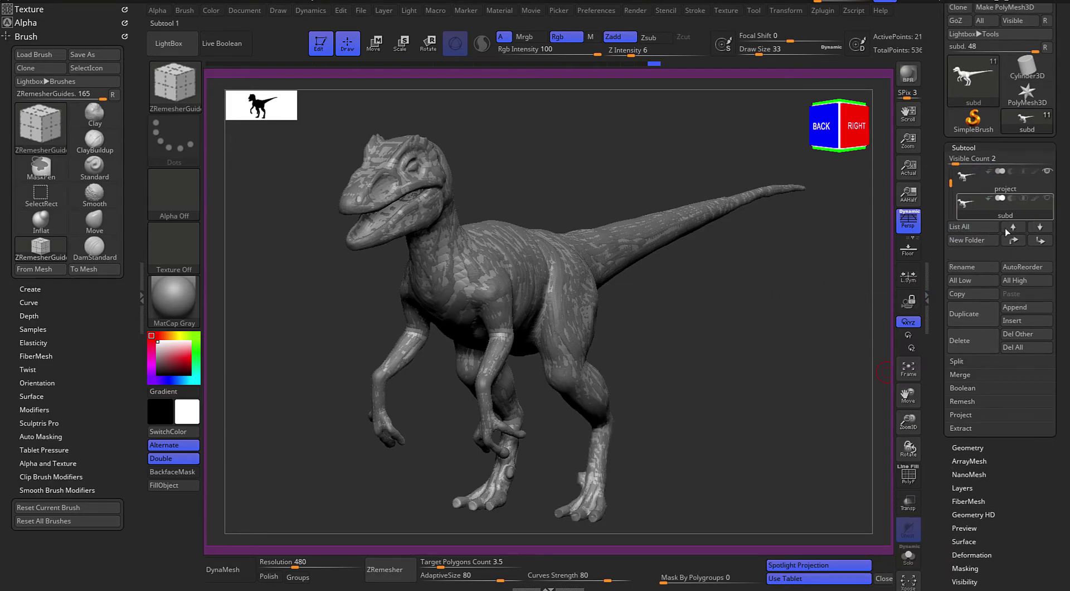
pyautogui.moveTo(934, 435); pyautogui.dragTo(939, 415)
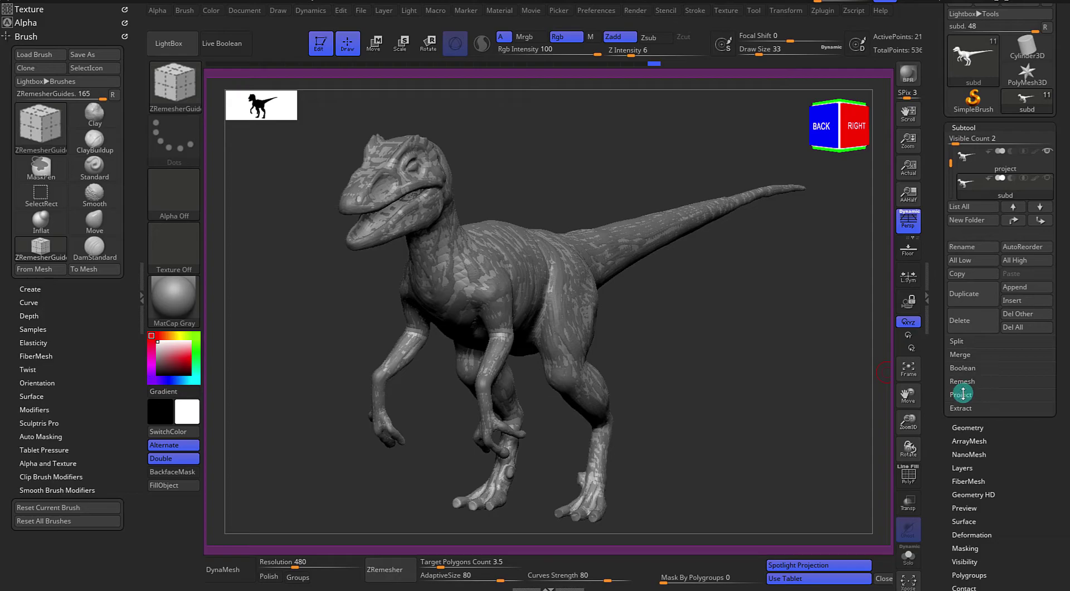
pyautogui.click(962, 395)
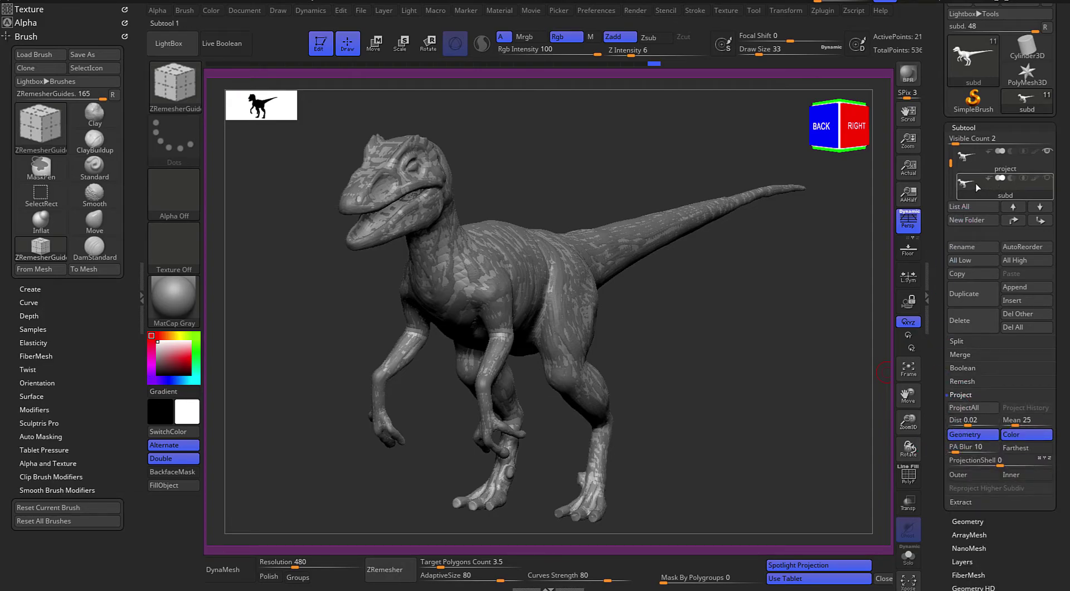
pyautogui.moveTo(1002, 191)
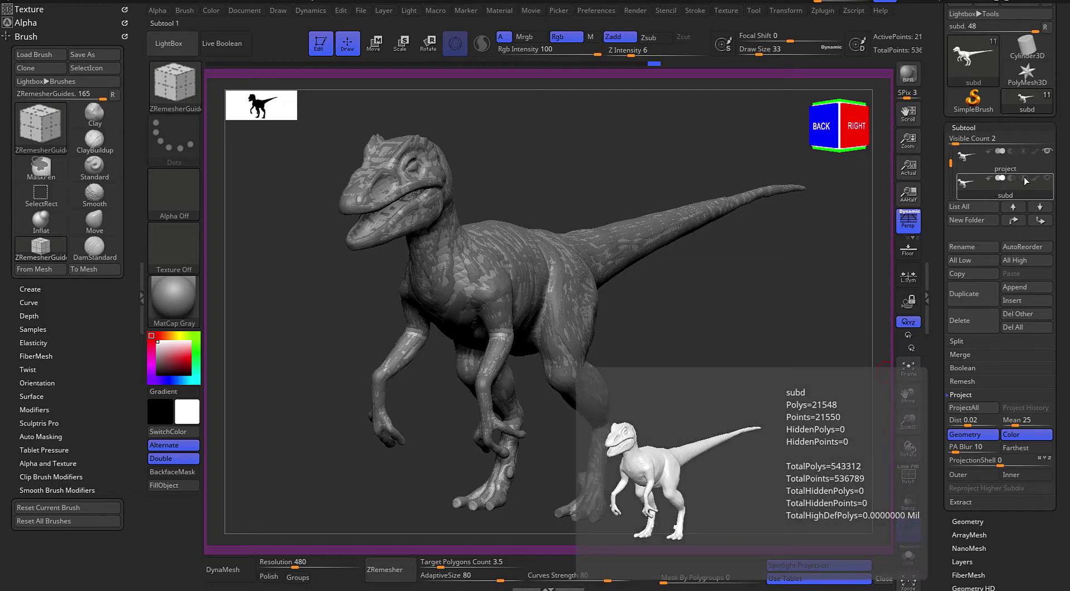
pyautogui.moveTo(1006, 169)
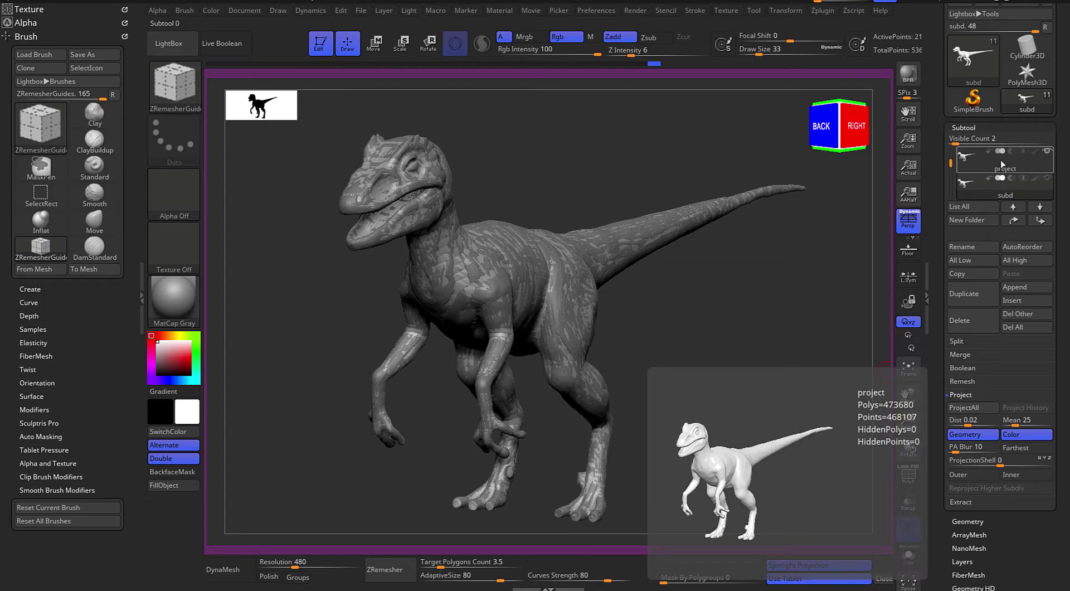
# Isolate the subd body and divide its geometry once to add subdivision level 2
pyautogui.moveTo(688, 354); pyautogui.dragTo(623, 336)
pyautogui.moveTo(934, 396); pyautogui.dragTo(970, 334)
pyautogui.doubleClick(971, 334)
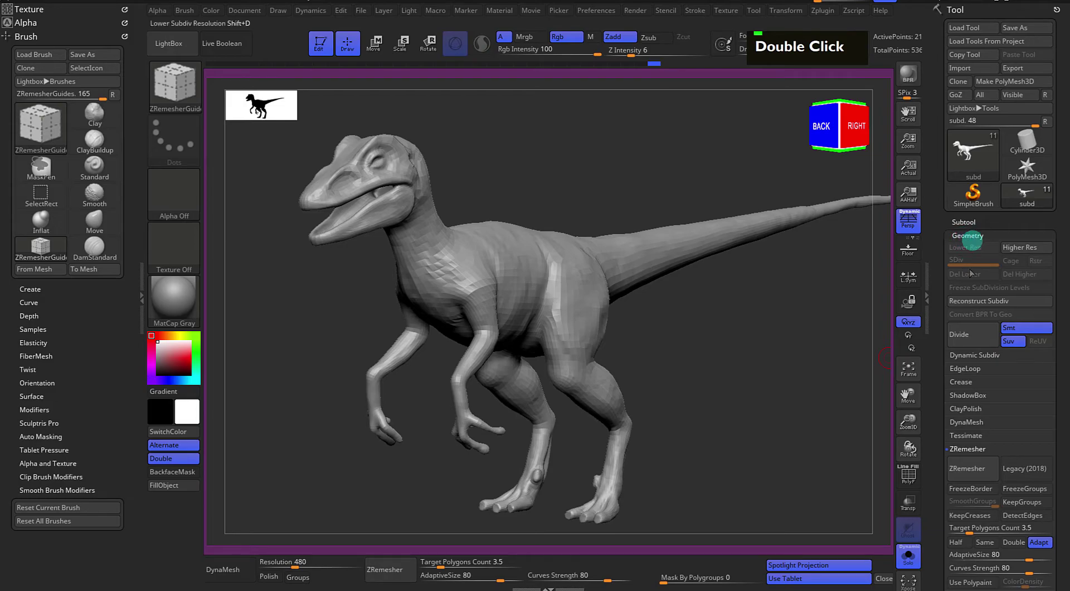
pyautogui.click(963, 340)
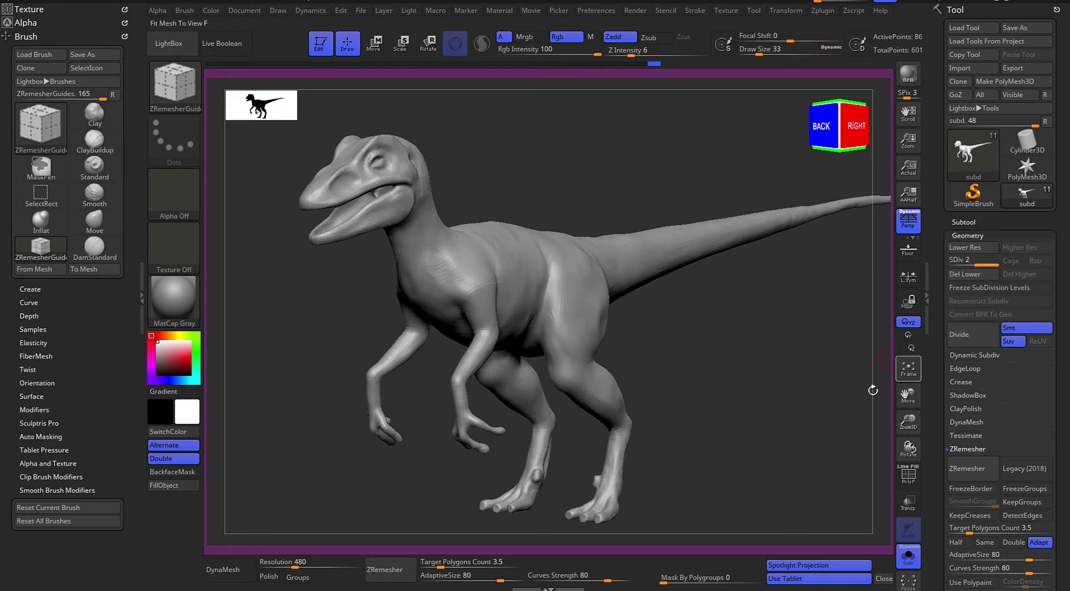
pyautogui.keyDown('alt'); pyautogui.moveTo(752, 354); pyautogui.dragTo(788, 371); pyautogui.keyUp('alt')
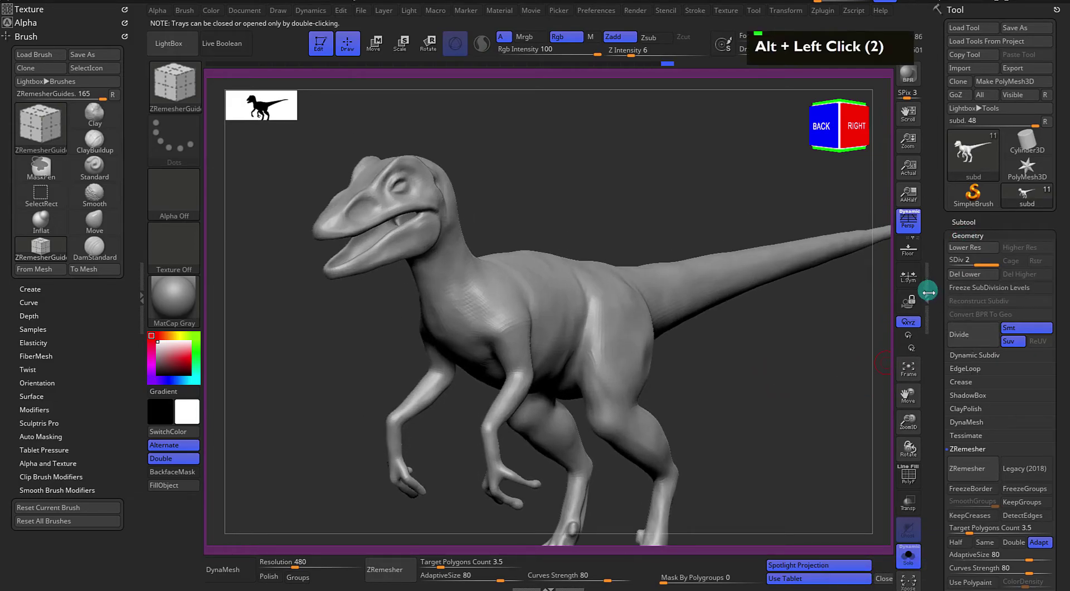
pyautogui.doubleClick(937, 298)
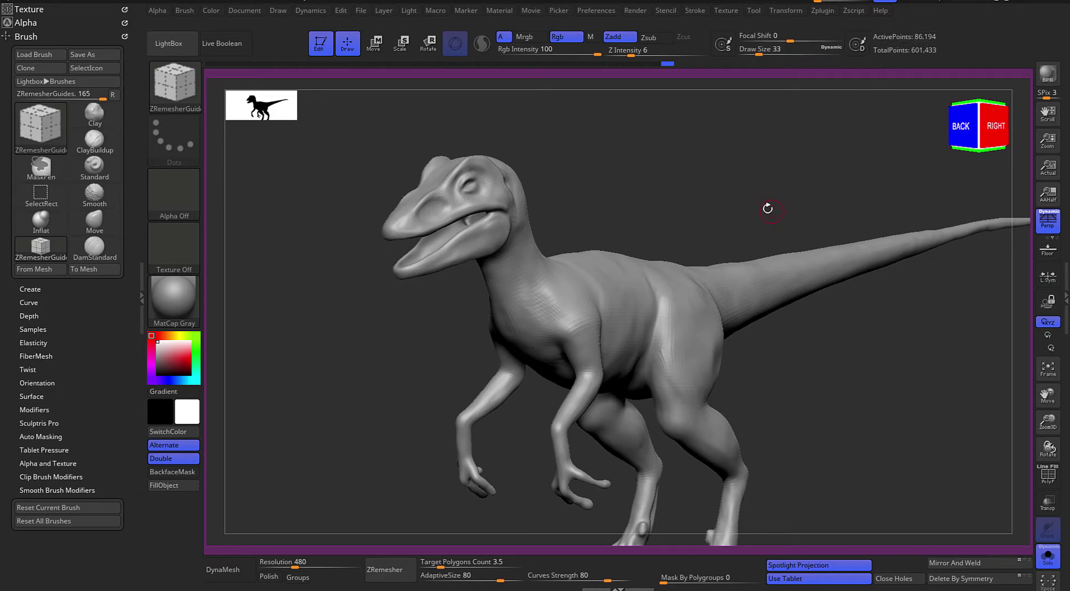
# Switch the body between subdivision levels 1 and 2 to compare them, ending on level 1, and delete the higher level
pyautogui.hotkey('shift', 'd')
pyautogui.doubleClick(1063, 287)
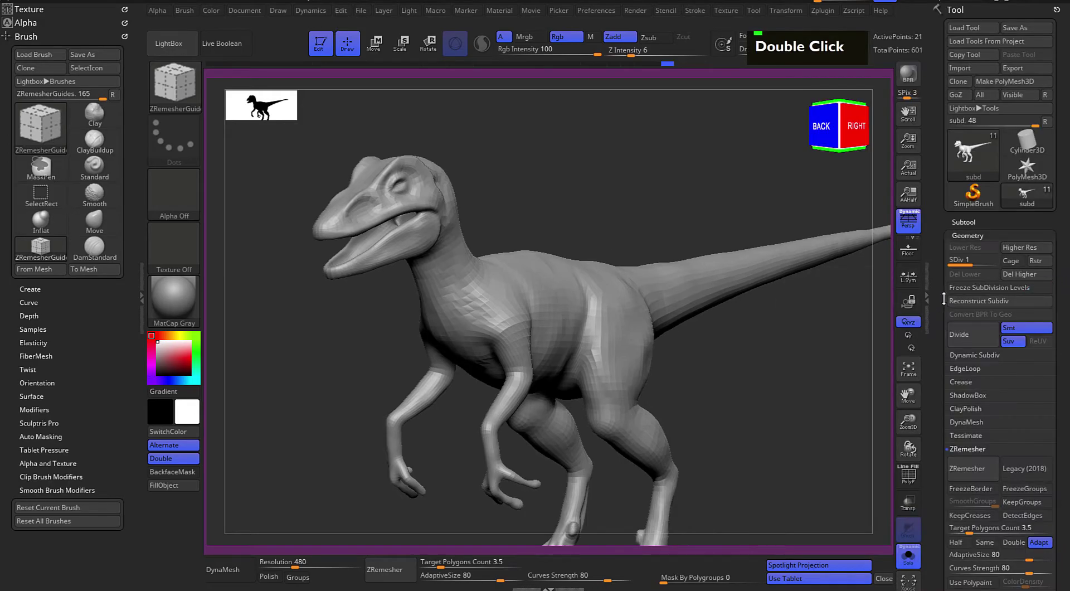
pyautogui.moveTo(960, 264)
pyautogui.mouseDown()
pyautogui.moveTo(991, 260)
pyautogui.moveTo(970, 276)
pyautogui.mouseUp()
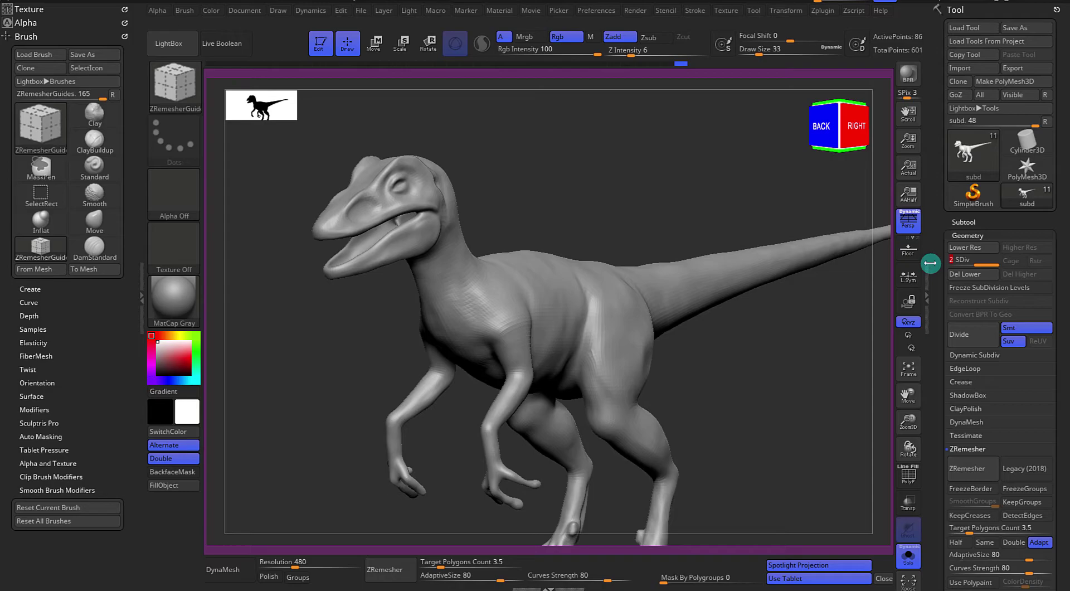
pyautogui.press('ctrl')
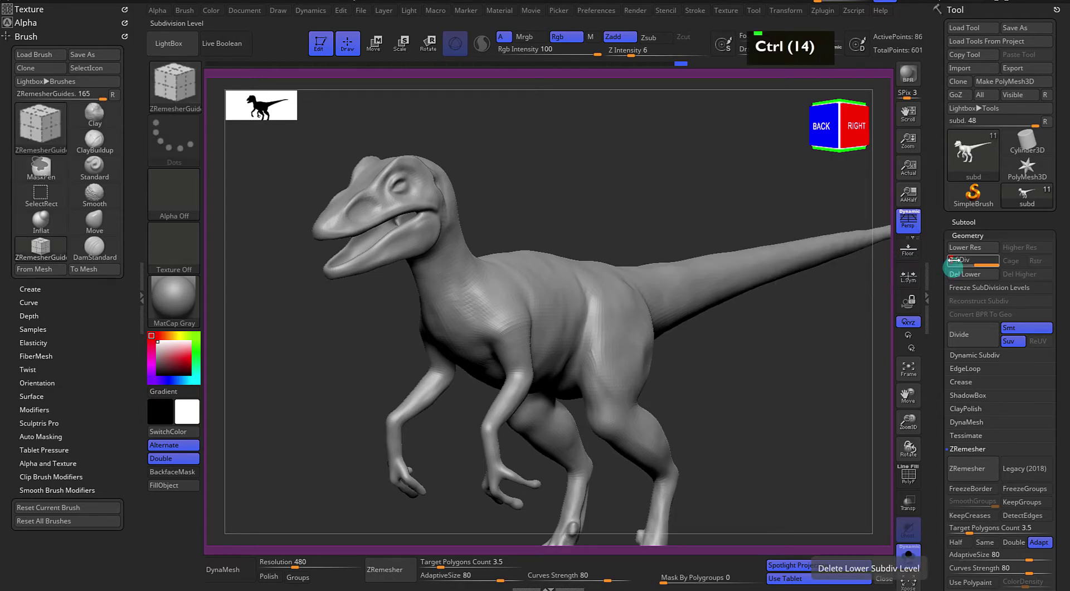
pyautogui.click(966, 260)
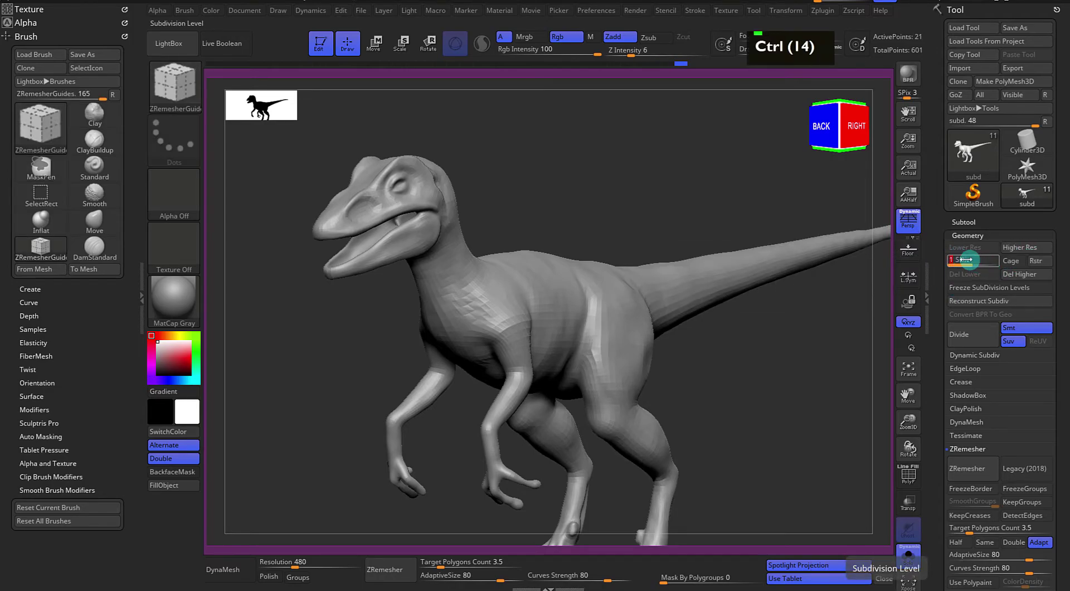
pyautogui.click(1013, 274)
# Turn off Solo, run ProjectAll to transfer the project mesh's shape onto subd, and isolate subd to inspect the result
pyautogui.doubleClick(966, 235)
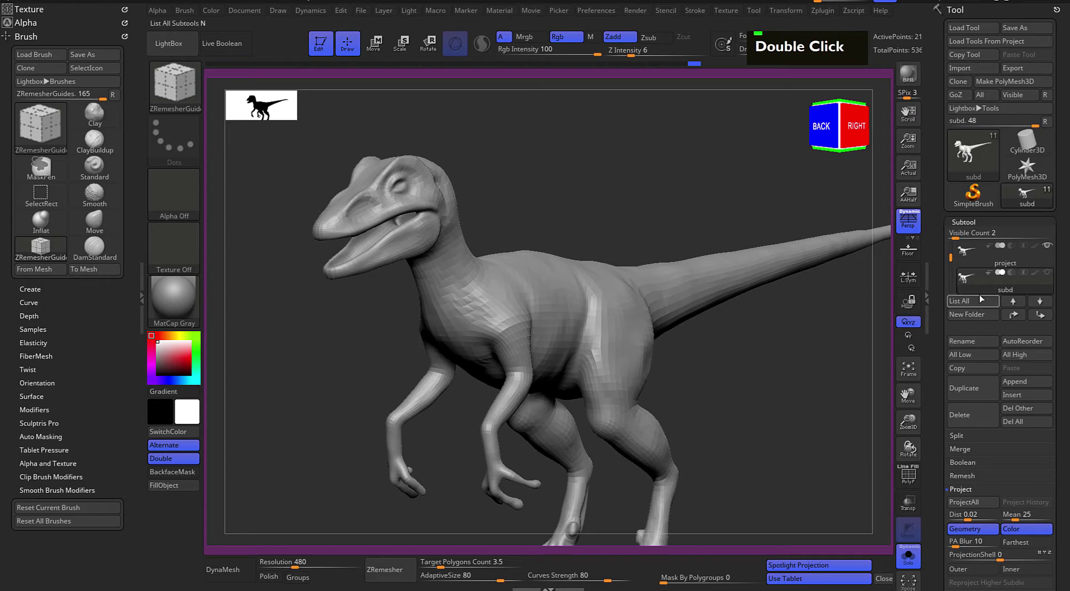
pyautogui.moveTo(935, 363); pyautogui.dragTo(934, 337)
pyautogui.click(1030, 227)
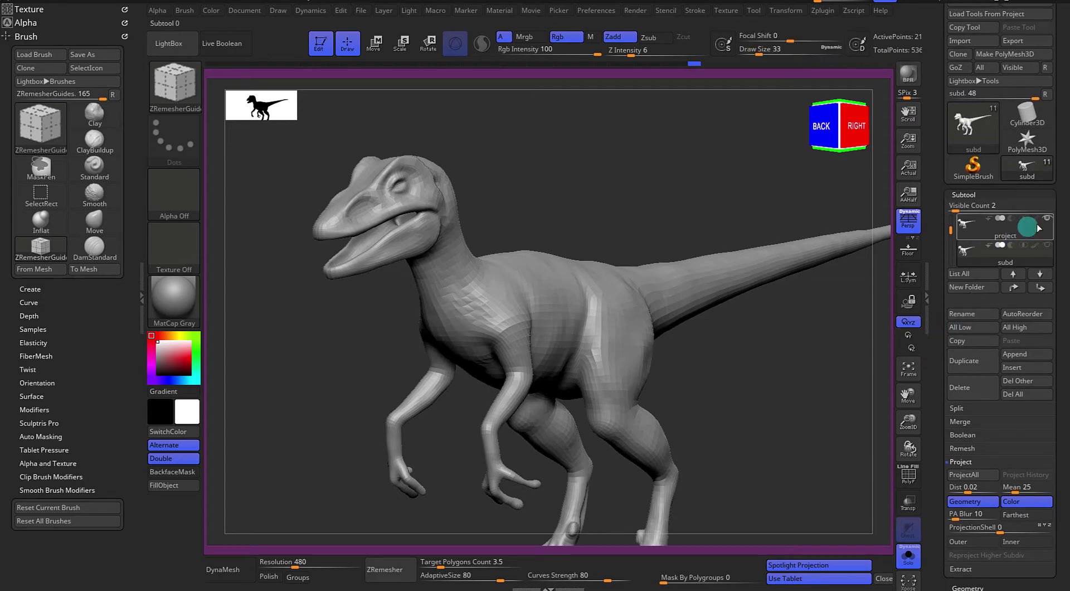
pyautogui.click(908, 556)
pyautogui.moveTo(796, 442); pyautogui.dragTo(785, 414)
pyautogui.click(967, 475)
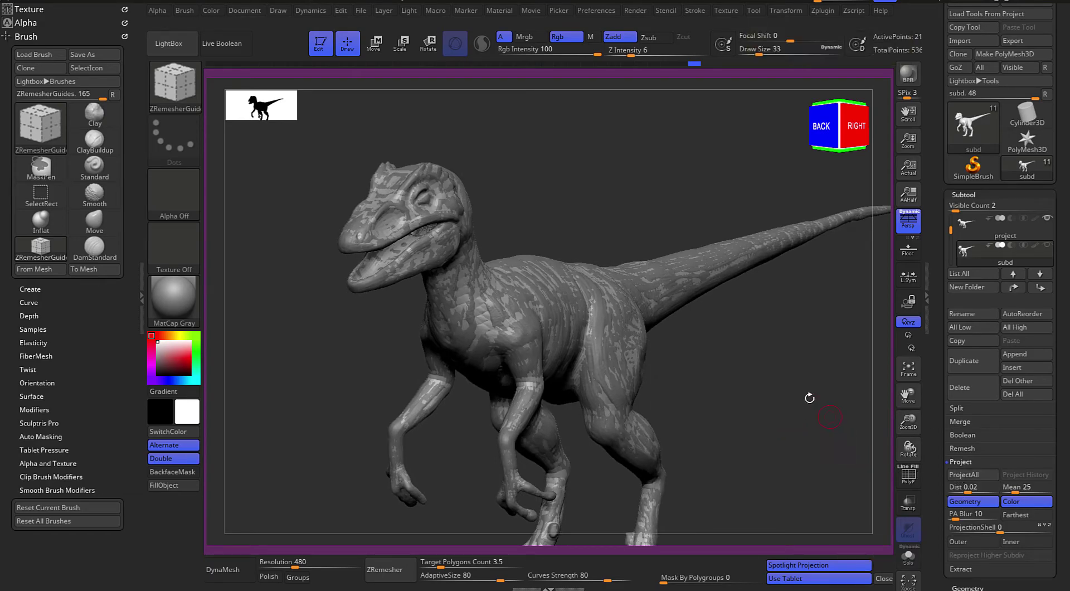
pyautogui.hotkey('shift', 'd')
pyautogui.hotkey('shift', 'd')
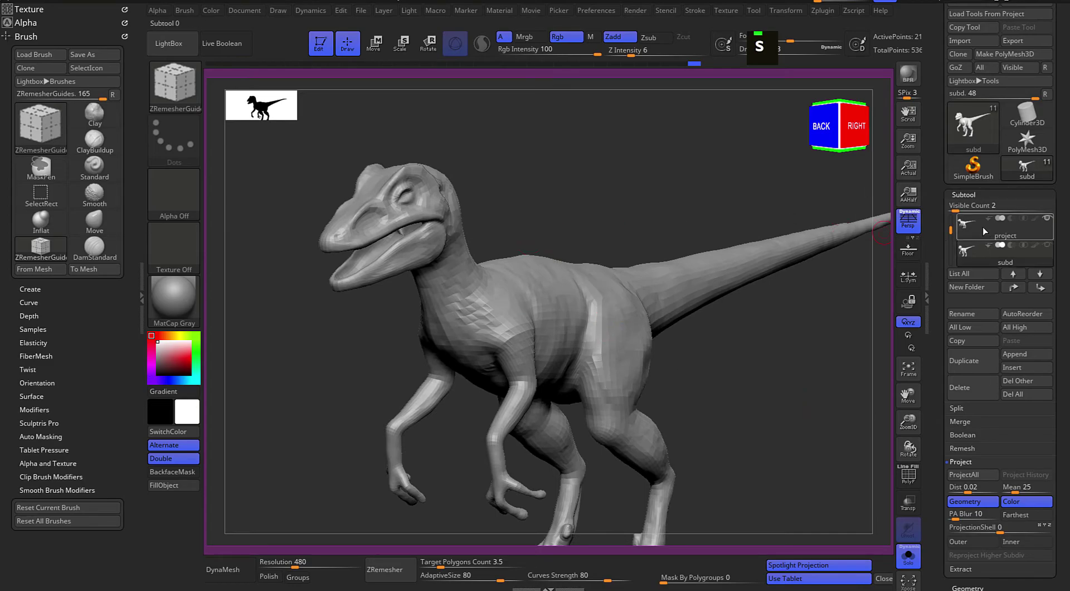
pyautogui.moveTo(976, 230)
pyautogui.moveTo(827, 353); pyautogui.dragTo(573, 303)
pyautogui.moveTo(750, 386); pyautogui.dragTo(758, 388)
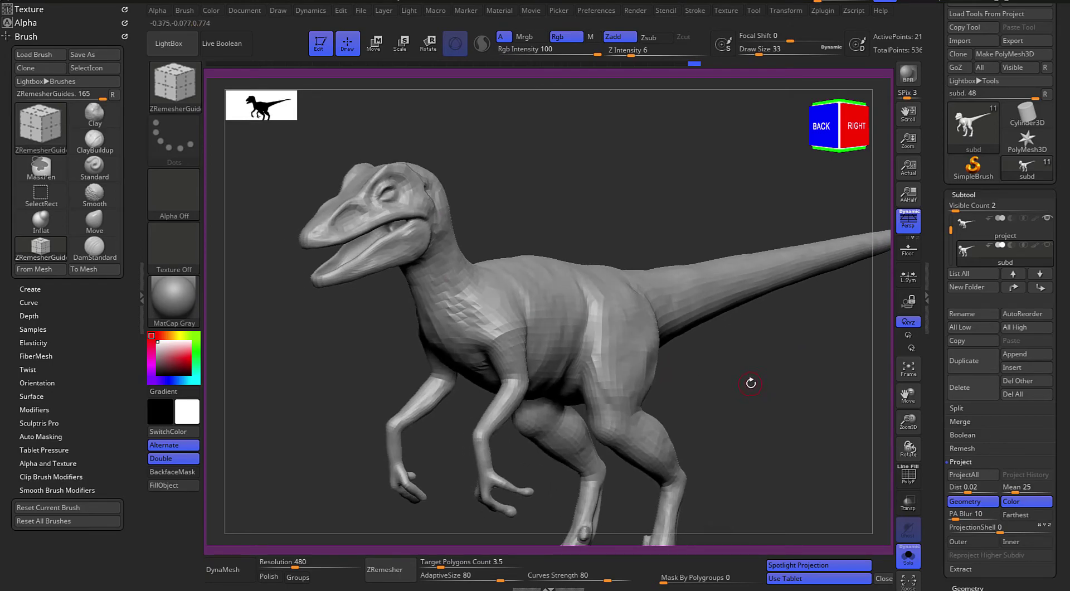
# Divide the projected body once and check its active point count
pyautogui.hotkey('ctrl', 'd')
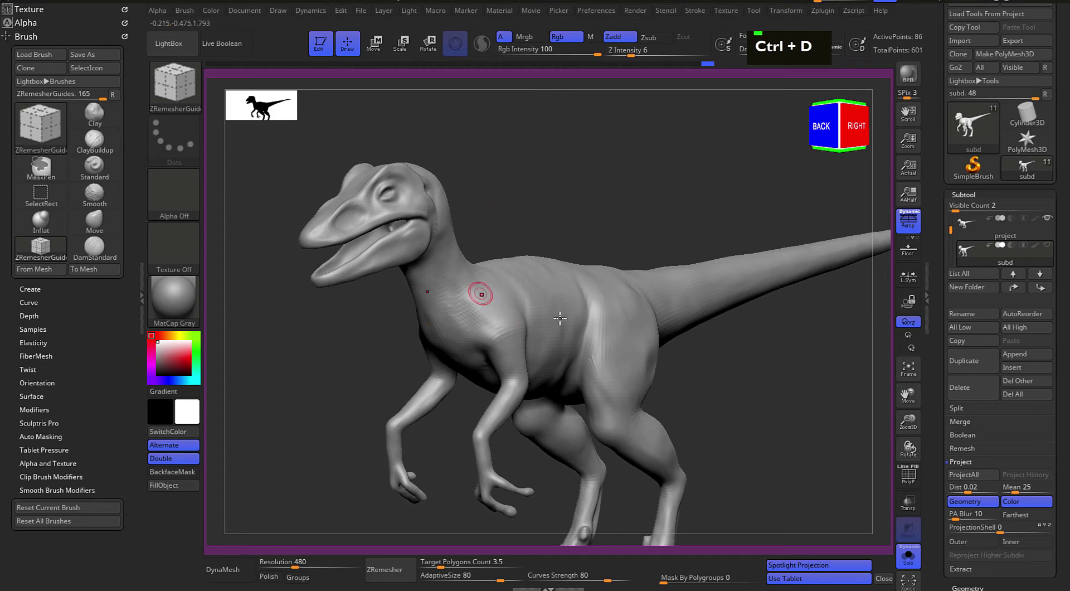
pyautogui.moveTo(742, 367)
pyautogui.keyDown('alt'); pyautogui.mouseDown()
pyautogui.moveTo(721, 363)
pyautogui.moveTo(741, 351)
pyautogui.mouseUp(); pyautogui.keyUp('alt')
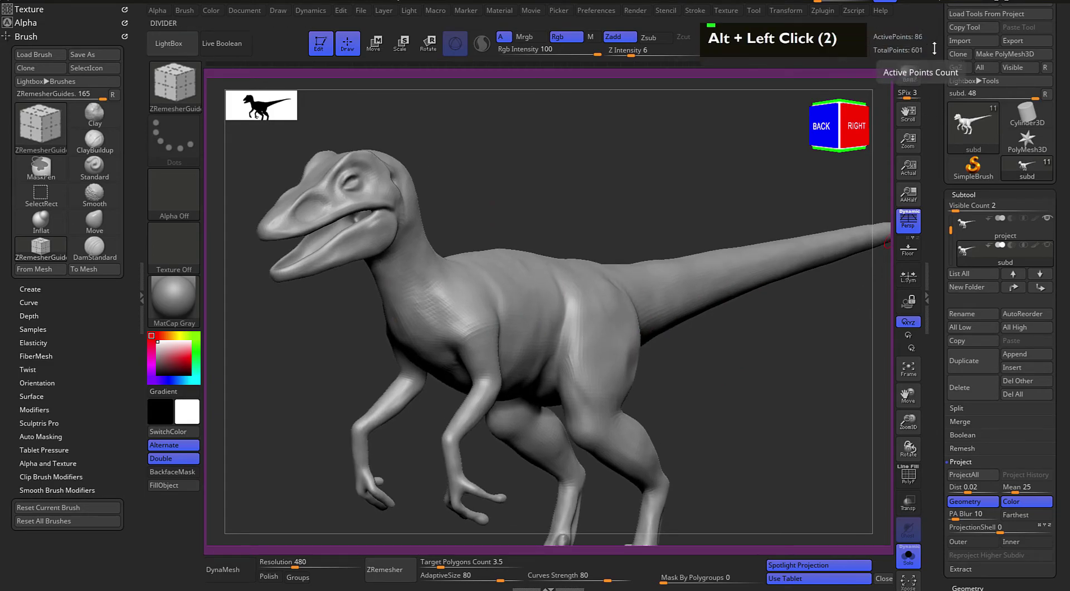
pyautogui.doubleClick(927, 298)
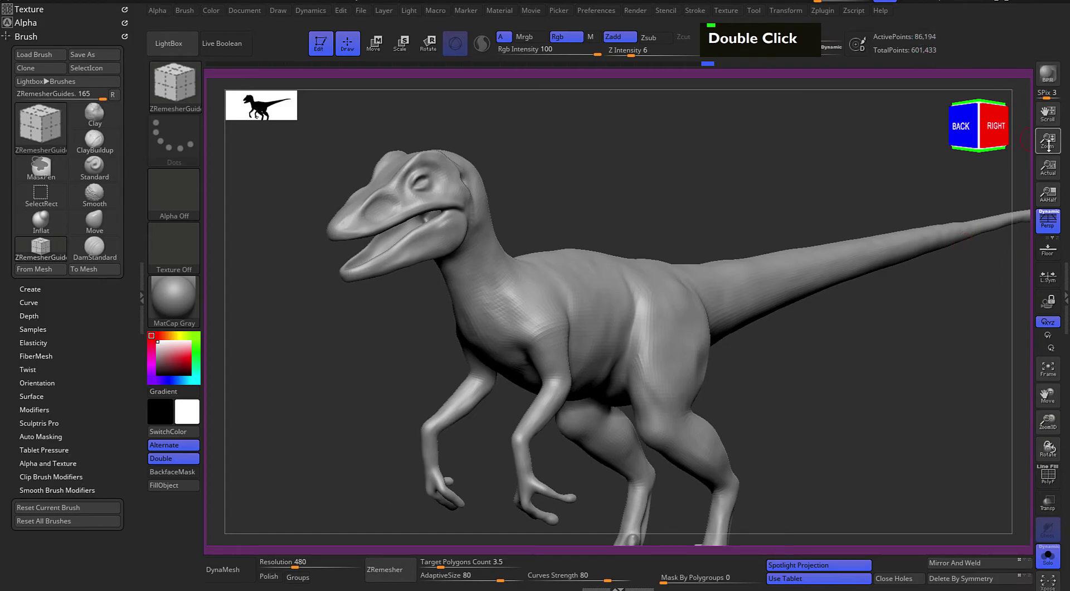
pyautogui.doubleClick(1065, 149)
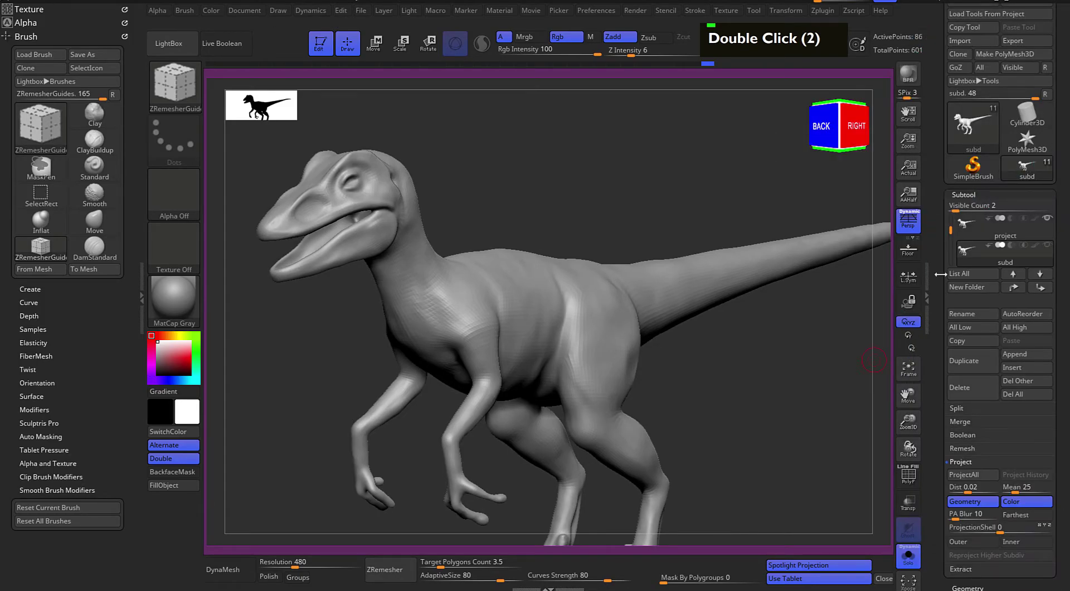
# Turn off Solo, run ProjectAll on the divided body, and isolate it to inspect the detail on the head, torso and legs
pyautogui.click(908, 558)
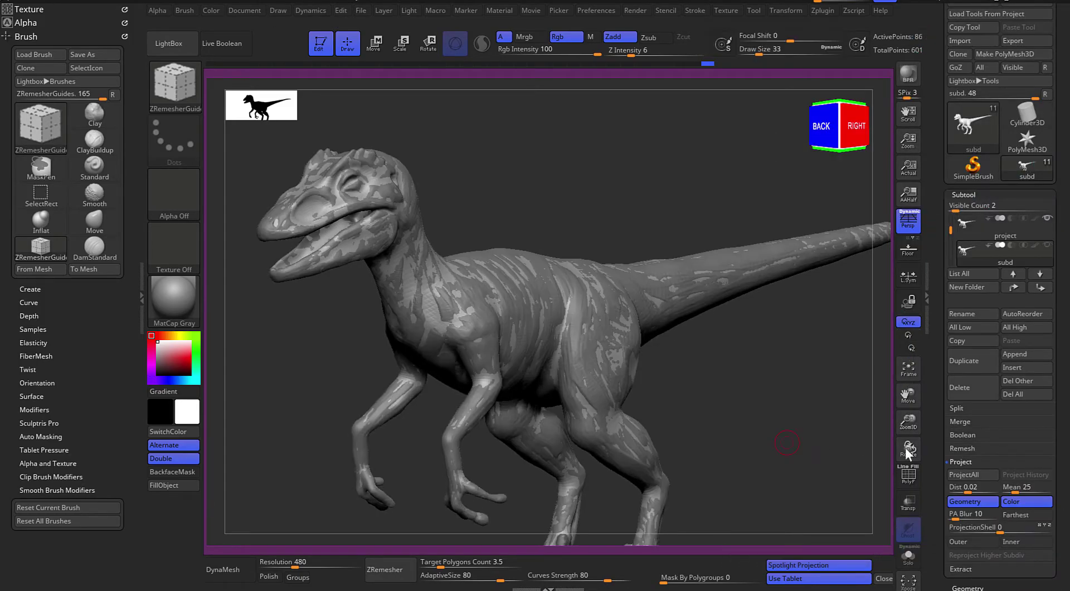
pyautogui.click(960, 474)
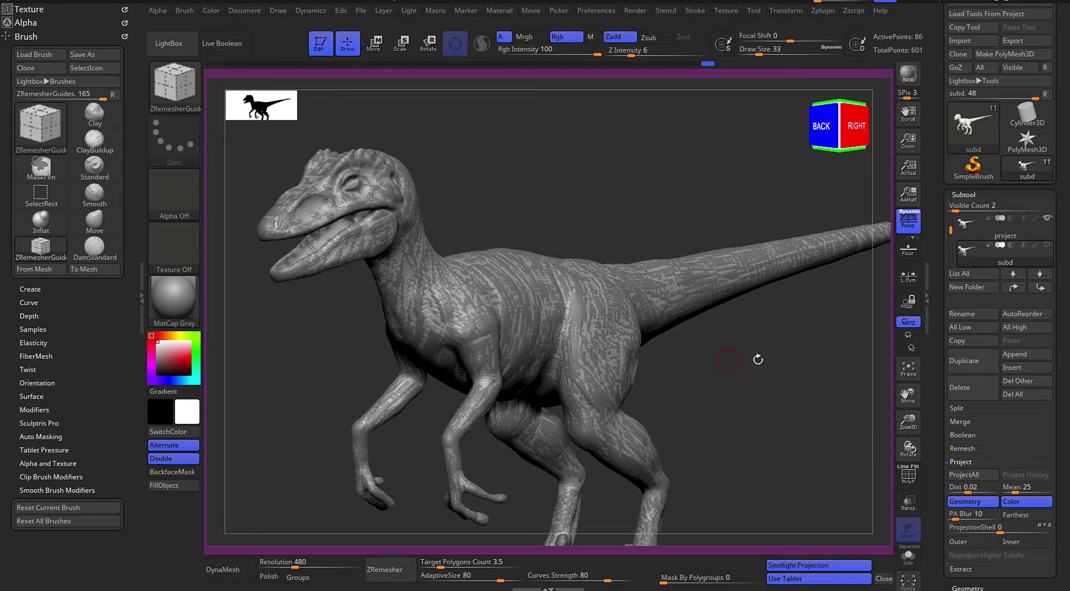
pyautogui.press('s')
pyautogui.keyDown('alt'); pyautogui.moveTo(760, 367); pyautogui.dragTo(784, 352); pyautogui.keyUp('alt')
pyautogui.keyDown('alt'); pyautogui.moveTo(776, 365); pyautogui.dragTo(772, 406); pyautogui.keyUp('alt')
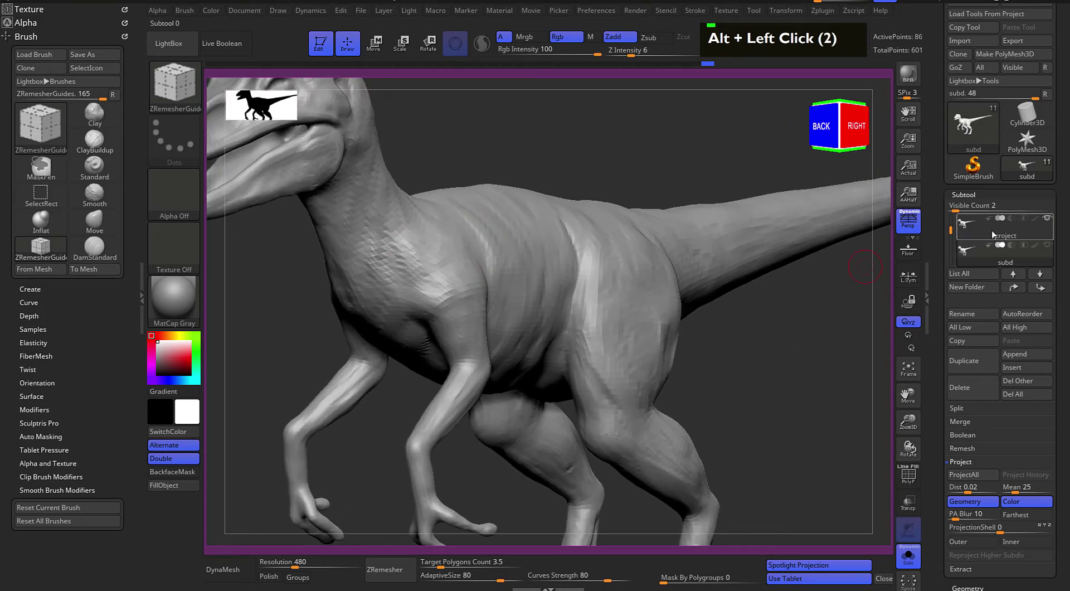
pyautogui.keyDown('alt'); pyautogui.moveTo(838, 294); pyautogui.dragTo(796, 345); pyautogui.keyUp('alt')
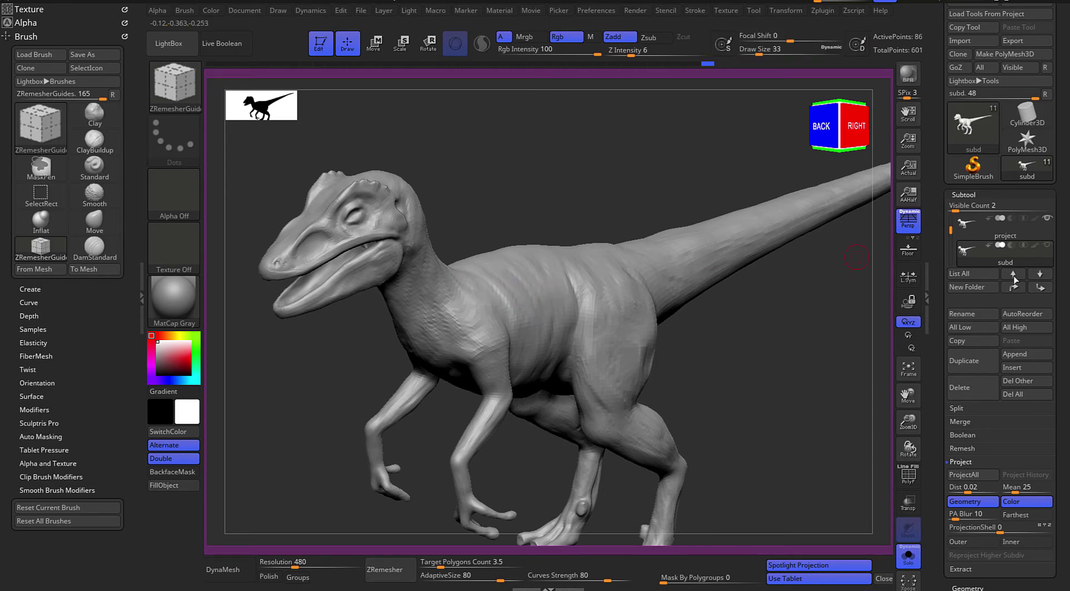
pyautogui.moveTo(820, 370); pyautogui.dragTo(815, 367)
pyautogui.moveTo(743, 365)
pyautogui.mouseDown()
pyautogui.moveTo(745, 342)
pyautogui.moveTo(744, 363)
pyautogui.moveTo(776, 377)
pyautogui.moveTo(747, 383)
pyautogui.mouseUp()
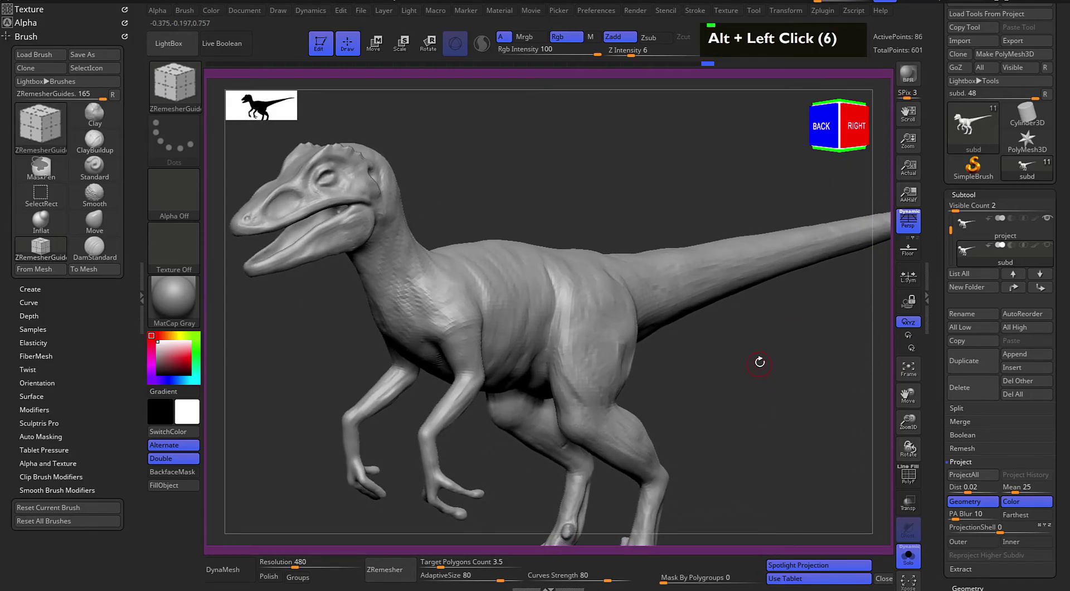
# Divide the subd body once, turn off Solo, and run ProjectAll to transfer the project mesh's detail onto it
pyautogui.press('ctrl')
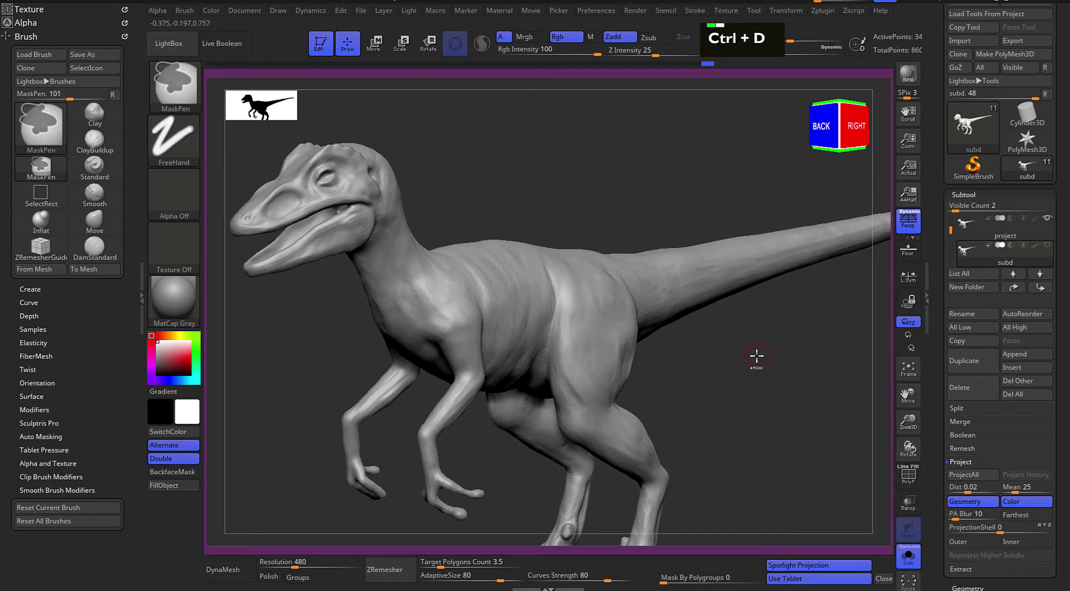
pyautogui.press('s')
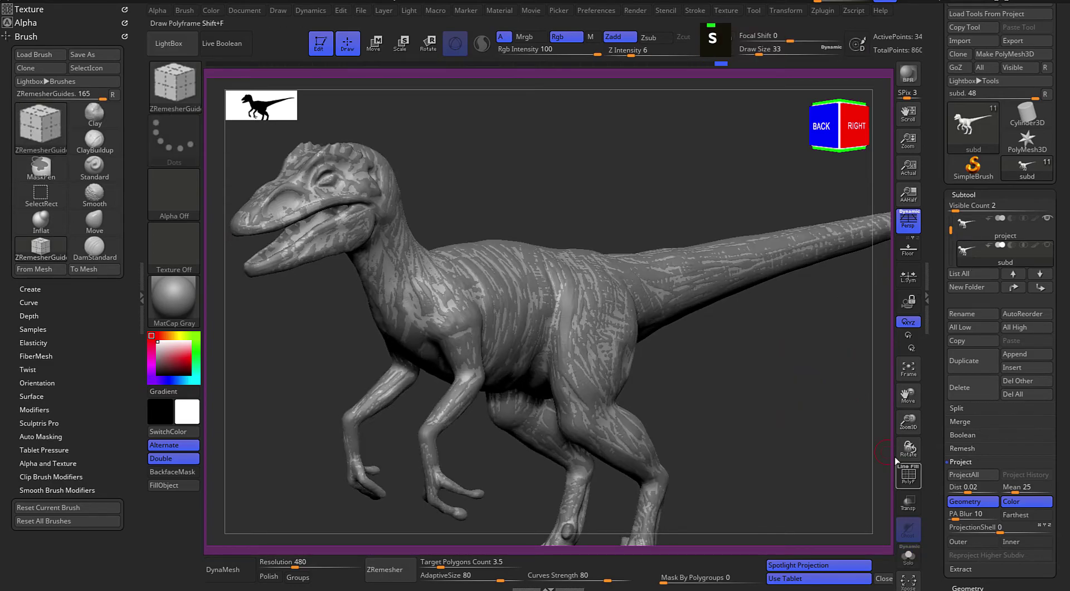
pyautogui.click(973, 475)
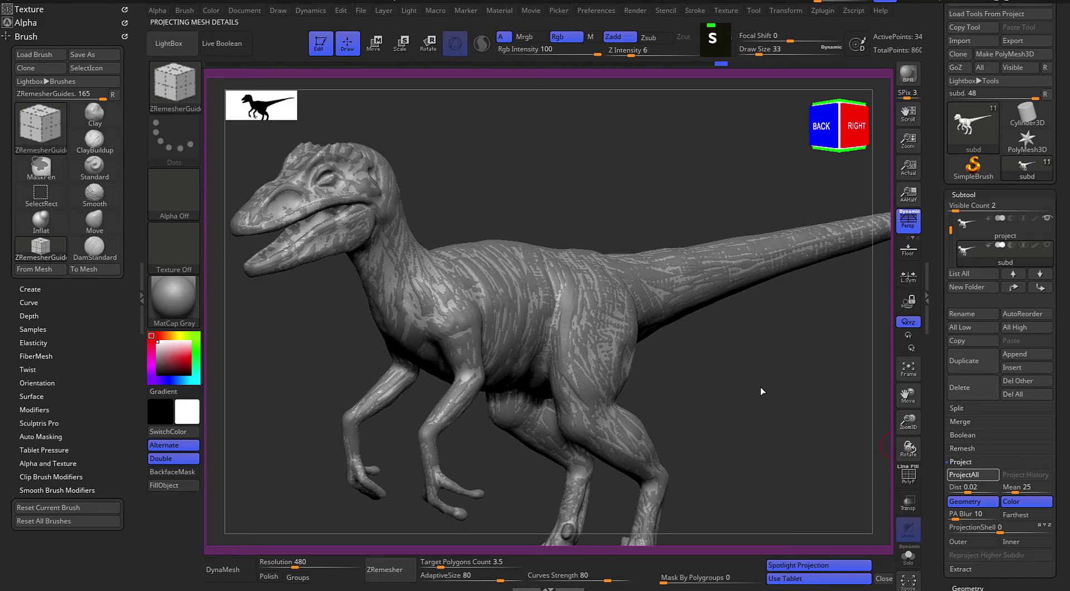
# Divide the projected body once more and check its active point count
pyautogui.hotkey('ctrl', 'd')
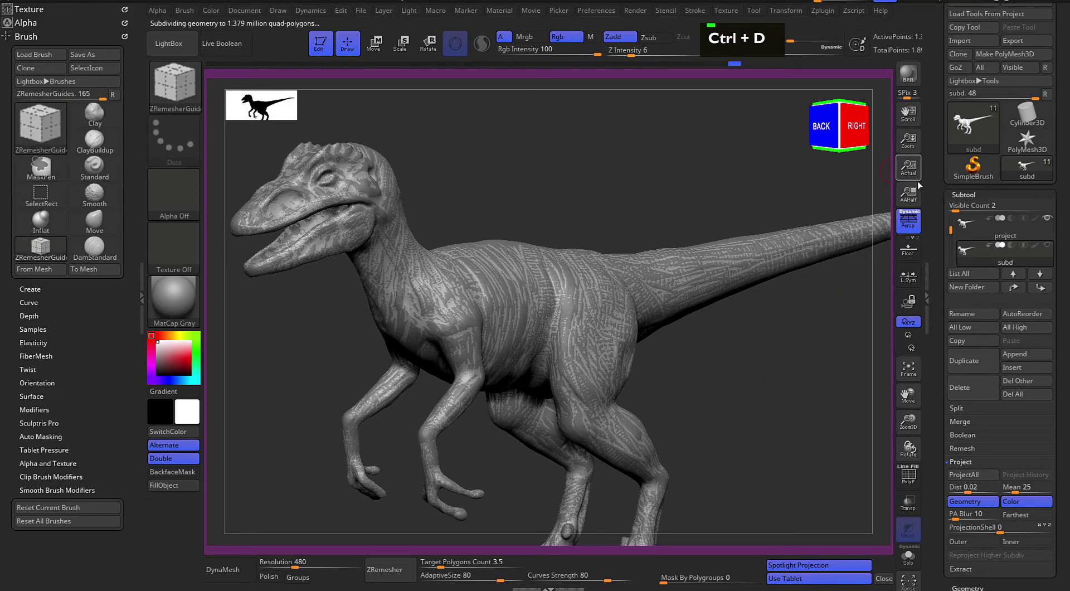
pyautogui.doubleClick(926, 23)
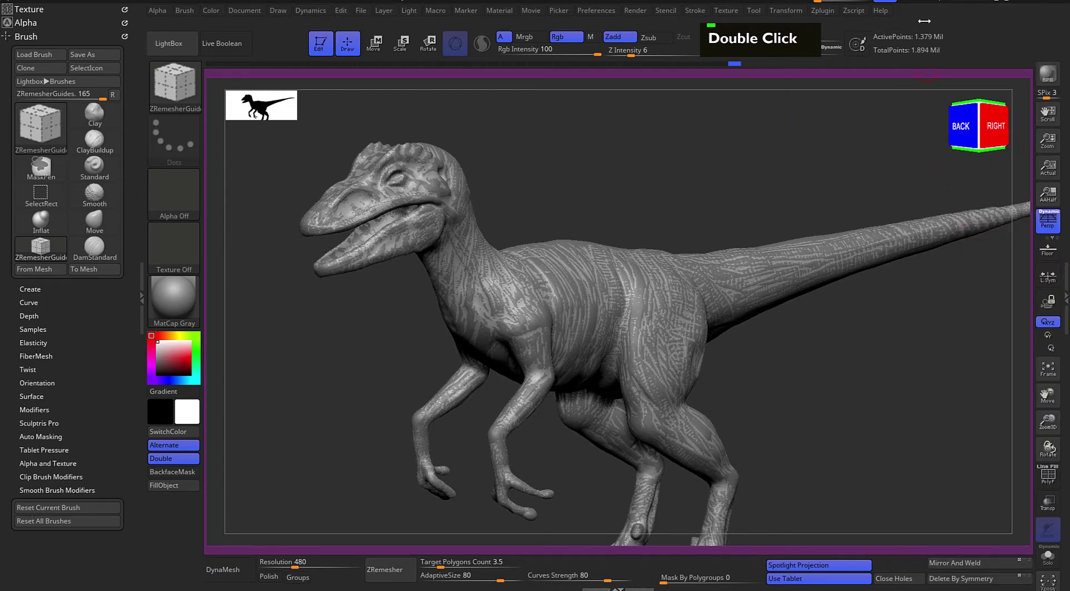
pyautogui.doubleClick(1064, 242)
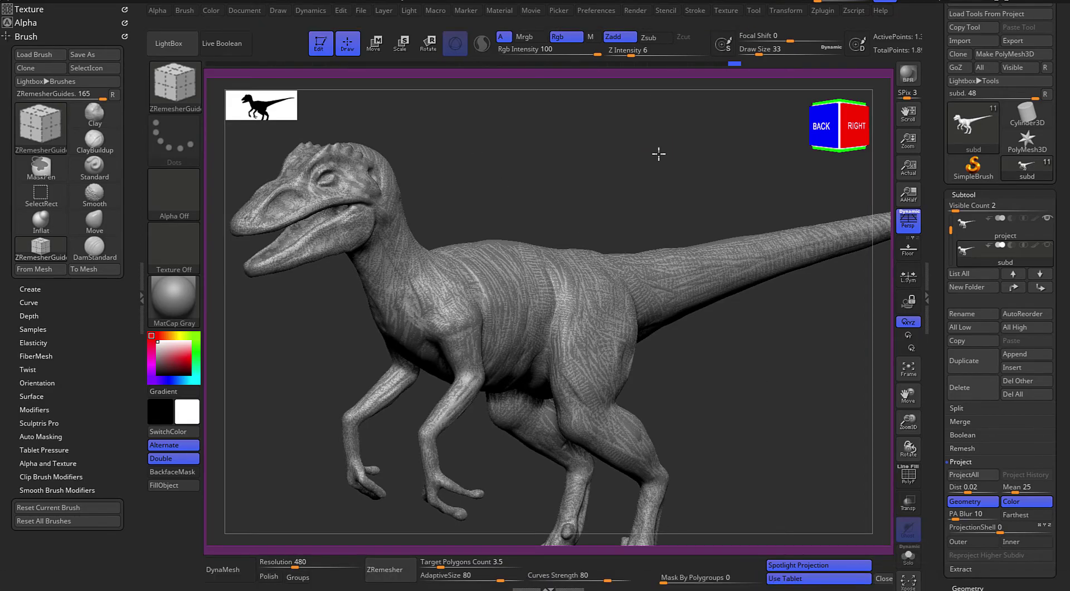
# Toggle the project mesh's visibility and switch subdivision levels to inspect the projected detail on the body
pyautogui.moveTo(659, 154); pyautogui.dragTo(647, 170)
pyautogui.keyDown('alt'); pyautogui.moveTo(587, 188); pyautogui.dragTo(622, 196); pyautogui.keyUp('alt')
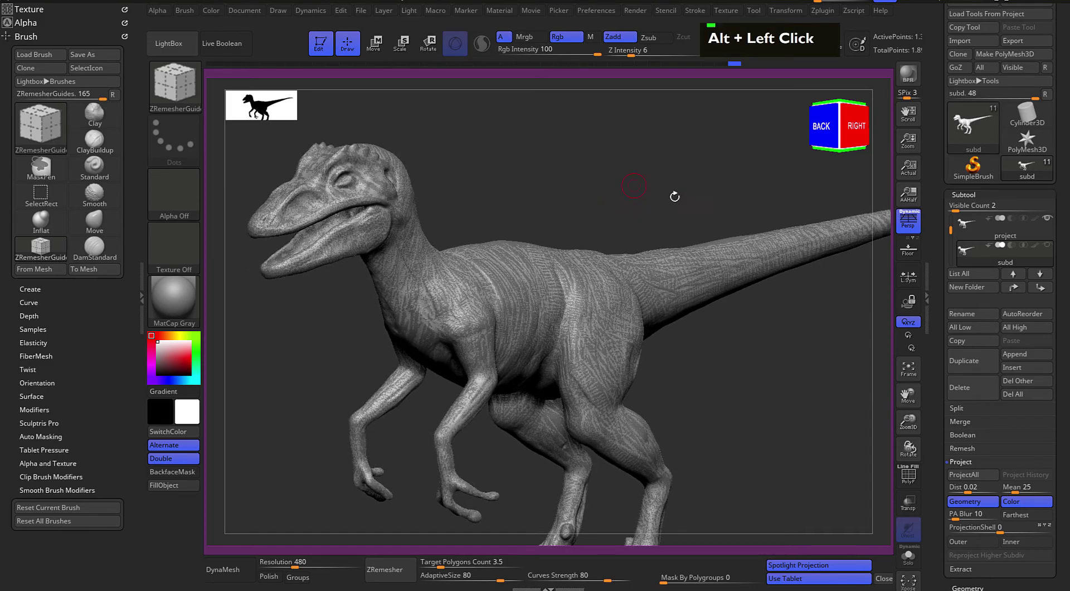
pyautogui.click(1048, 219)
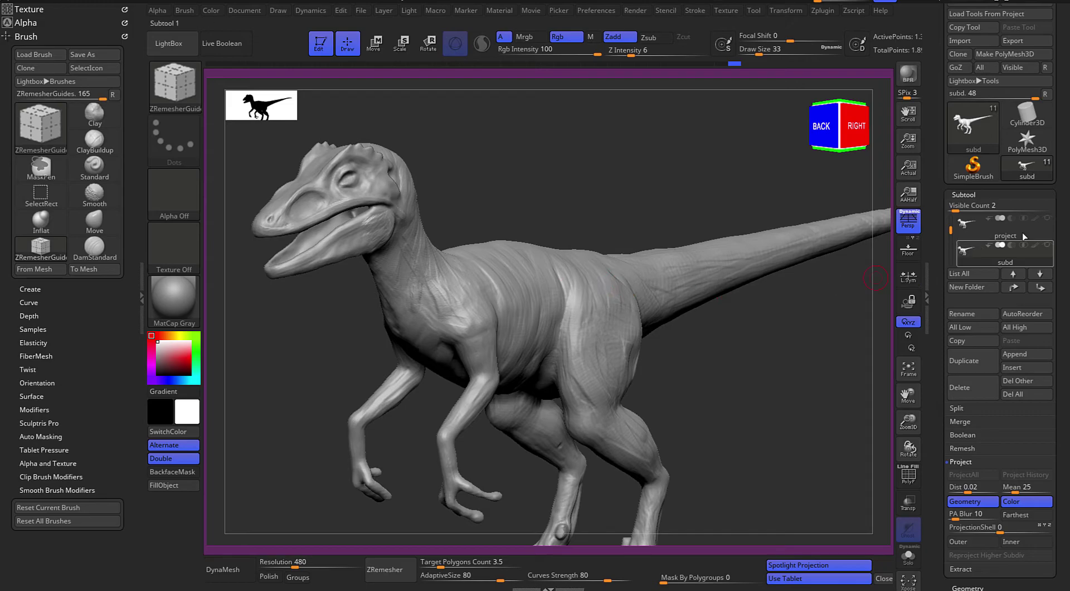
pyautogui.click(1048, 218)
pyautogui.moveTo(770, 362); pyautogui.dragTo(621, 340)
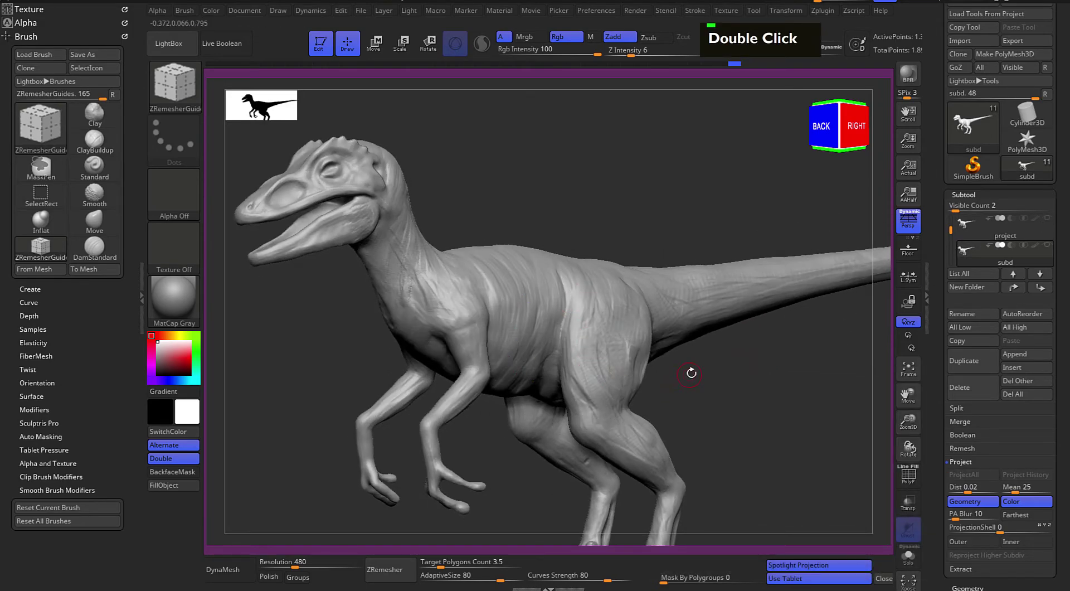
pyautogui.hotkey('shift', 'd')
pyautogui.hotkey('shift', 'd')
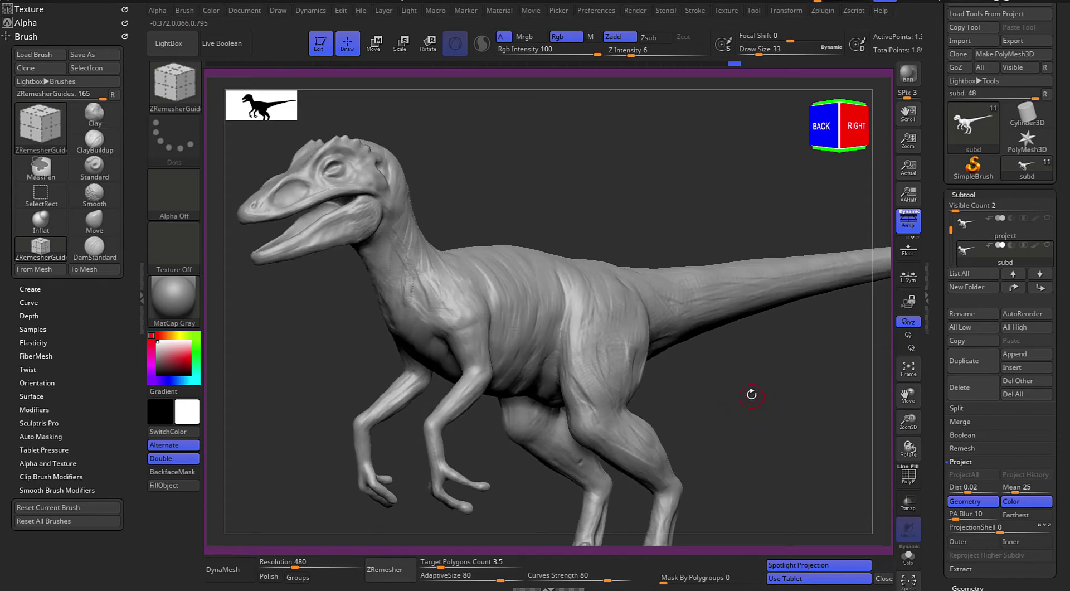
# Show the polyframe to inspect the edge flow on the torso, legs and tail, and hide it again
pyautogui.hotkey('shift', 'f')
pyautogui.keyDown('alt'); pyautogui.moveTo(756, 391); pyautogui.dragTo(771, 445); pyautogui.keyUp('alt')
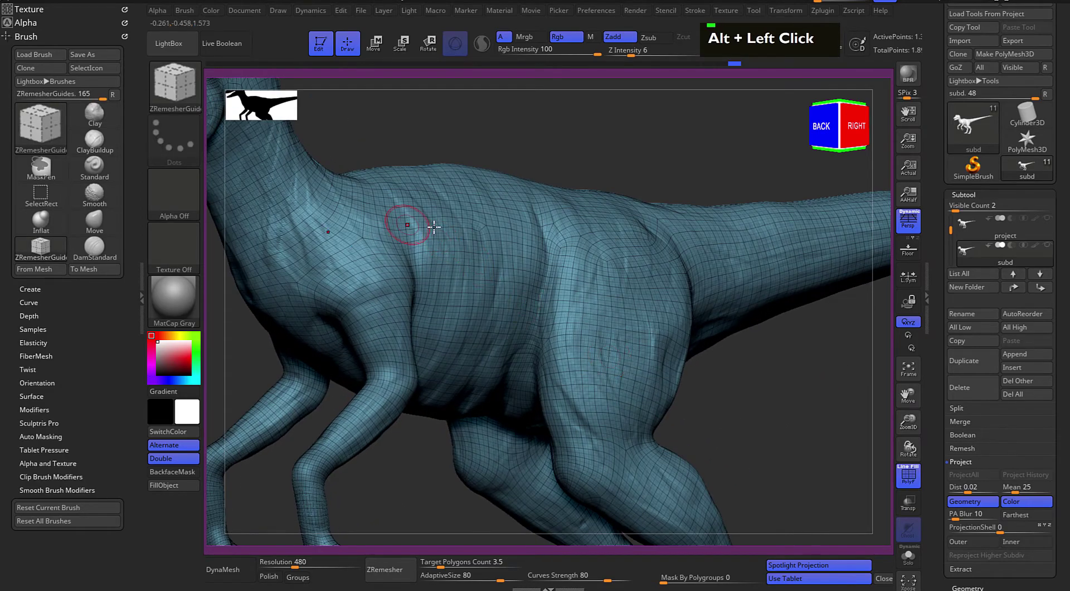
pyautogui.keyDown('alt'); pyautogui.moveTo(795, 385); pyautogui.dragTo(728, 400); pyautogui.keyUp('alt')
pyautogui.press('s')
pyautogui.press('s')
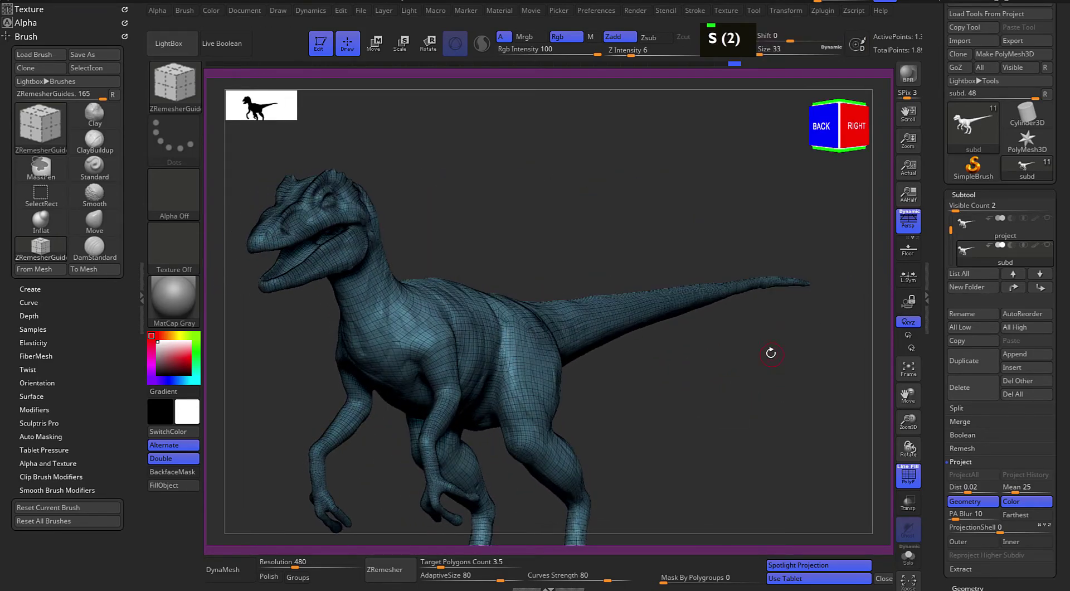
pyautogui.hotkey('shift', 'f')
# Set the draw size to 94 and smooth the rough surface of the torso and upper hind leg
pyautogui.moveTo(747, 344)
pyautogui.keyDown('alt'); pyautogui.mouseDown()
pyautogui.moveTo(771, 284)
pyautogui.moveTo(781, 355)
pyautogui.moveTo(733, 353)
pyautogui.mouseUp(); pyautogui.keyUp('alt')
pyautogui.press('space')
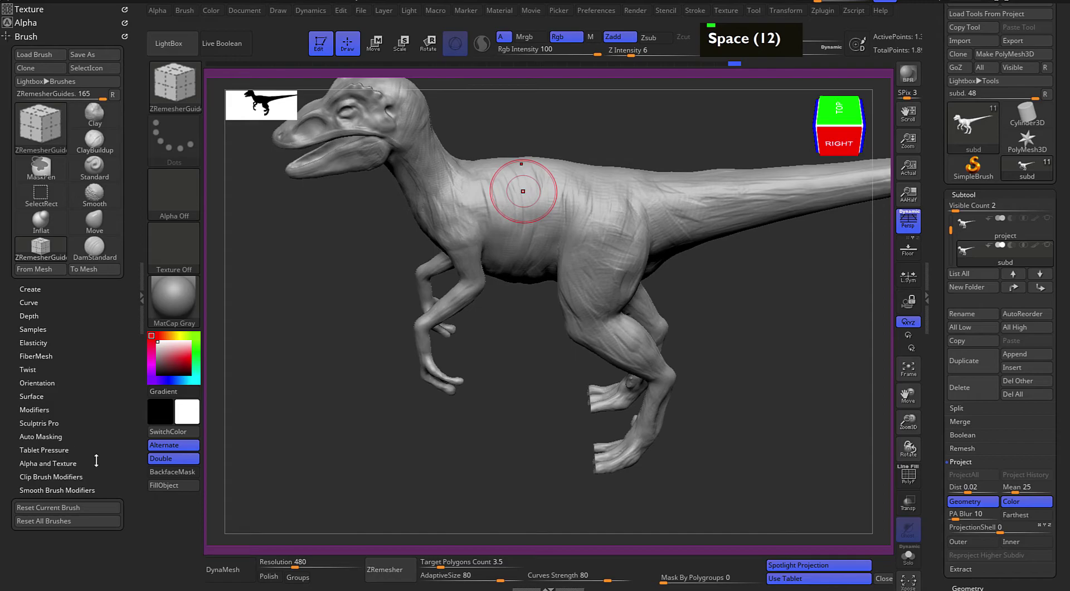
pyautogui.keyDown('shift'); pyautogui.moveTo(590, 358); pyautogui.dragTo(736, 332); pyautogui.keyUp('shift')
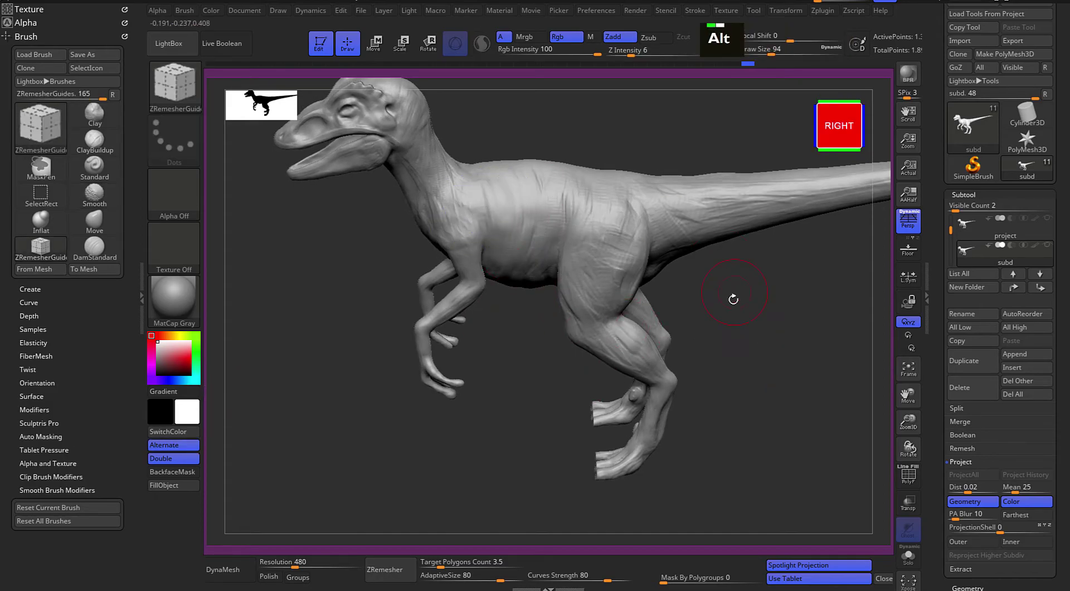
pyautogui.keyDown('alt'); pyautogui.moveTo(738, 296); pyautogui.dragTo(660, 323); pyautogui.keyUp('alt')
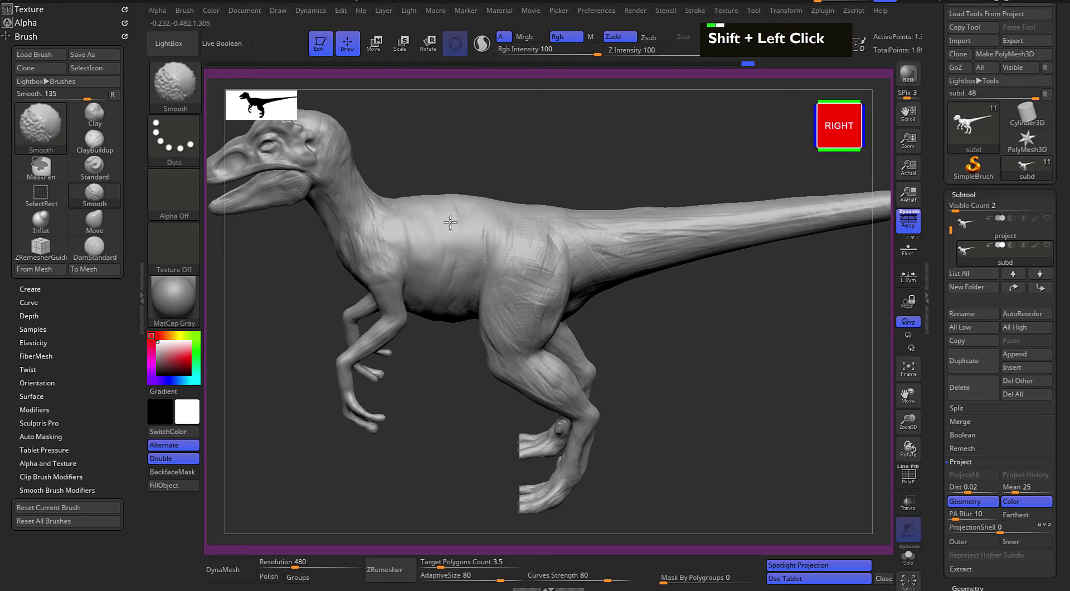
pyautogui.press('shift')
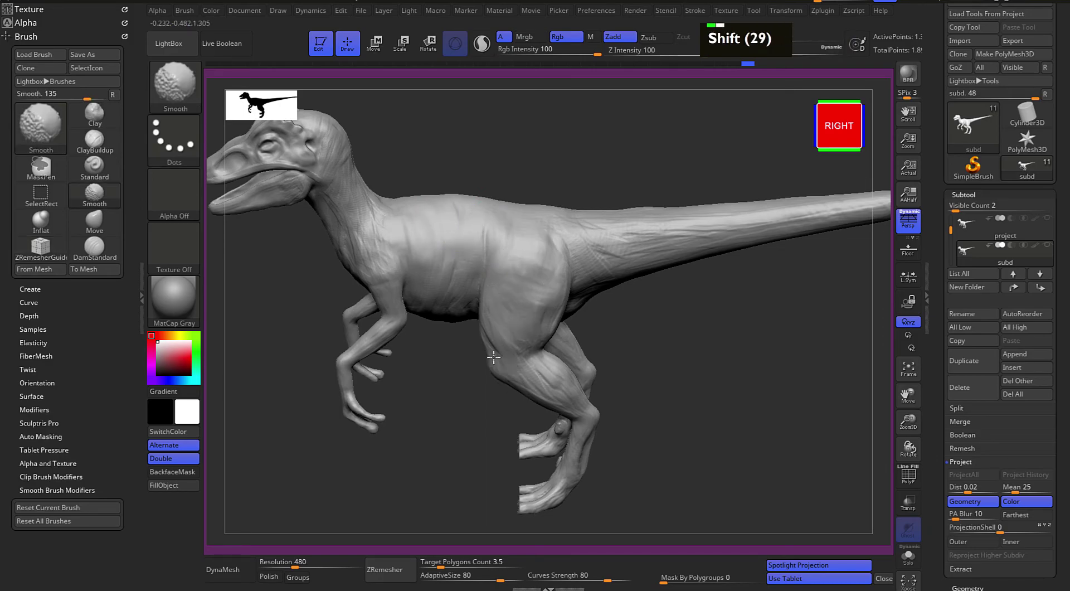
# Smooth the tail toward its tip
pyautogui.keyDown('alt'); pyautogui.moveTo(743, 212); pyautogui.dragTo(490, 277); pyautogui.keyUp('alt')
pyautogui.press('shift')
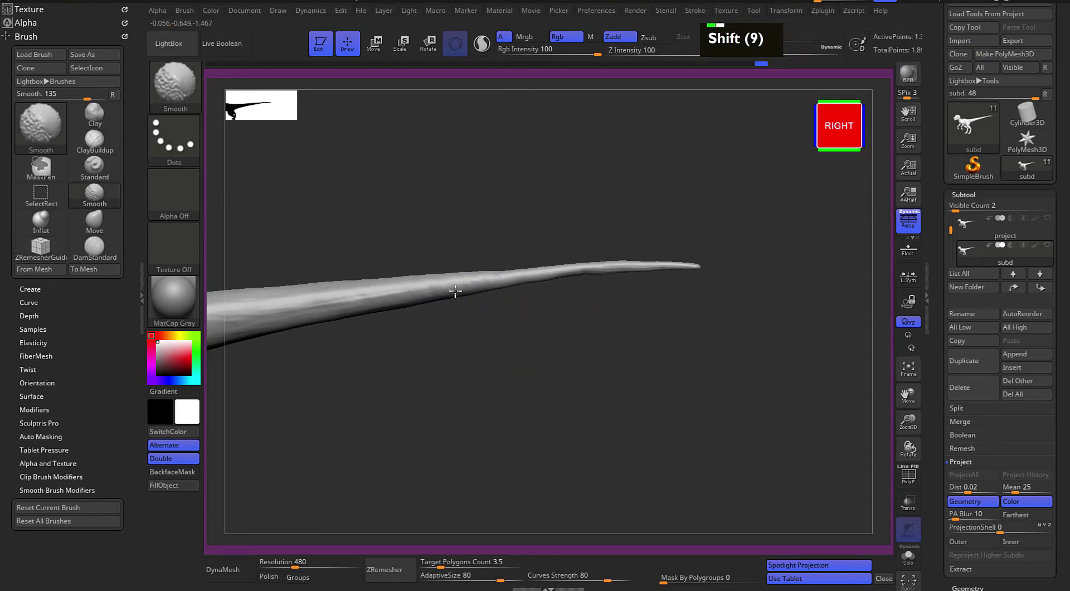
pyautogui.keyDown('alt'); pyautogui.moveTo(437, 375); pyautogui.dragTo(836, 371); pyautogui.keyUp('alt')
pyautogui.keyDown('alt'); pyautogui.click(201, 369); pyautogui.keyUp('alt')
pyautogui.moveTo(255, 383)
pyautogui.keyDown('alt'); pyautogui.mouseDown()
pyautogui.moveTo(415, 366)
pyautogui.moveTo(370, 404)
pyautogui.moveTo(421, 314)
pyautogui.mouseUp(); pyautogui.keyUp('alt')
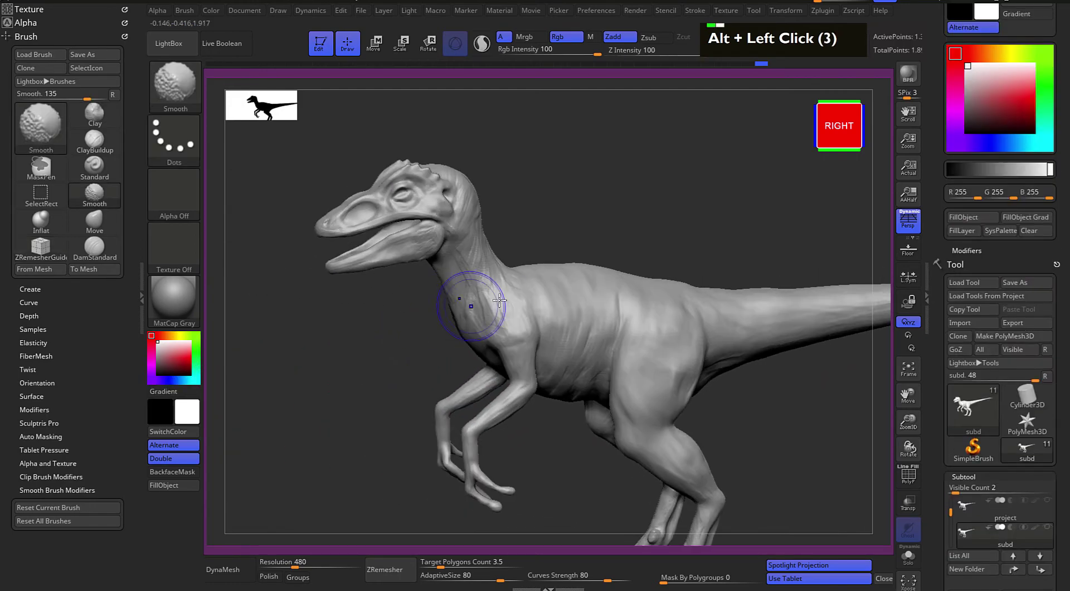
# Smooth the base of the neck, the ribs and the arm on the dinosaur's right side
pyautogui.keyDown('shift'); pyautogui.moveTo(497, 302); pyautogui.dragTo(494, 280); pyautogui.keyUp('shift')
pyautogui.press('shift')
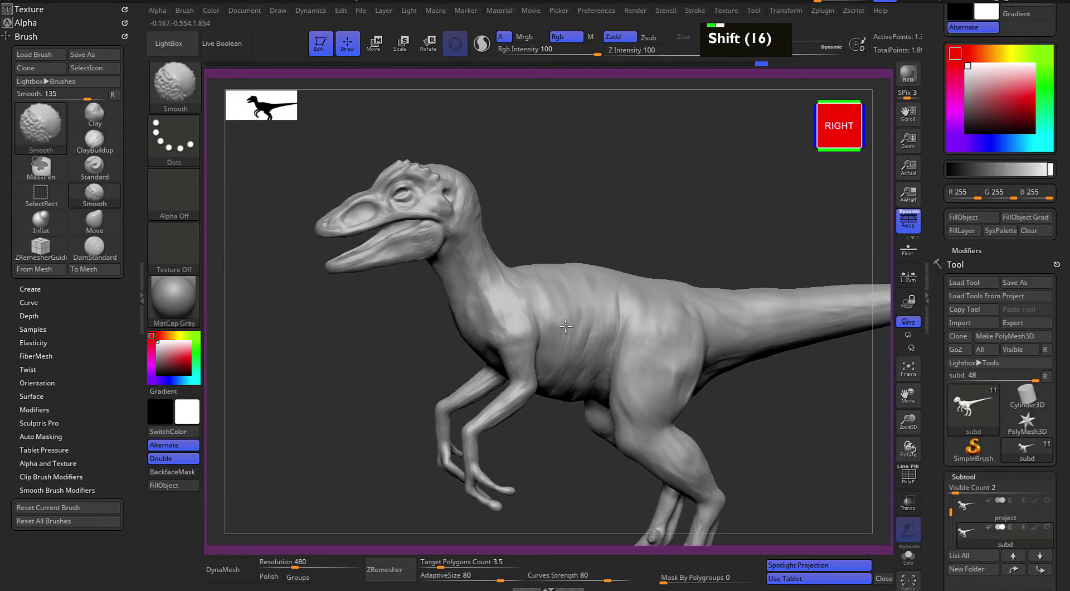
pyautogui.keyDown('alt'); pyautogui.moveTo(553, 395); pyautogui.dragTo(493, 338); pyautogui.keyUp('alt')
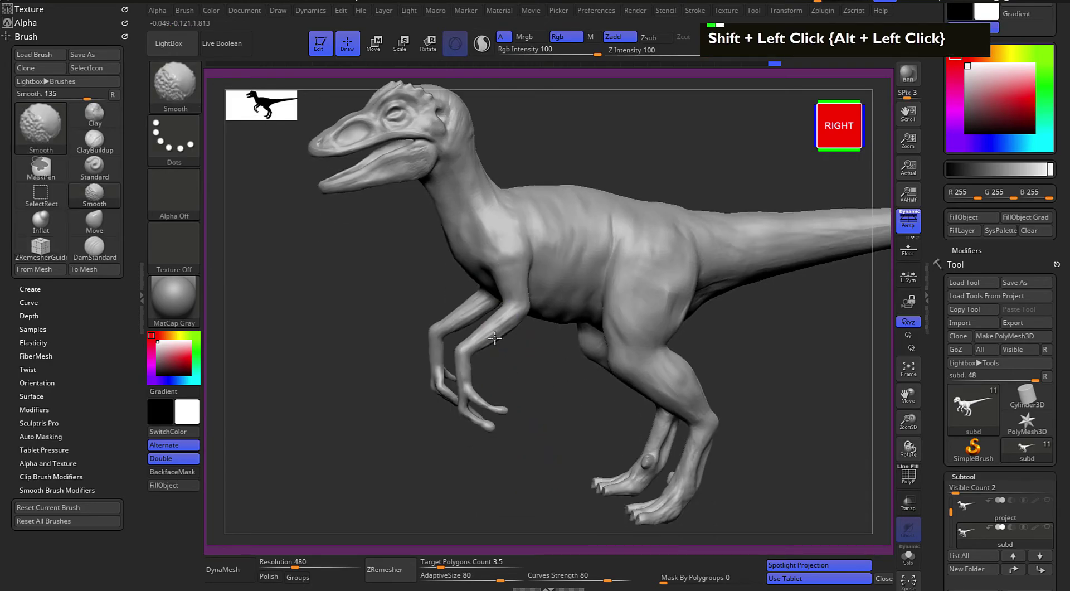
pyautogui.press('shift')
# Smooth the neck, jaw, snout and back of the head
pyautogui.keyDown('shift'); pyautogui.moveTo(471, 266); pyautogui.dragTo(467, 229); pyautogui.keyUp('shift')
pyautogui.keyDown('alt'); pyautogui.moveTo(585, 178); pyautogui.dragTo(657, 333); pyautogui.keyUp('alt')
pyautogui.keyDown('shift'); pyautogui.moveTo(505, 311); pyautogui.dragTo(451, 322); pyautogui.keyUp('shift')
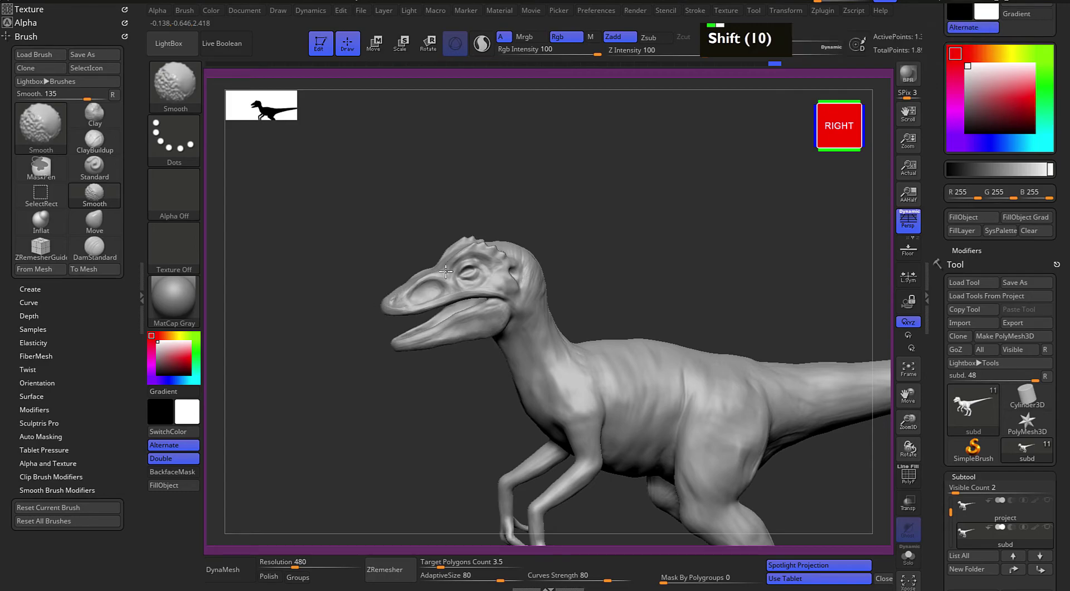
pyautogui.keyDown('shift'); pyautogui.moveTo(621, 215); pyautogui.dragTo(509, 271); pyautogui.keyUp('shift')
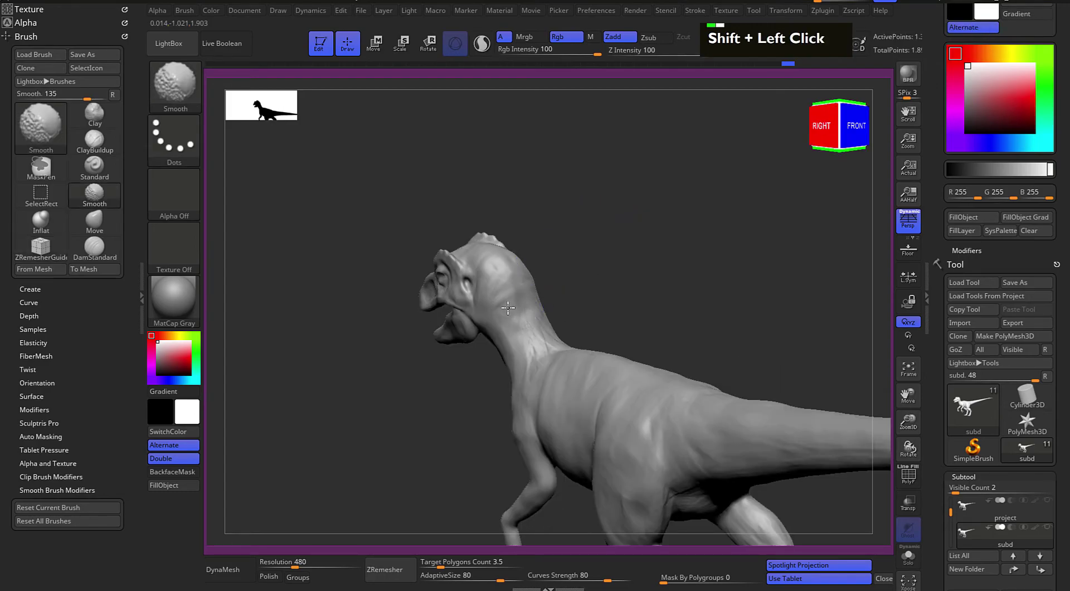
pyautogui.press('shift')
# Smooth the tail base and the back of the hind leg from the thigh to the lower leg
pyautogui.keyDown('alt'); pyautogui.moveTo(669, 290); pyautogui.dragTo(511, 200); pyautogui.keyUp('alt')
pyautogui.keyDown('shift'); pyautogui.click(551, 353); pyautogui.keyUp('shift')
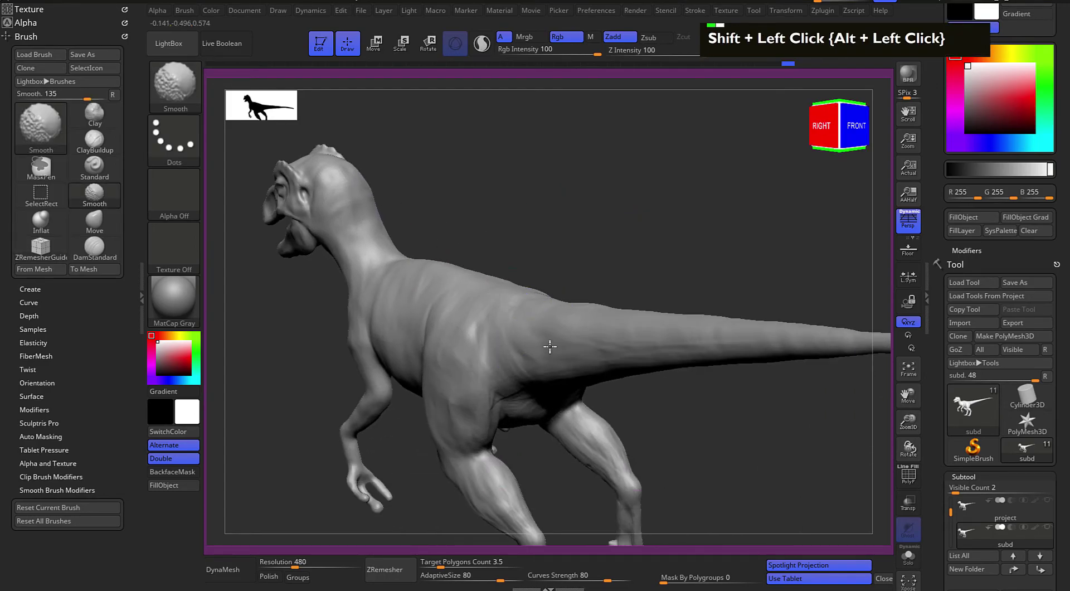
pyautogui.keyDown('alt'); pyautogui.moveTo(679, 432); pyautogui.dragTo(617, 312); pyautogui.keyUp('alt')
pyautogui.keyDown('shift'); pyautogui.click(410, 336); pyautogui.keyUp('shift')
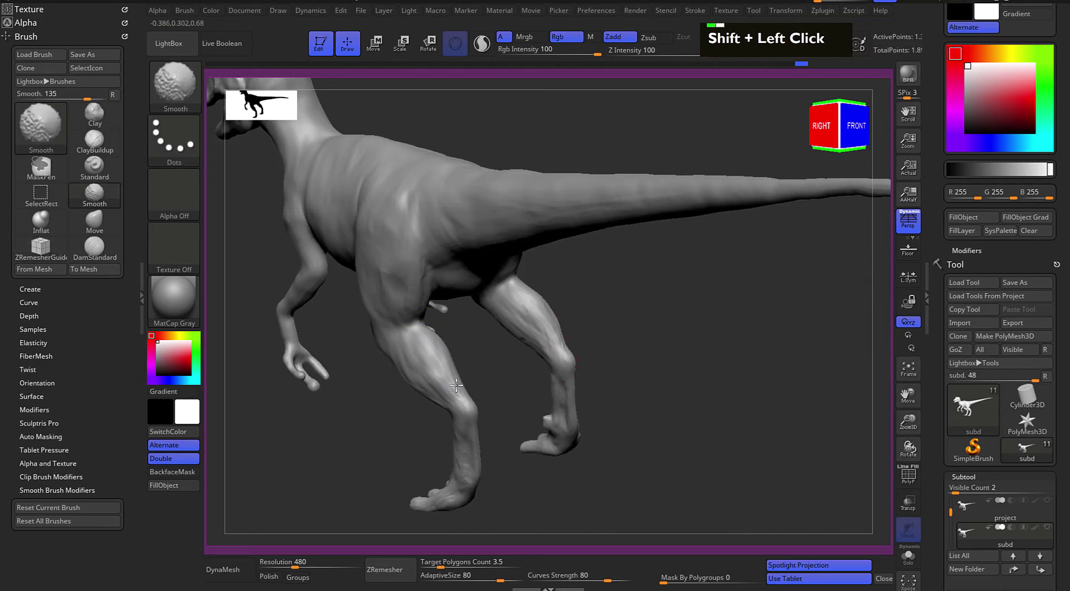
pyautogui.press('shift')
# Smooth the hind legs and lower belly from the side and from below
pyautogui.moveTo(579, 502); pyautogui.dragTo(724, 488)
pyautogui.keyDown('alt'); pyautogui.moveTo(485, 471); pyautogui.dragTo(580, 496); pyautogui.keyUp('alt')
pyautogui.keyDown('shift'); pyautogui.click(499, 376); pyautogui.keyUp('shift')
pyautogui.keyDown('shift'); pyautogui.click(467, 286); pyautogui.keyUp('shift')
pyautogui.keyDown('alt'); pyautogui.moveTo(684, 363); pyautogui.dragTo(619, 237); pyautogui.keyUp('alt')
pyautogui.keyDown('alt'); pyautogui.moveTo(652, 262); pyautogui.dragTo(693, 530); pyautogui.keyUp('alt')
pyautogui.moveTo(625, 446)
pyautogui.mouseDown()
pyautogui.moveTo(669, 426)
pyautogui.moveTo(708, 347)
pyautogui.moveTo(703, 279)
pyautogui.mouseUp()
pyautogui.moveTo(476, 279)
pyautogui.keyDown('shift'); pyautogui.mouseDown()
pyautogui.moveTo(518, 343)
pyautogui.moveTo(527, 329)
pyautogui.mouseUp(); pyautogui.keyUp('shift')
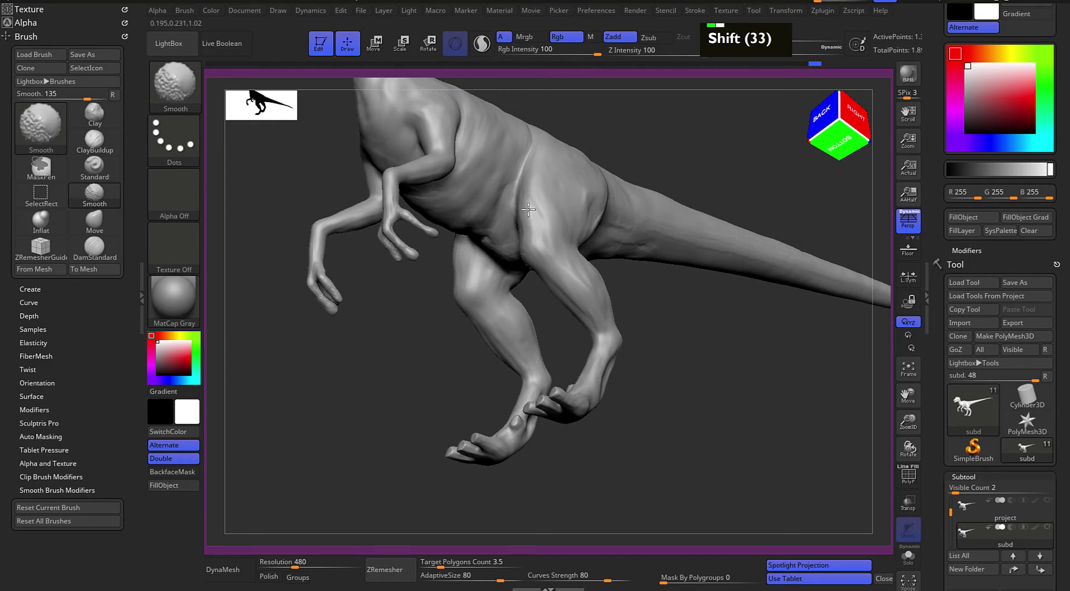
# Smooth the hip and back from a rear three-quarter view
pyautogui.keyDown('alt'); pyautogui.moveTo(733, 349); pyautogui.dragTo(747, 485); pyautogui.keyUp('alt')
pyautogui.keyDown('alt'); pyautogui.moveTo(752, 362); pyautogui.dragTo(760, 428); pyautogui.keyUp('alt')
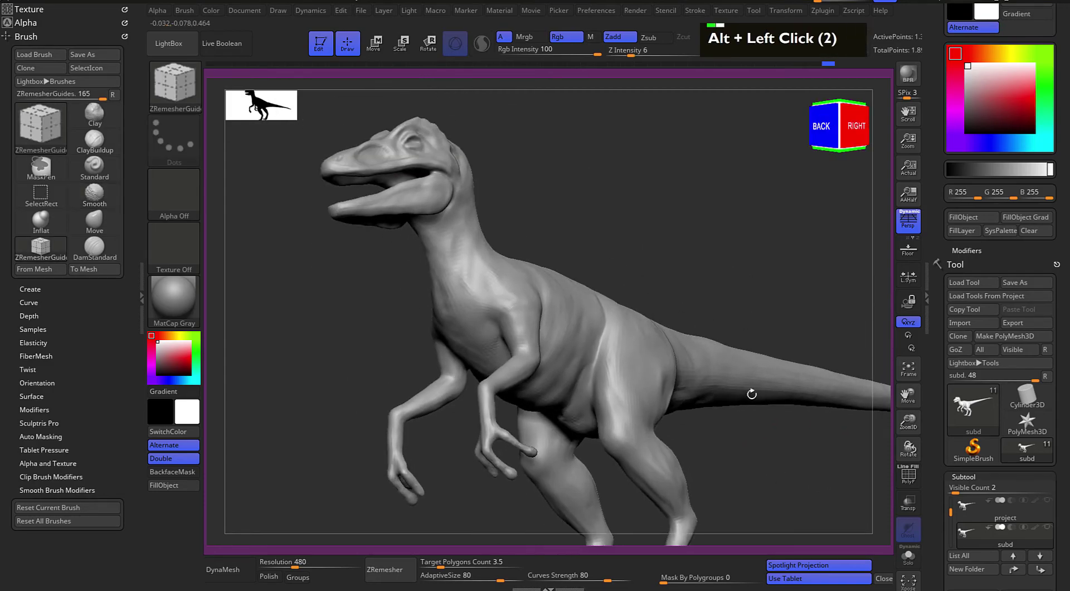
pyautogui.moveTo(657, 240); pyautogui.dragTo(692, 240)
pyautogui.moveTo(691, 240)
pyautogui.keyDown('alt'); pyautogui.mouseDown()
pyautogui.moveTo(678, 215)
pyautogui.moveTo(678, 241)
pyautogui.moveTo(647, 230)
pyautogui.moveTo(658, 241)
pyautogui.mouseUp(); pyautogui.keyUp('alt')
pyautogui.keyDown('shift'); pyautogui.moveTo(477, 312); pyautogui.dragTo(417, 241); pyautogui.keyUp('shift')
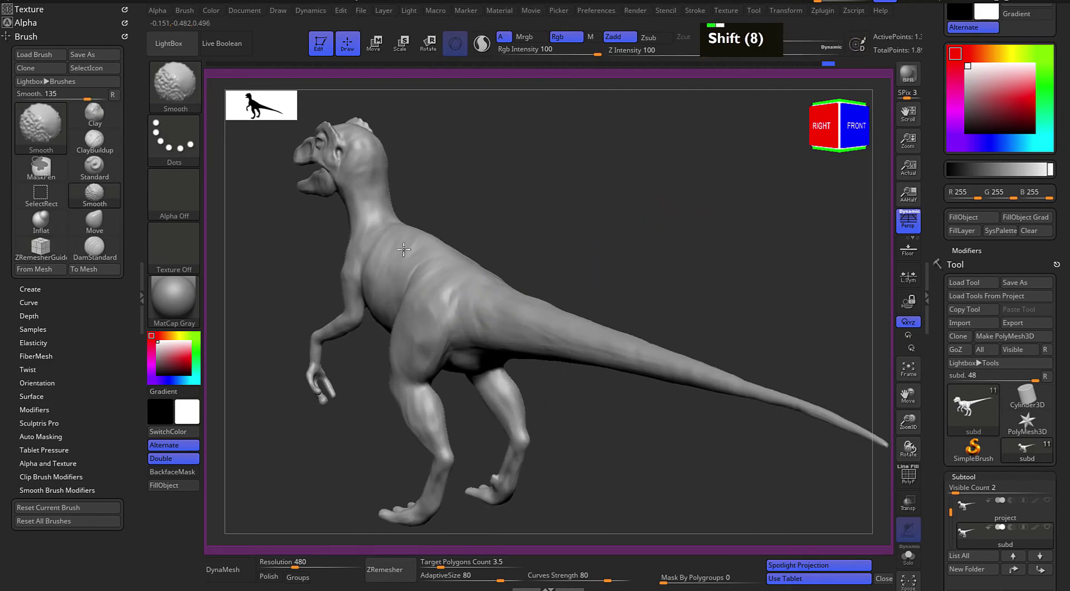
# Smooth the upper surface of the tail from its base toward the tip
pyautogui.keyDown('alt'); pyautogui.click(569, 251); pyautogui.keyUp('alt')
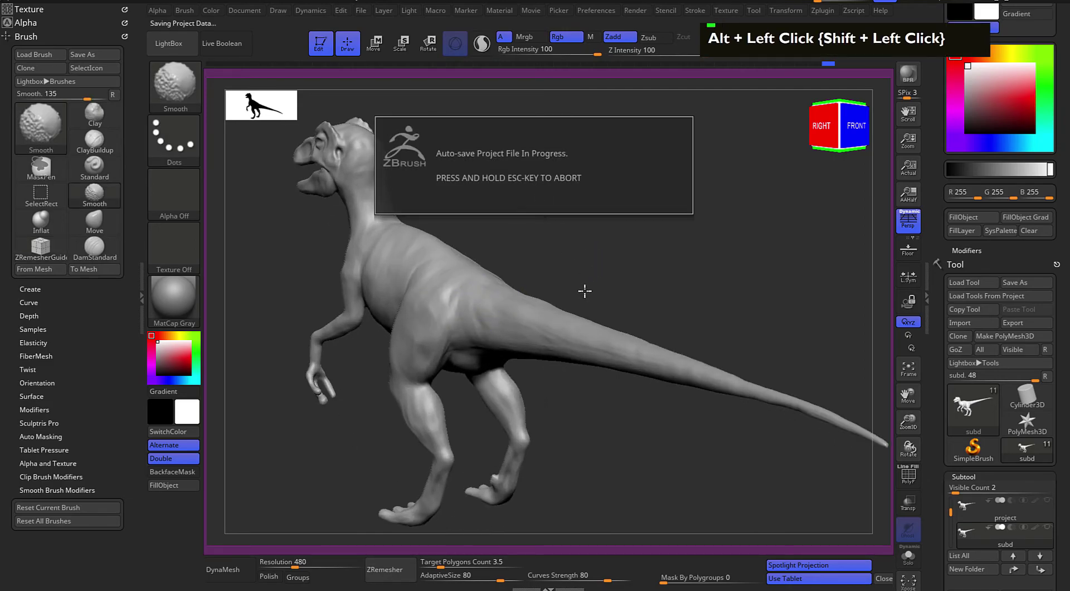
pyautogui.keyDown('alt'); pyautogui.moveTo(580, 258); pyautogui.dragTo(641, 295); pyautogui.keyUp('alt')
pyautogui.moveTo(629, 240)
pyautogui.mouseDown()
pyautogui.moveTo(634, 271)
pyautogui.moveTo(671, 287)
pyautogui.mouseUp()
pyautogui.moveTo(449, 342)
pyautogui.keyDown('shift'); pyautogui.mouseDown()
pyautogui.moveTo(638, 433)
pyautogui.moveTo(514, 330)
pyautogui.mouseUp(); pyautogui.keyUp('shift')
pyautogui.press('shift')
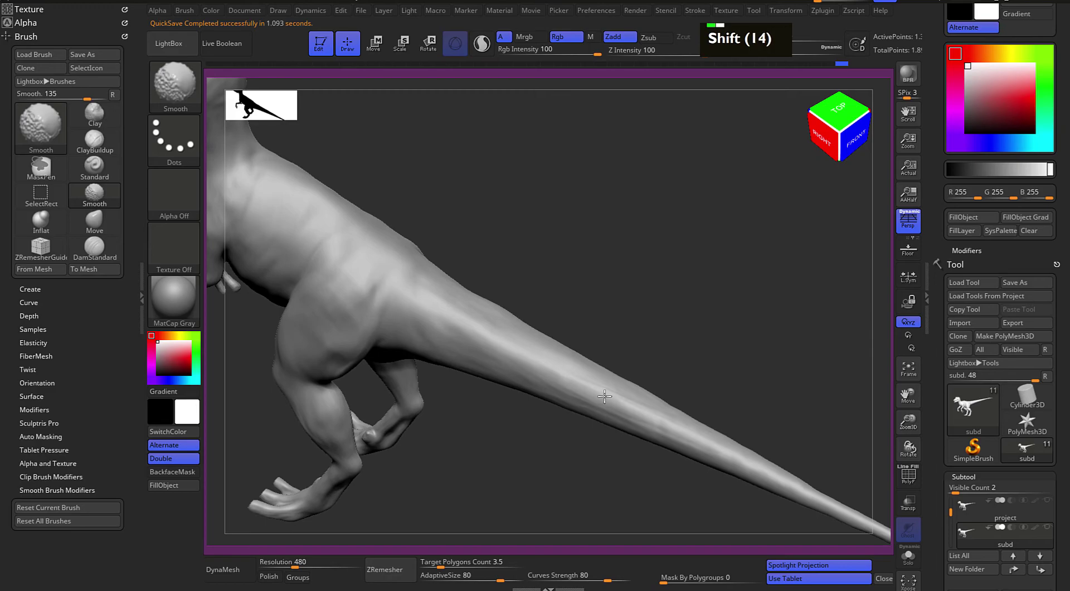
pyautogui.keyDown('alt'); pyautogui.moveTo(775, 404); pyautogui.dragTo(544, 257); pyautogui.keyUp('alt')
pyautogui.keyDown('shift'); pyautogui.moveTo(569, 327); pyautogui.dragTo(649, 381); pyautogui.keyUp('shift')
pyautogui.keyDown('shift'); pyautogui.moveTo(716, 414); pyautogui.dragTo(733, 420); pyautogui.keyUp('shift')
# Smooth the throat and chest from the front
pyautogui.keyDown('alt'); pyautogui.moveTo(580, 220); pyautogui.dragTo(710, 320); pyautogui.keyUp('alt')
pyautogui.keyDown('alt'); pyautogui.moveTo(490, 167); pyautogui.dragTo(697, 340); pyautogui.keyUp('alt')
pyautogui.keyDown('alt'); pyautogui.moveTo(626, 246); pyautogui.dragTo(686, 295); pyautogui.keyUp('alt')
pyautogui.moveTo(692, 276)
pyautogui.mouseDown()
pyautogui.moveTo(606, 307)
pyautogui.moveTo(685, 299)
pyautogui.moveTo(647, 287)
pyautogui.moveTo(774, 251)
pyautogui.mouseUp()
pyautogui.keyDown('shift'); pyautogui.click(529, 278); pyautogui.keyUp('shift')
pyautogui.keyDown('shift'); pyautogui.click(487, 297); pyautogui.keyUp('shift')
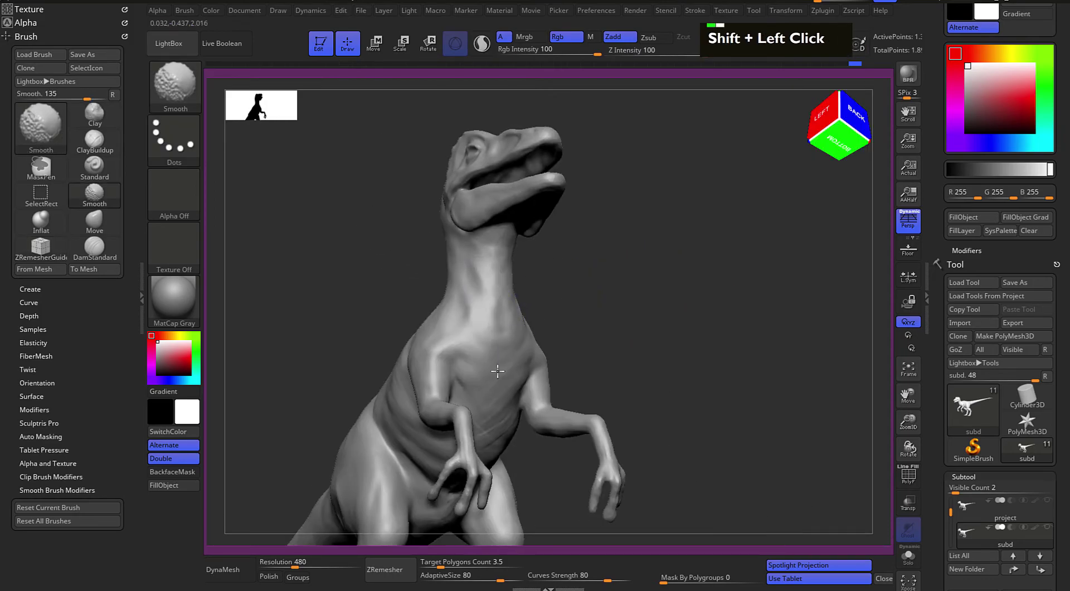
pyautogui.keyDown('shift'); pyautogui.moveTo(503, 377); pyautogui.dragTo(494, 408); pyautogui.keyUp('shift')
# Smooth the forearm, belly and area between the hind legs from below
pyautogui.moveTo(666, 365)
pyautogui.keyDown('alt'); pyautogui.mouseDown()
pyautogui.moveTo(630, 296)
pyautogui.moveTo(552, 262)
pyautogui.mouseUp(); pyautogui.keyUp('alt')
pyautogui.keyDown('shift'); pyautogui.moveTo(421, 195); pyautogui.dragTo(431, 202); pyautogui.keyUp('shift')
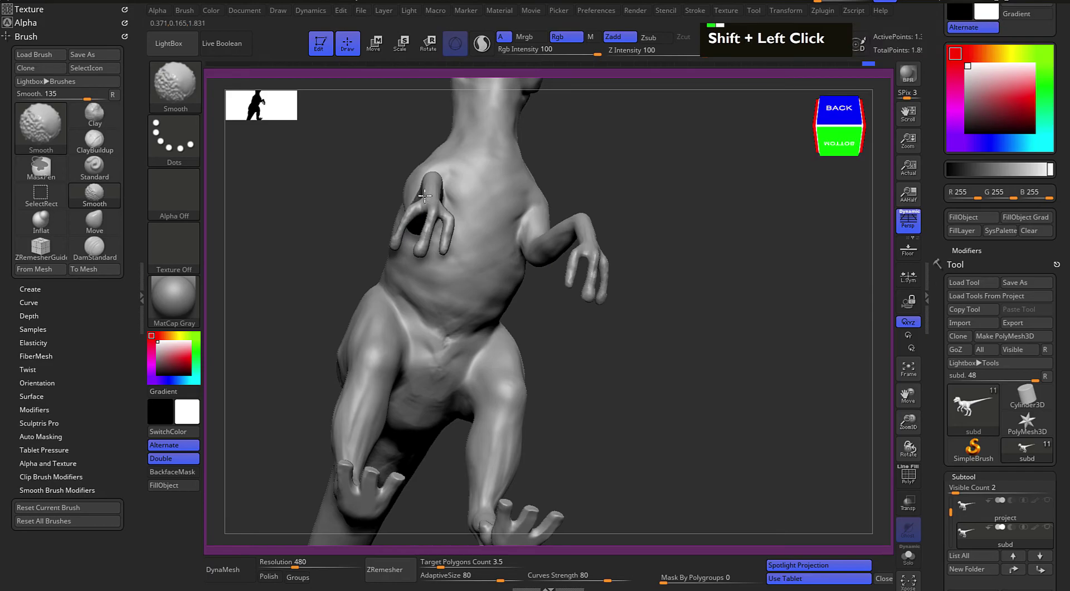
pyautogui.press('shift')
pyautogui.press('shift')
pyautogui.press('shift')
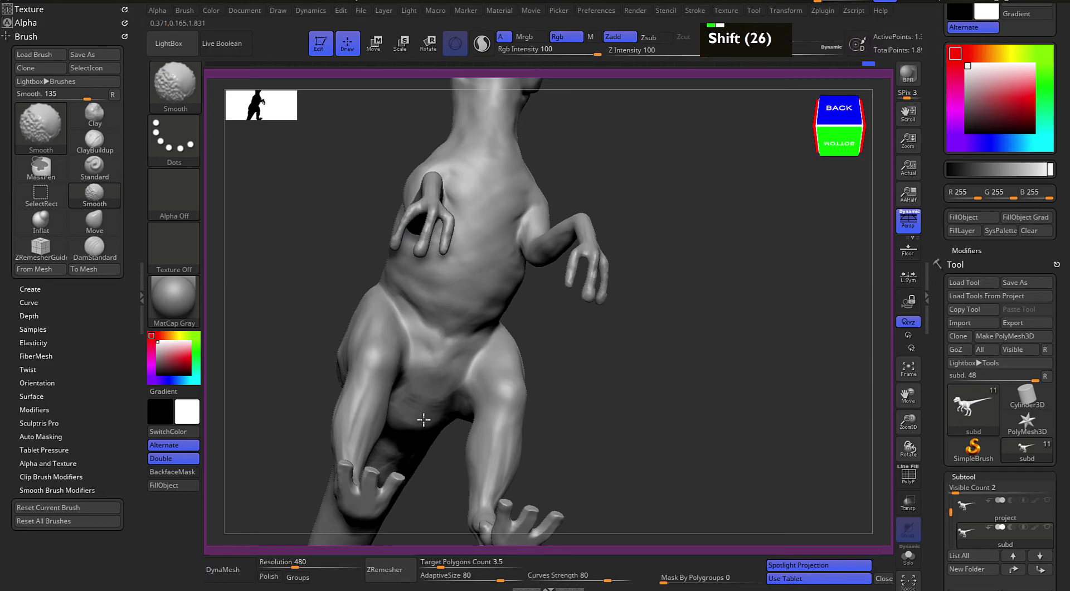
# Smooth the flank, hip and tail base on the dinosaur's left side
pyautogui.keyDown('alt'); pyautogui.moveTo(641, 312); pyautogui.dragTo(647, 429); pyautogui.keyUp('alt')
pyautogui.moveTo(683, 223)
pyautogui.keyDown('alt'); pyautogui.mouseDown()
pyautogui.moveTo(686, 297)
pyautogui.moveTo(566, 299)
pyautogui.mouseUp(); pyautogui.keyUp('alt')
pyautogui.keyDown('shift'); pyautogui.moveTo(472, 257); pyautogui.dragTo(392, 277); pyautogui.keyUp('shift')
pyautogui.press('shift')
pyautogui.keyDown('alt'); pyautogui.moveTo(660, 293); pyautogui.dragTo(772, 220); pyautogui.keyUp('alt')
pyautogui.keyDown('shift'); pyautogui.moveTo(379, 332); pyautogui.dragTo(375, 324); pyautogui.keyUp('shift')
pyautogui.moveTo(538, 347); pyautogui.dragTo(354, 277)
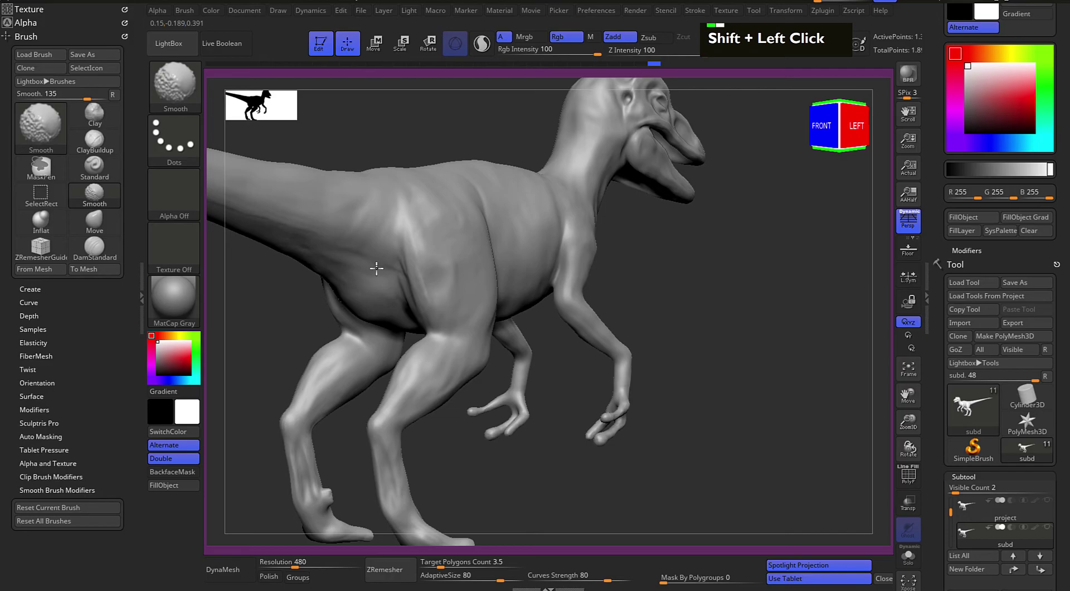
pyautogui.press('shift')
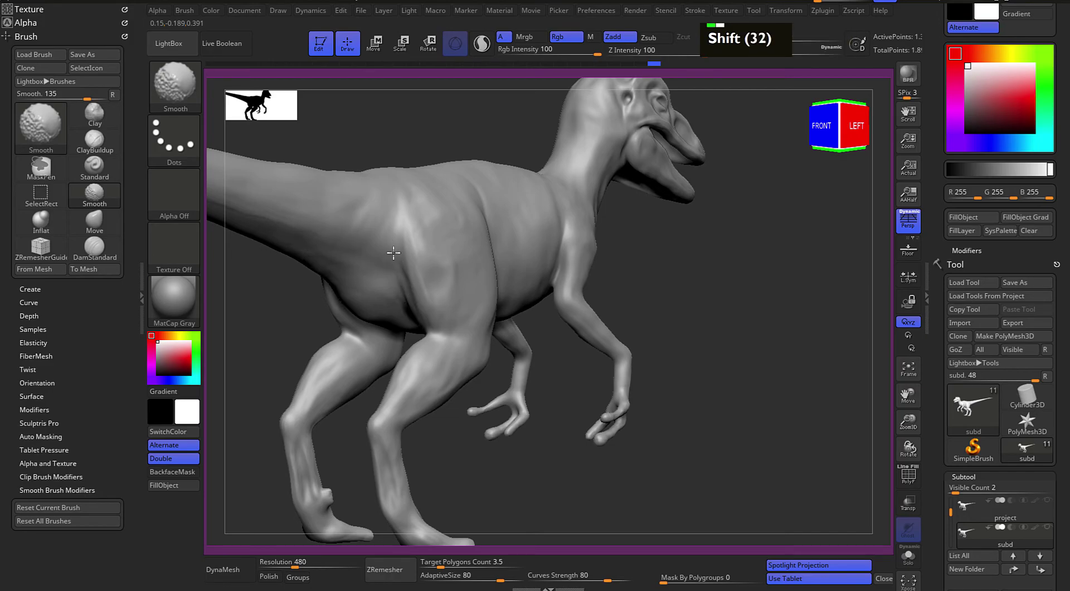
# Frame the whole body and smooth the remaining rough areas from several angles
pyautogui.press('f')
pyautogui.moveTo(793, 295)
pyautogui.mouseDown()
pyautogui.moveTo(573, 356)
pyautogui.moveTo(664, 334)
pyautogui.moveTo(559, 303)
pyautogui.mouseUp()
pyautogui.press('shift')
pyautogui.keyDown('alt'); pyautogui.moveTo(465, 120); pyautogui.dragTo(468, 239); pyautogui.keyUp('alt')
pyautogui.moveTo(468, 240); pyautogui.dragTo(518, 237)
pyautogui.keyDown('alt'); pyautogui.moveTo(494, 188); pyautogui.dragTo(454, 169); pyautogui.keyUp('alt')
pyautogui.press('shift')
# Adjust the brush settings and smooth the lower hind legs and feet
pyautogui.keyDown('alt'); pyautogui.moveTo(646, 206); pyautogui.dragTo(540, 215); pyautogui.keyUp('alt')
pyautogui.press('space')
pyautogui.click(585, 240)
pyautogui.keyDown('alt'); pyautogui.moveTo(543, 291); pyautogui.dragTo(766, 309); pyautogui.keyUp('alt')
pyautogui.press('shift')
pyautogui.press('shift')
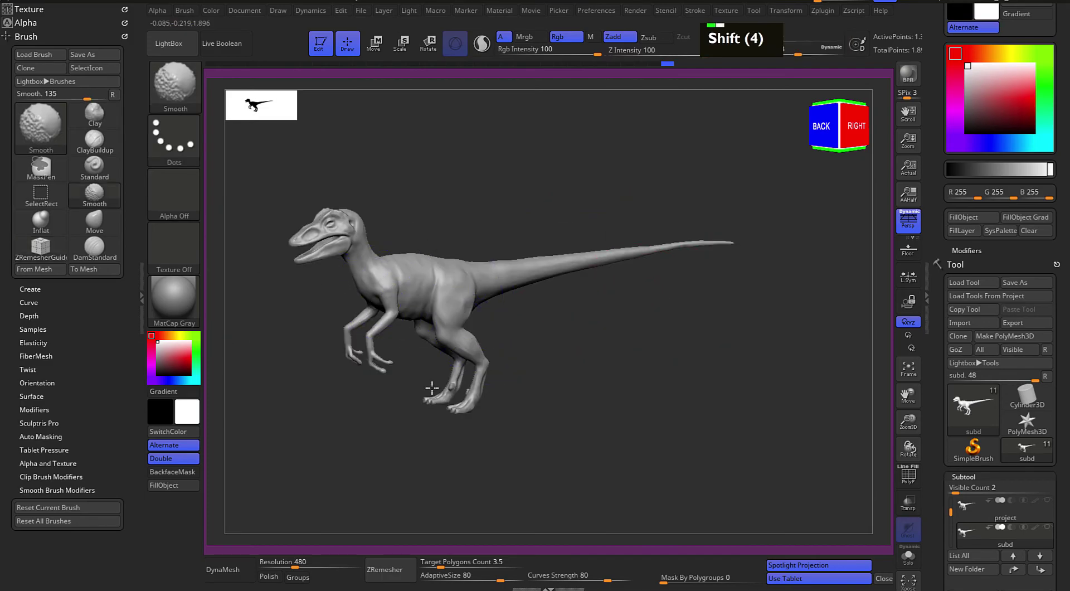
# Adjust the brush settings and smooth the shoulder area at the base of the dinosaur's neck
pyautogui.moveTo(387, 127)
pyautogui.keyDown('alt'); pyautogui.mouseDown()
pyautogui.moveTo(647, 196)
pyautogui.moveTo(633, 178)
pyautogui.moveTo(578, 195)
pyautogui.mouseUp(); pyautogui.keyUp('alt')
pyautogui.press('space')
pyautogui.click(635, 193)
pyautogui.press('space')
pyautogui.moveTo(609, 163)
pyautogui.keyDown('alt'); pyautogui.mouseDown()
pyautogui.moveTo(557, 179)
pyautogui.moveTo(588, 213)
pyautogui.moveTo(543, 189)
pyautogui.moveTo(516, 210)
pyautogui.mouseUp(); pyautogui.keyUp('alt')
pyautogui.keyDown('shift'); pyautogui.click(287, 322); pyautogui.keyUp('shift')
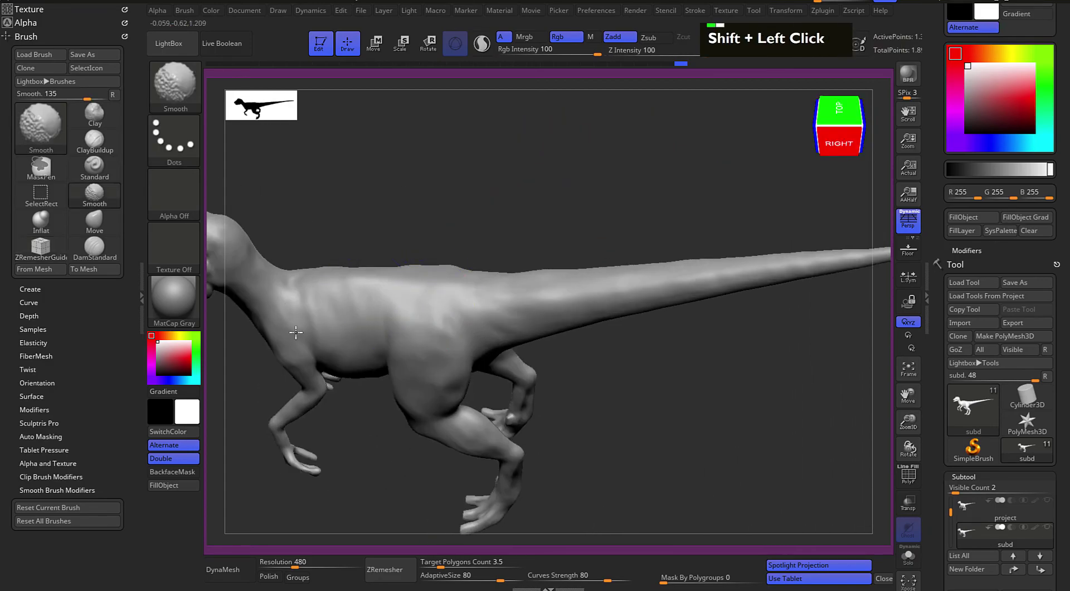
pyautogui.press('shift')
pyautogui.moveTo(659, 365); pyautogui.dragTo(704, 407)
pyautogui.moveTo(641, 397); pyautogui.dragTo(683, 367)
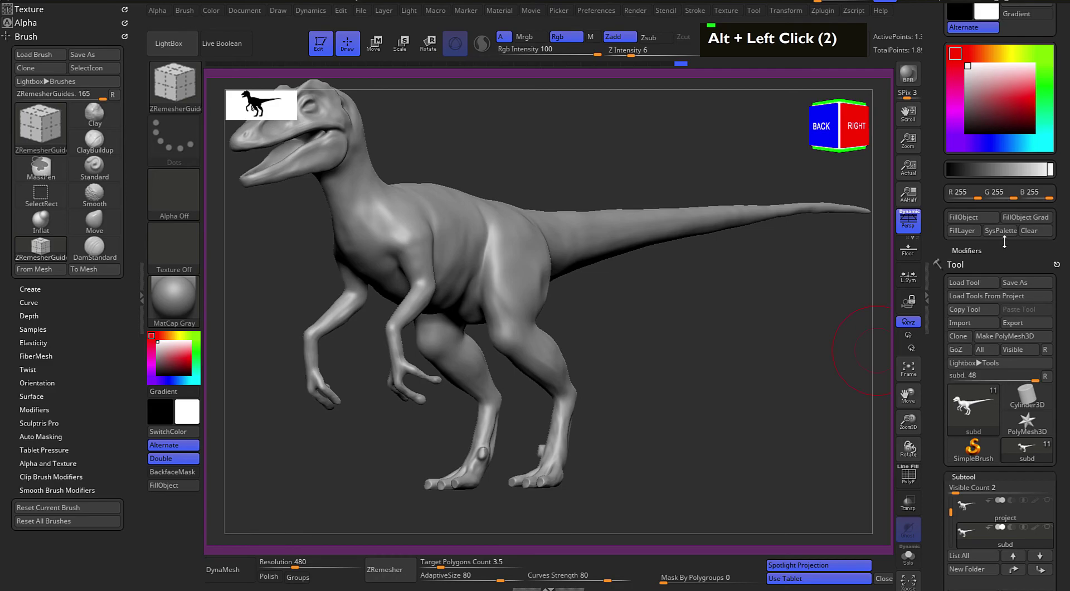
# Set the subtool list's visible count to 11 and turn on the visibility of all subtools
pyautogui.moveTo(937, 233); pyautogui.dragTo(995, 194)
pyautogui.click(1057, 9)
pyautogui.click(1055, 8)
pyautogui.moveTo(950, 282); pyautogui.dragTo(952, 214)
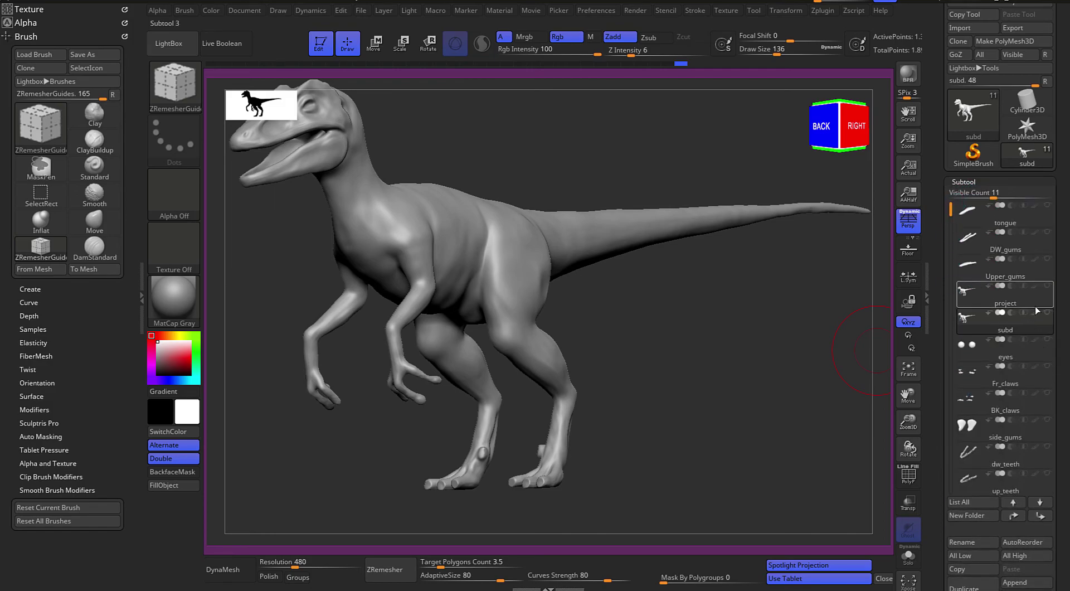
pyautogui.keyDown('shift'); pyautogui.click(1047, 312); pyautogui.keyUp('shift')
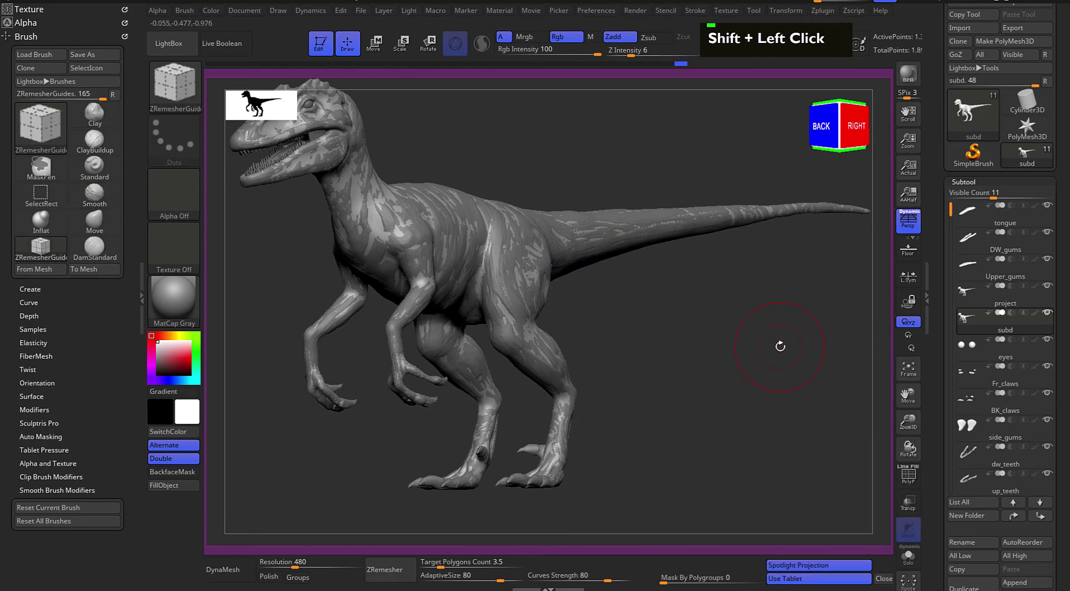
# Hide the project subtool and inspect the smoothed body together with its eyes, teeth and claws
pyautogui.click(1002, 290)
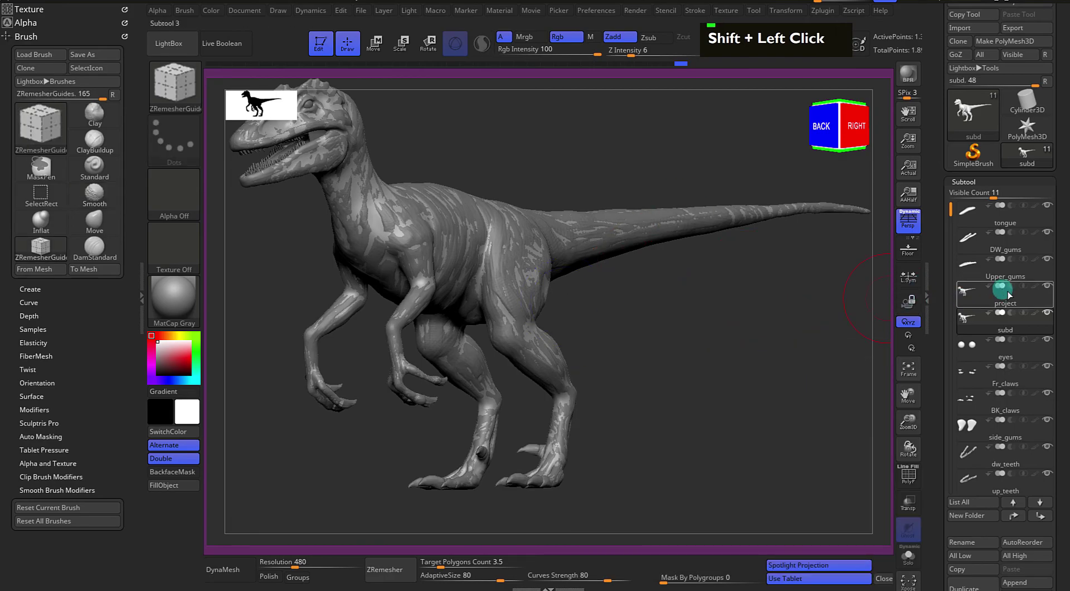
pyautogui.click(1047, 286)
pyautogui.click(964, 350)
pyautogui.moveTo(696, 333); pyautogui.dragTo(735, 367)
pyautogui.keyDown('alt'); pyautogui.moveTo(734, 367); pyautogui.dragTo(778, 392); pyautogui.keyUp('alt')
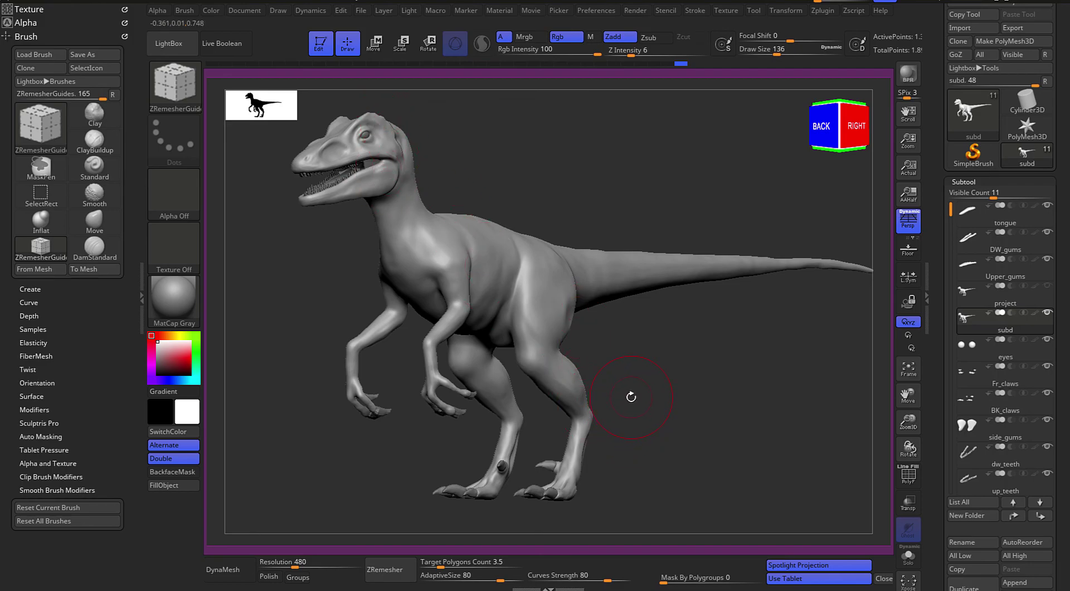
pyautogui.moveTo(672, 378)
pyautogui.mouseDown()
pyautogui.moveTo(710, 394)
pyautogui.moveTo(660, 383)
pyautogui.moveTo(700, 375)
pyautogui.mouseUp()
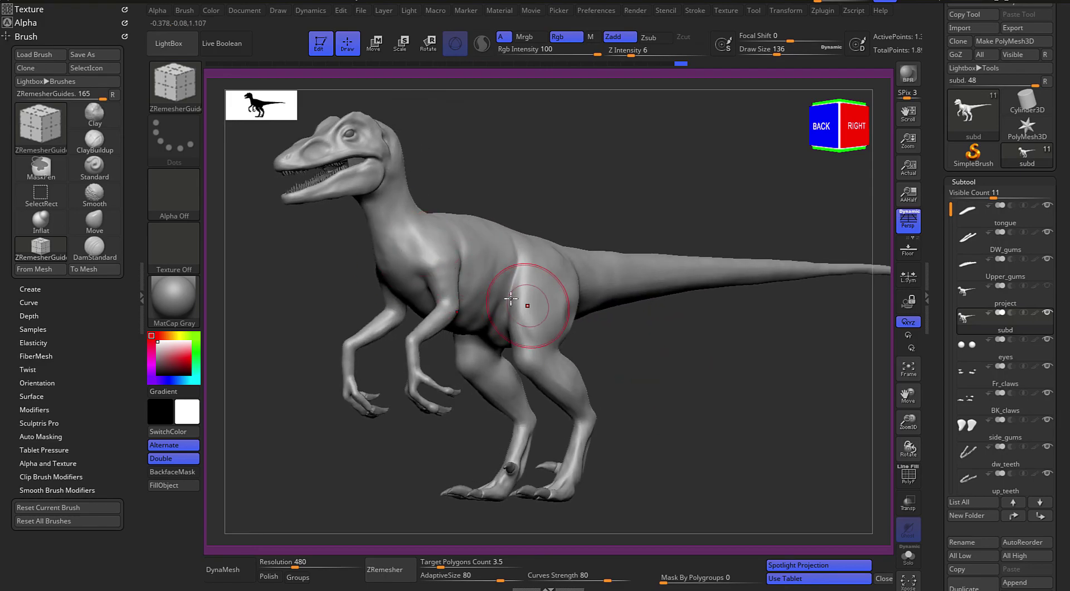